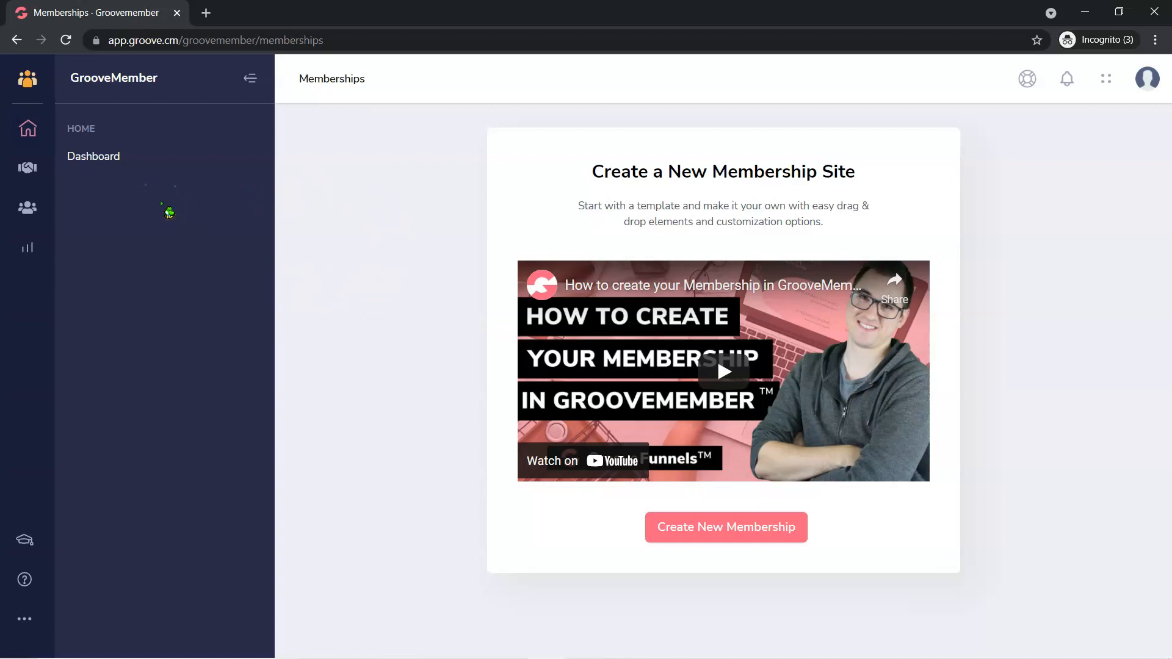
# Switch to the GrooveMember app and open its dashboard
pyautogui.click(28, 79)
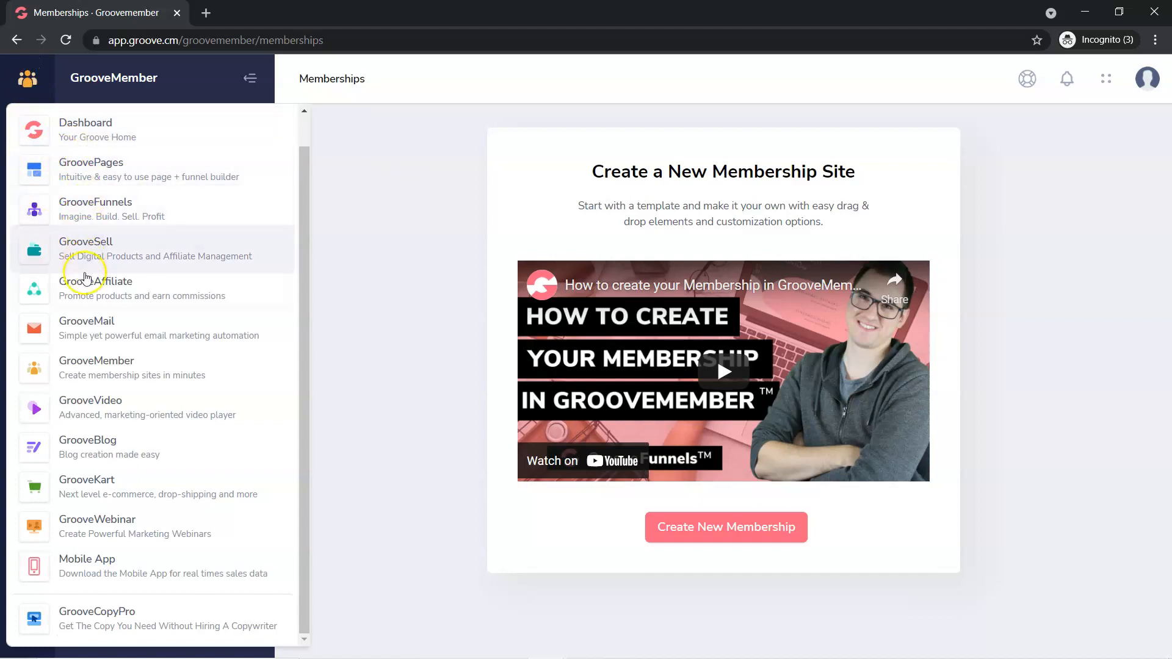
pyautogui.click(143, 369)
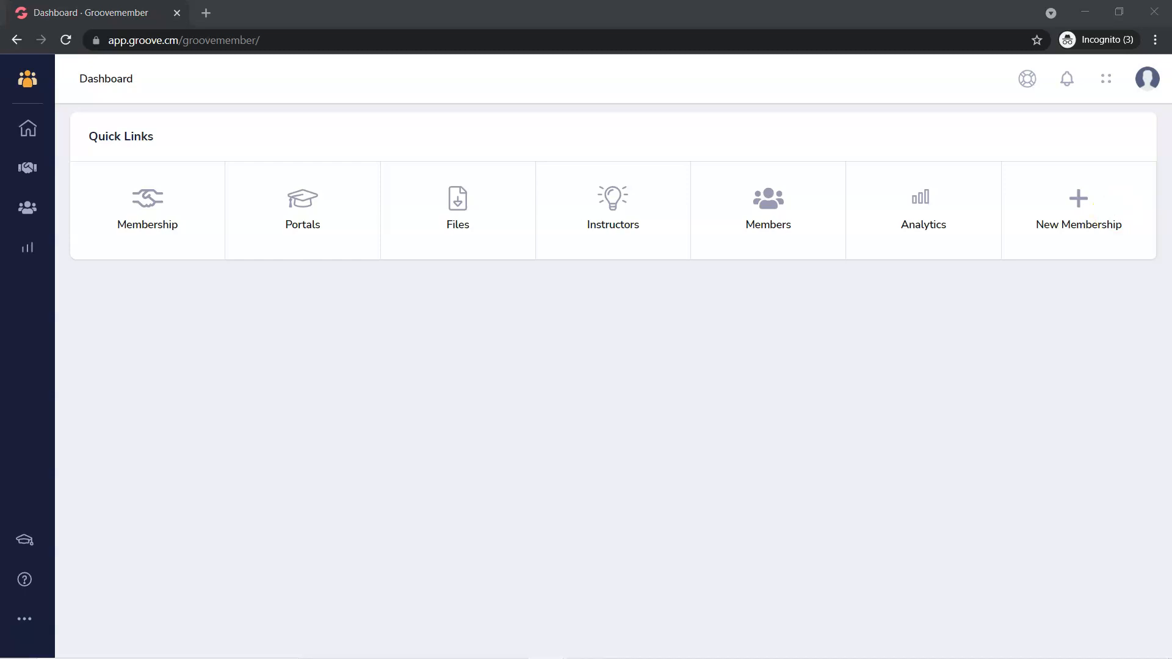
# Check the GrooveMember membership and member limits per plan on the GrooveFunnels packages page, and return to the GrooveMember dashboard
pyautogui.moveTo(1171, 49); pyautogui.dragTo(453, 56)
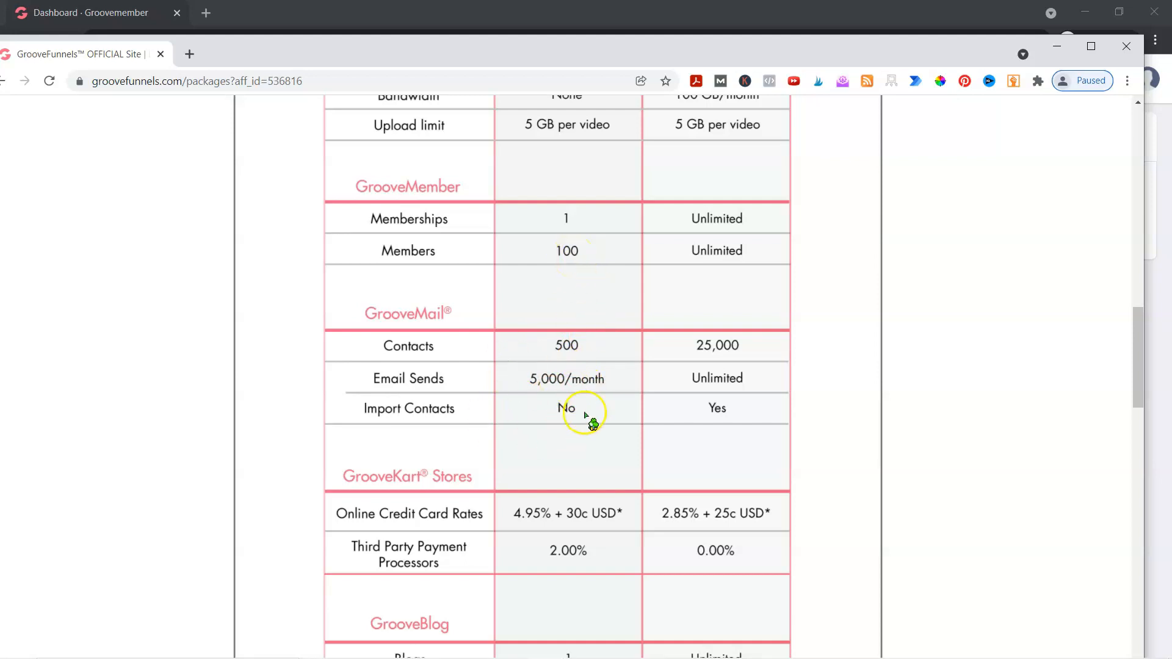
pyautogui.moveTo(821, 56); pyautogui.dragTo(1171, 85)
pyautogui.hotkey('alt', 'Tab')
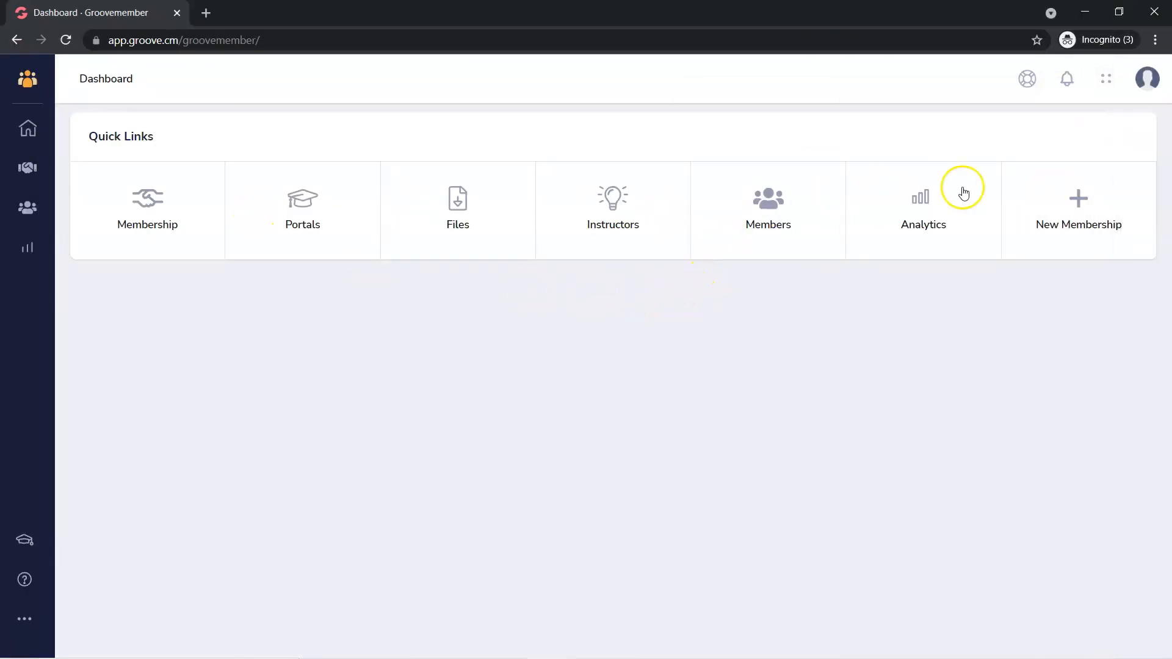
pyautogui.click(1093, 205)
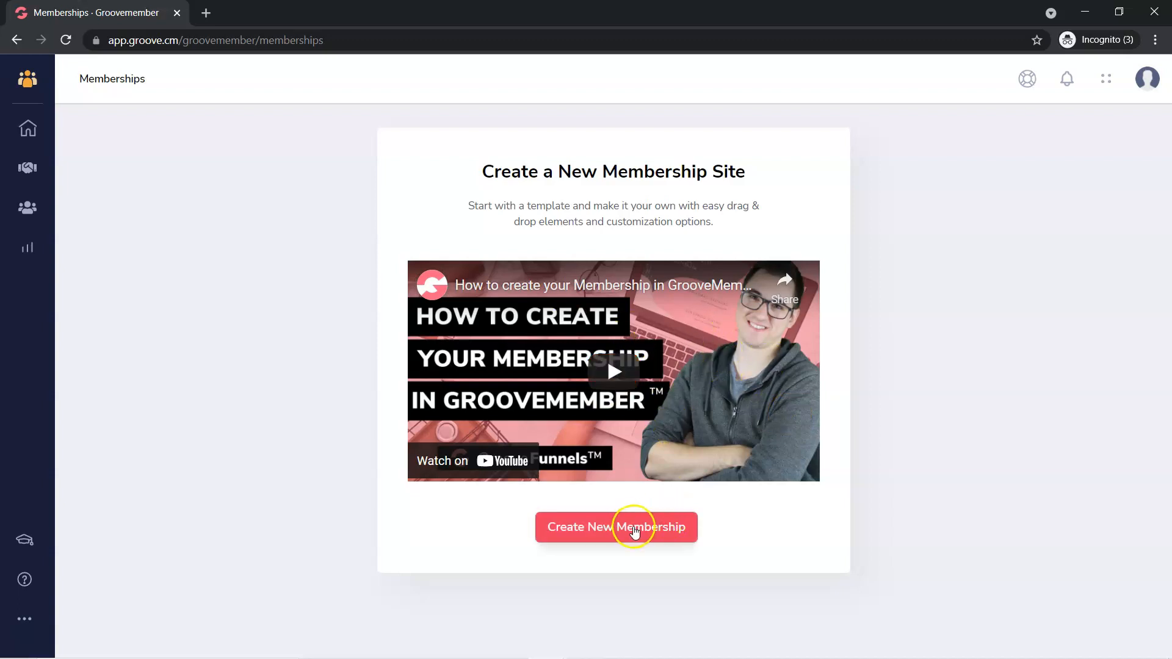
pyautogui.click(633, 530)
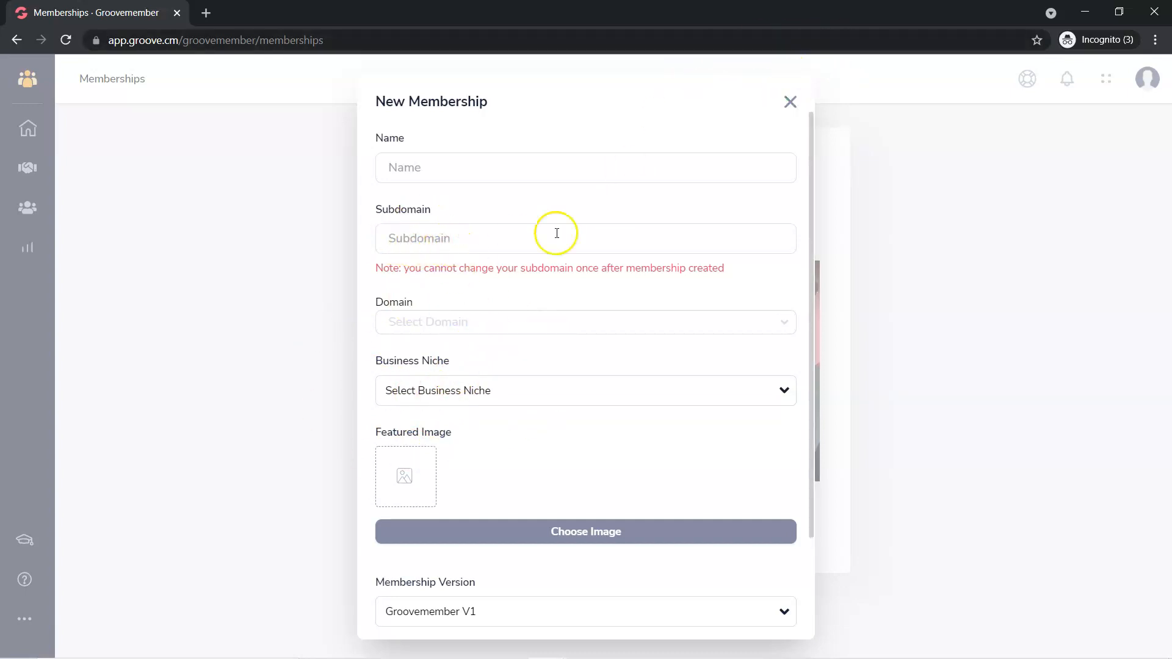
pyautogui.click(789, 101)
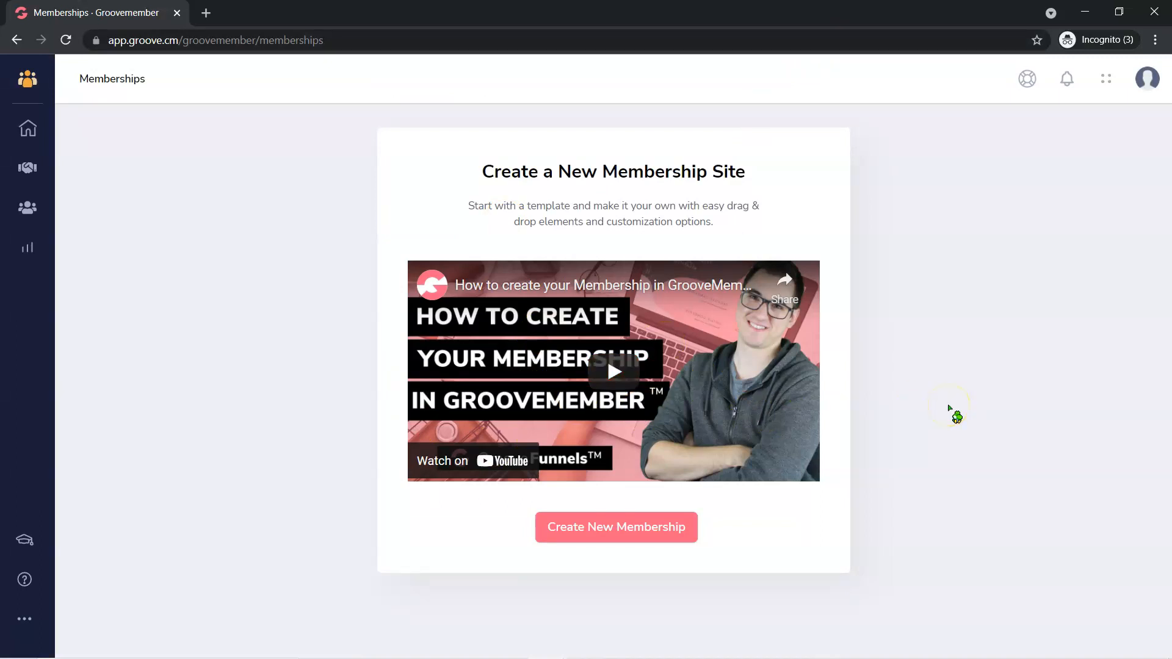
# Try to add a custom domain in the account's domain settings using the Full Domain/Subdomain Setup, and cancel before naming it
pyautogui.click(1147, 77)
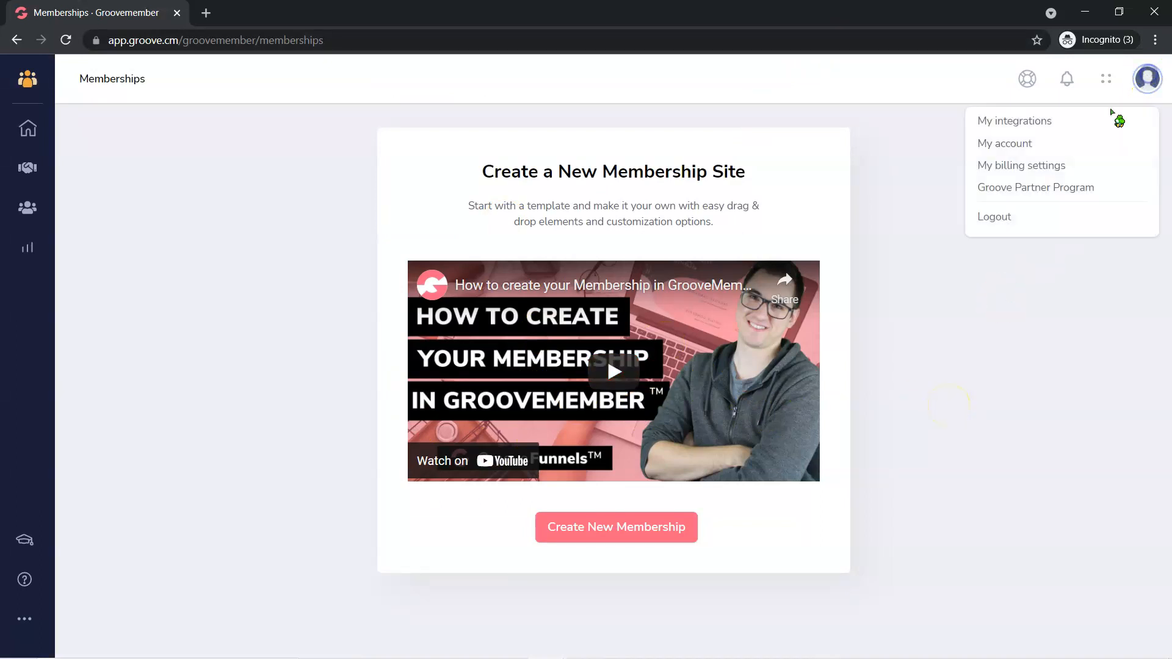
pyautogui.click(1005, 143)
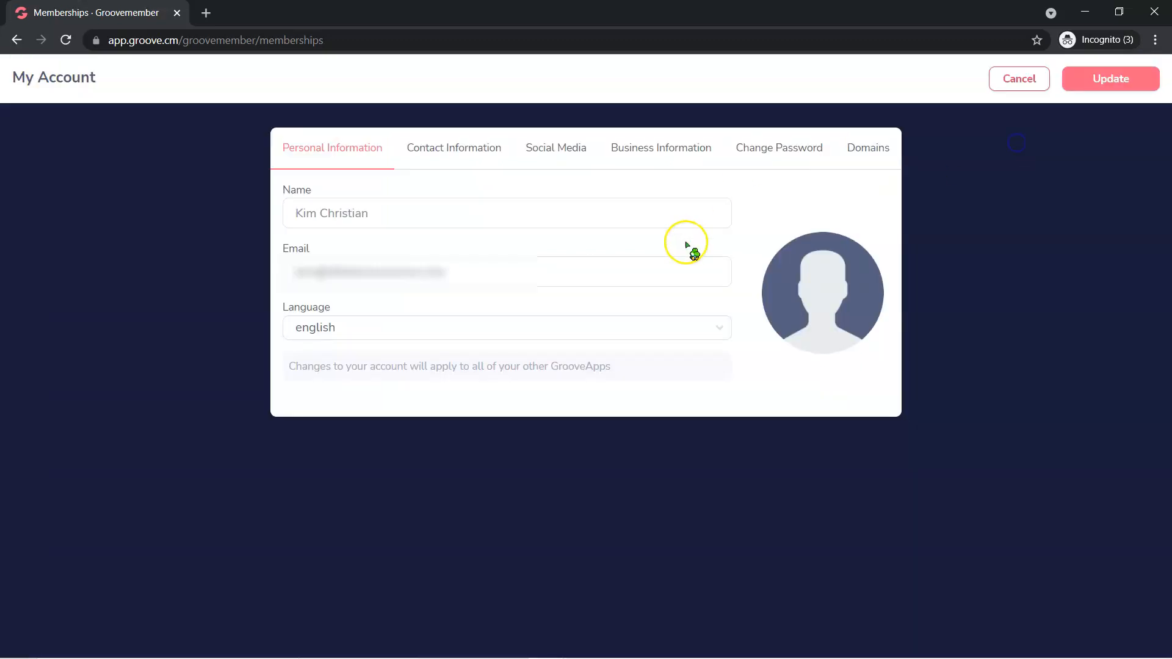
pyautogui.click(843, 149)
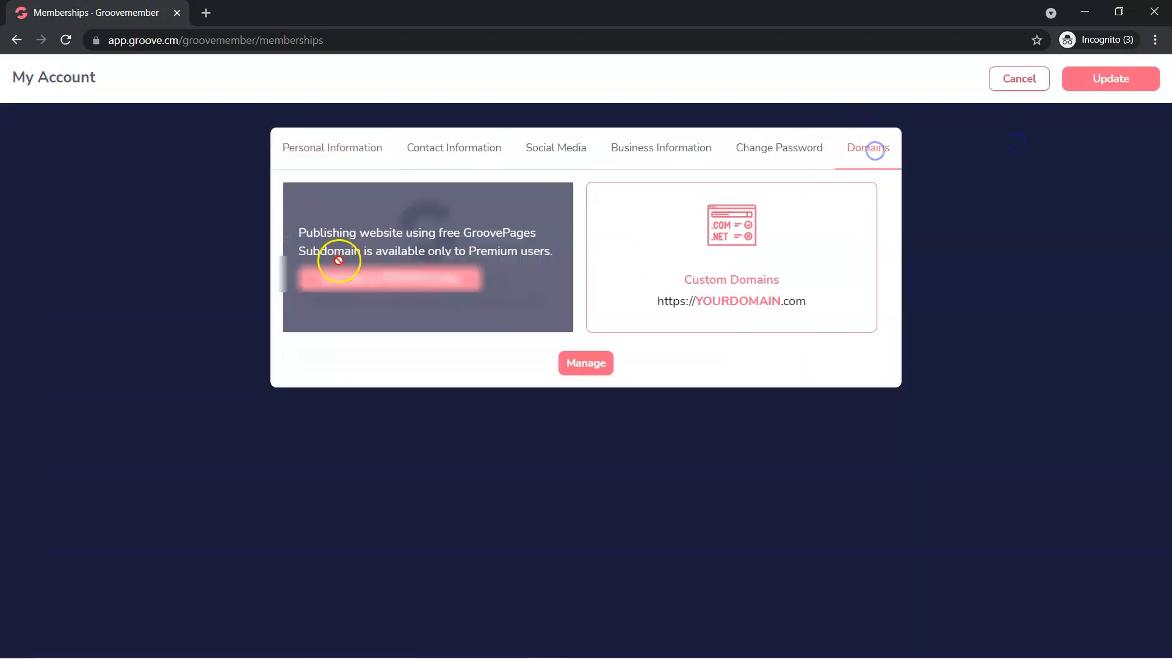
pyautogui.click(586, 364)
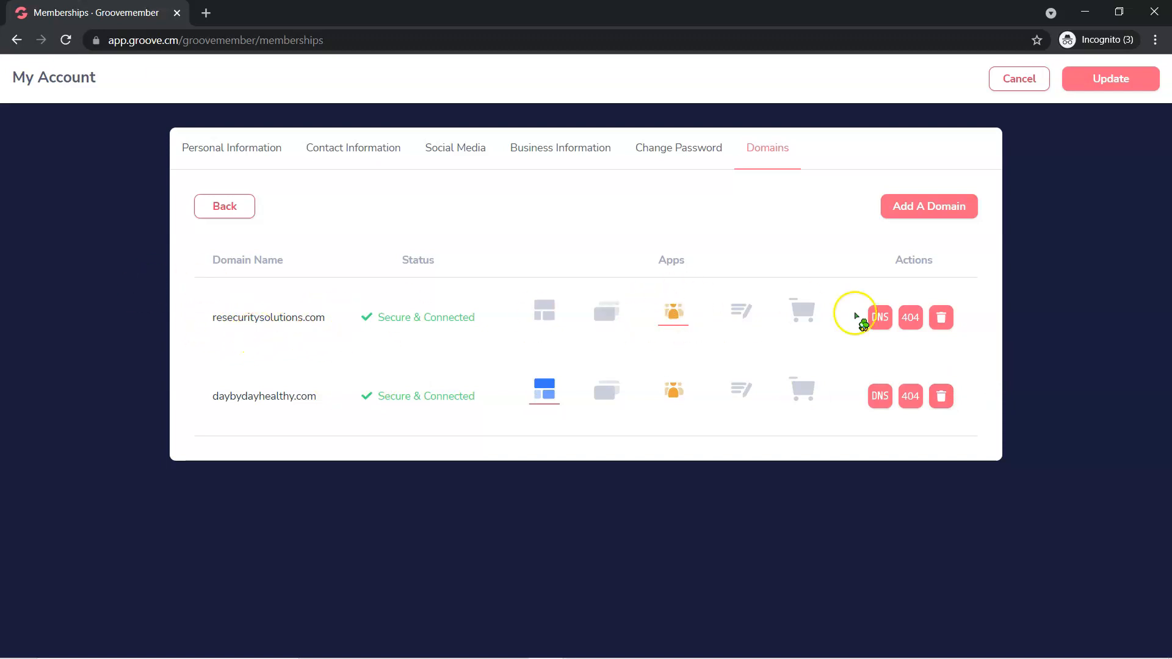
pyautogui.click(922, 206)
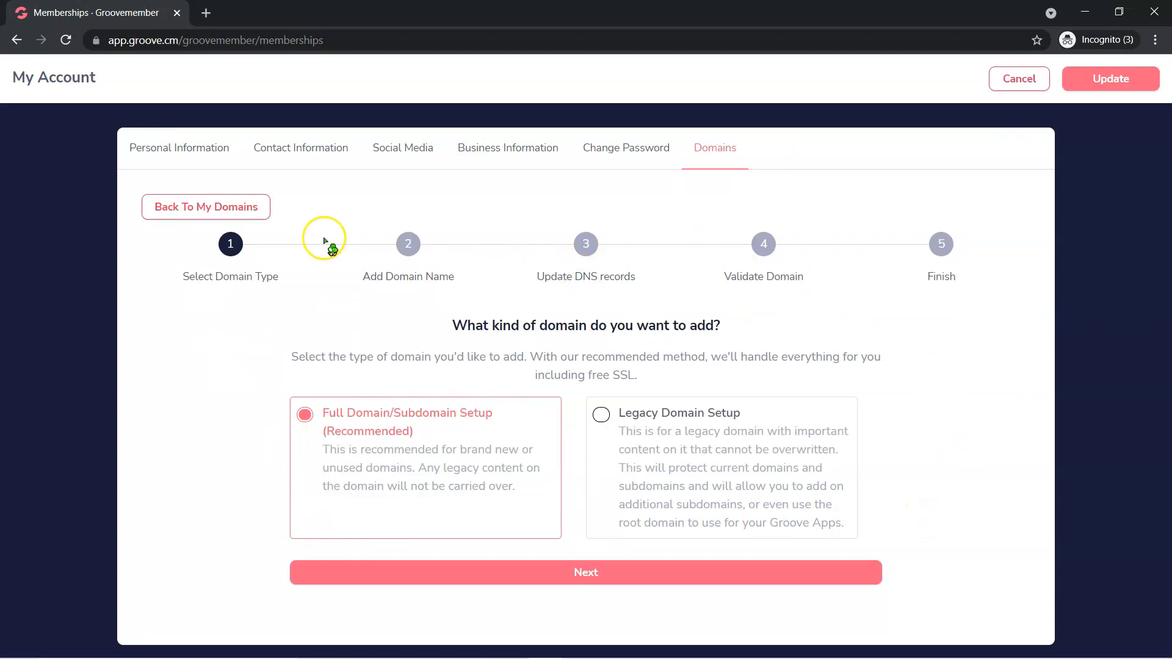
pyautogui.click(589, 577)
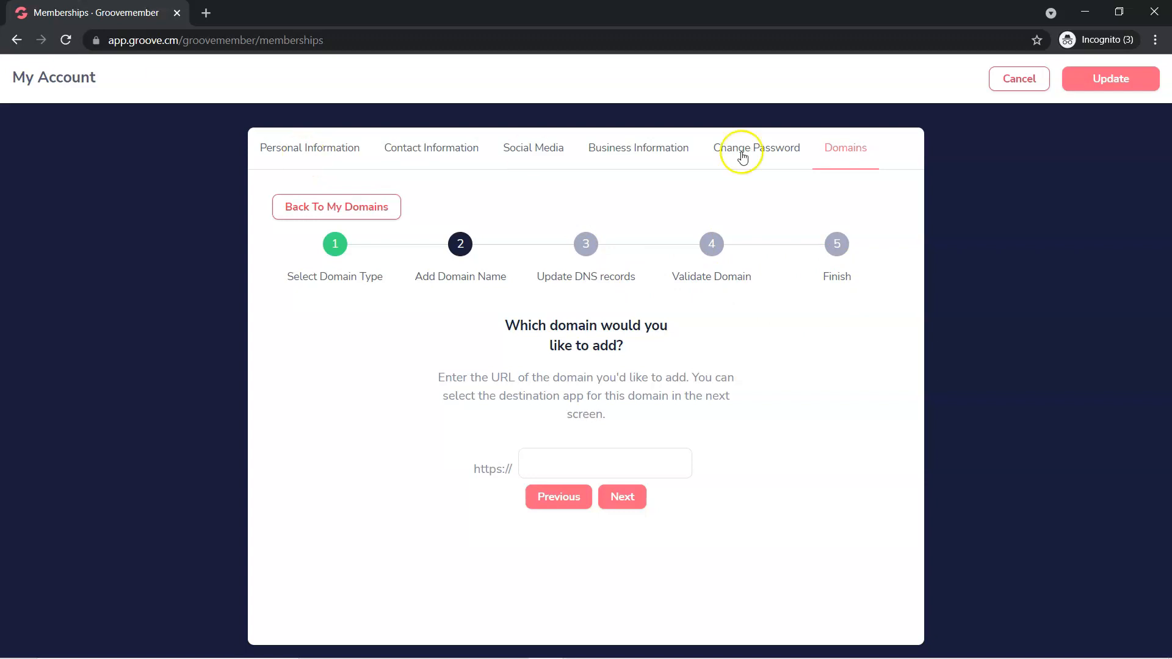
pyautogui.click(1016, 78)
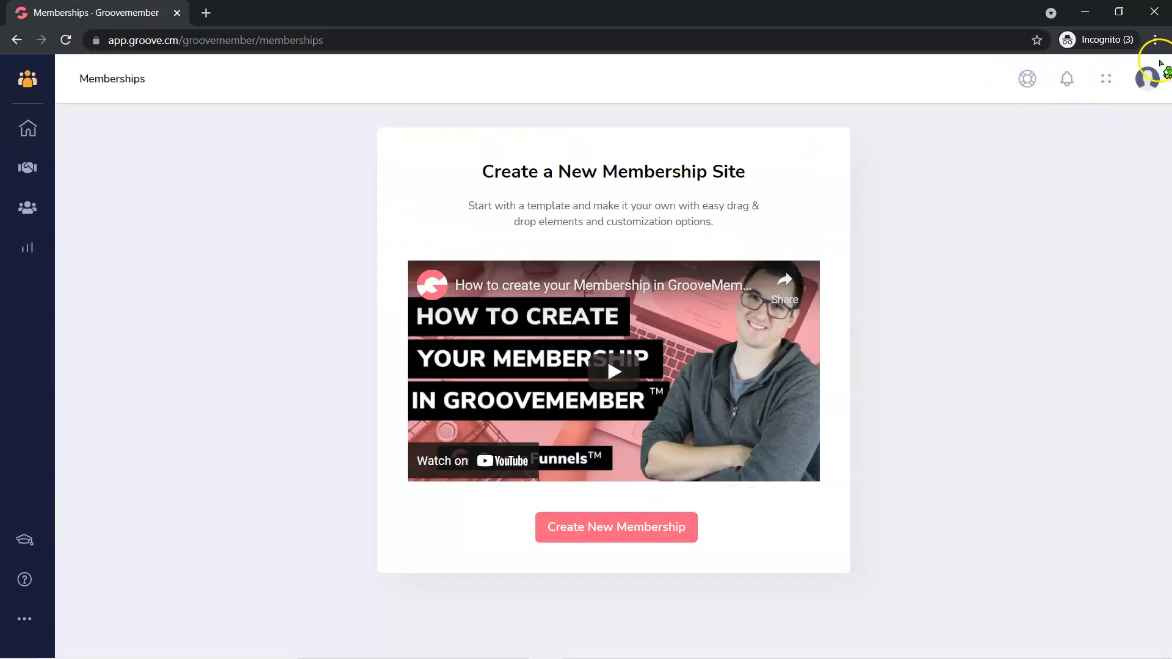
# Review the GrooveMember subdomains configured for daybydayhealthy.com in the account's domain settings, and return to the memberships page
pyautogui.click(1148, 78)
pyautogui.click(1004, 146)
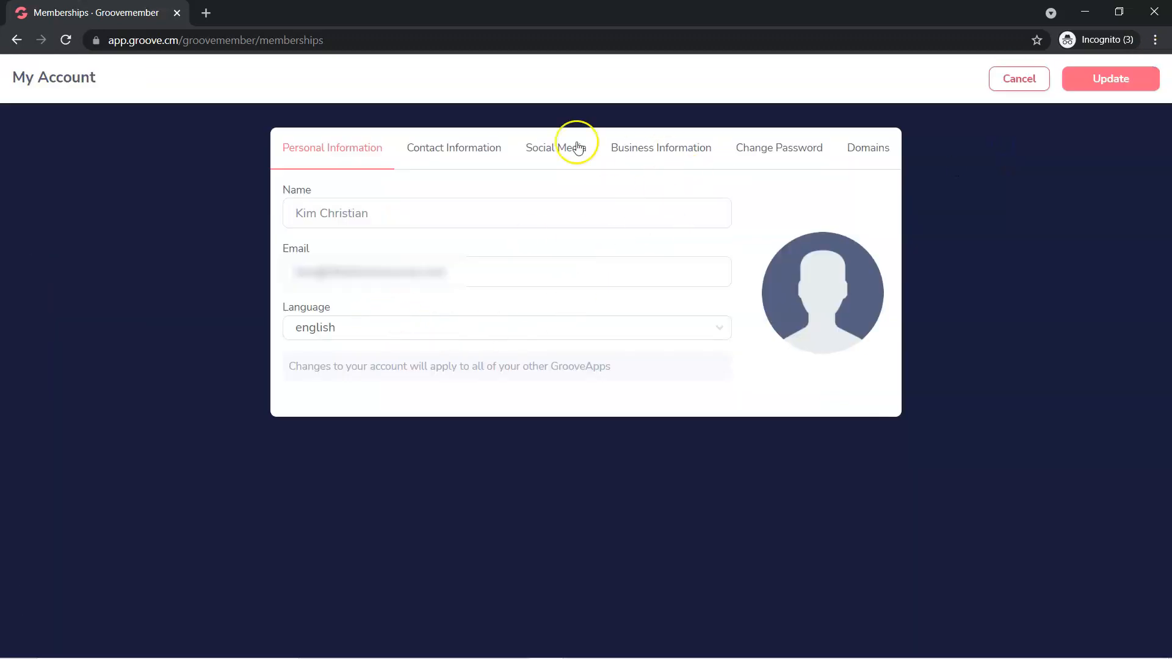
pyautogui.click(866, 163)
pyautogui.click(583, 361)
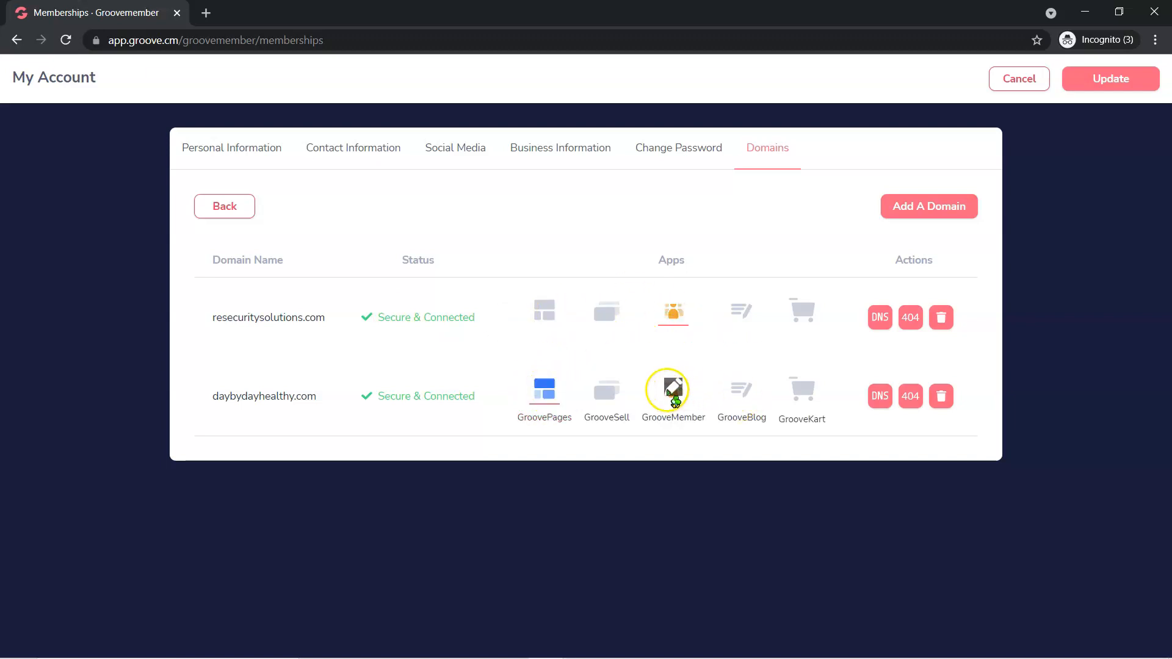
pyautogui.click(674, 390)
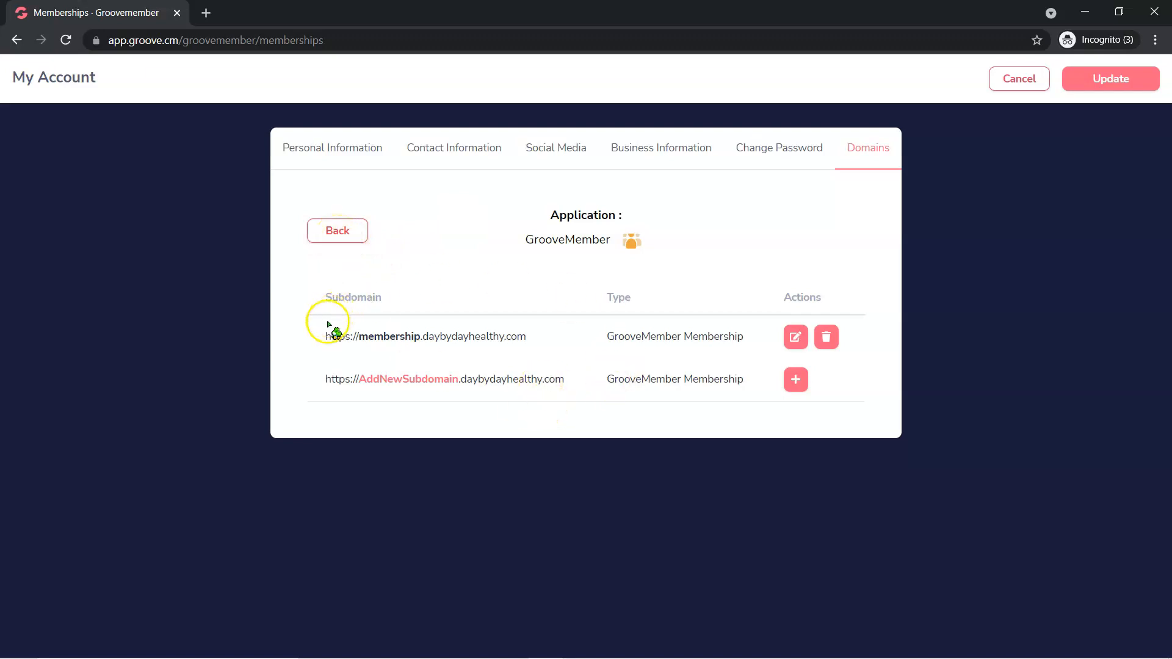
pyautogui.click(343, 238)
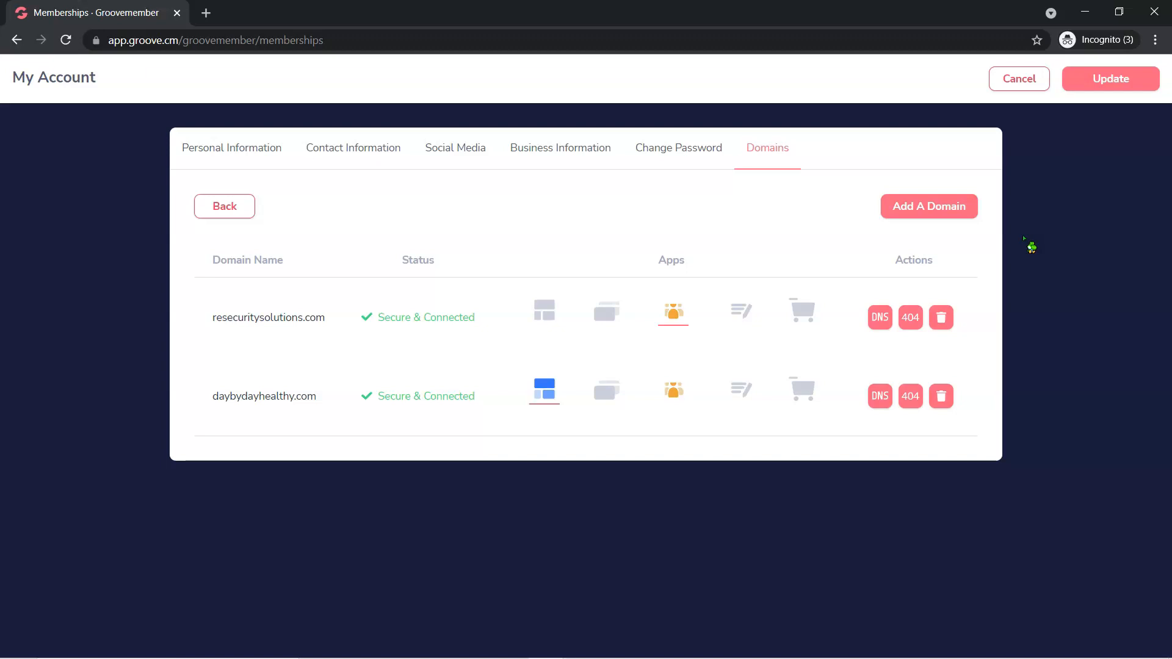
pyautogui.moveTo(700, 416)
pyautogui.click(1019, 78)
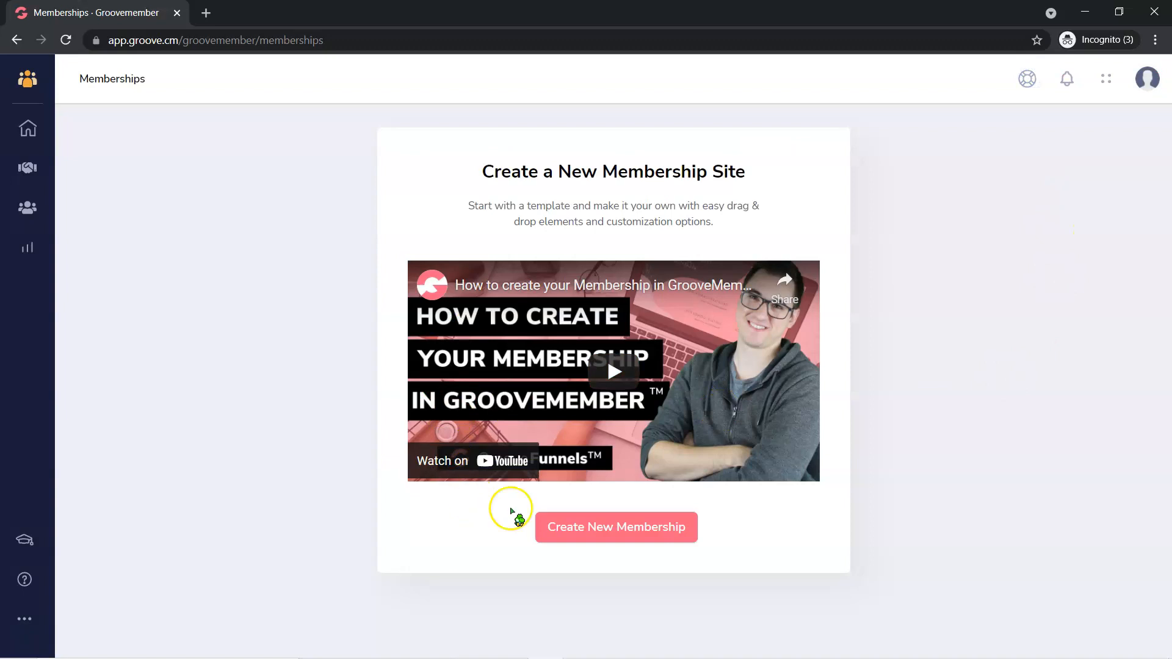
# Start a new membership and fill in its name and a test subdomain, both based on the owner's first name
pyautogui.click(665, 530)
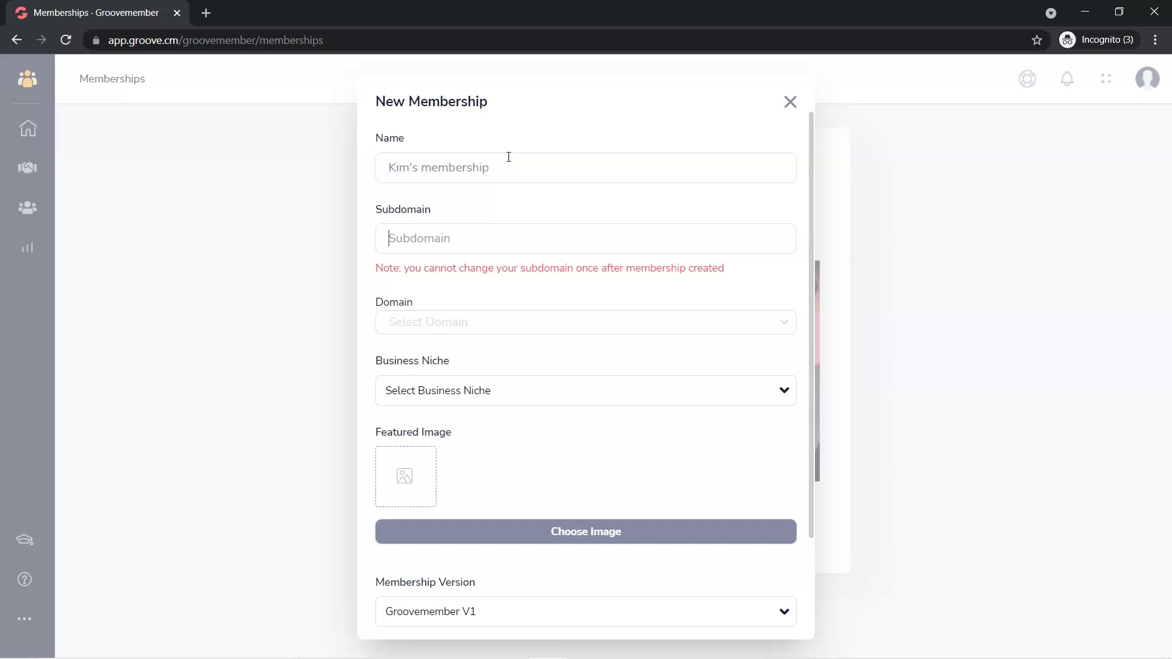
pyautogui.click(389, 234)
pyautogui.click(443, 239)
pyautogui.write('kimtestmember')
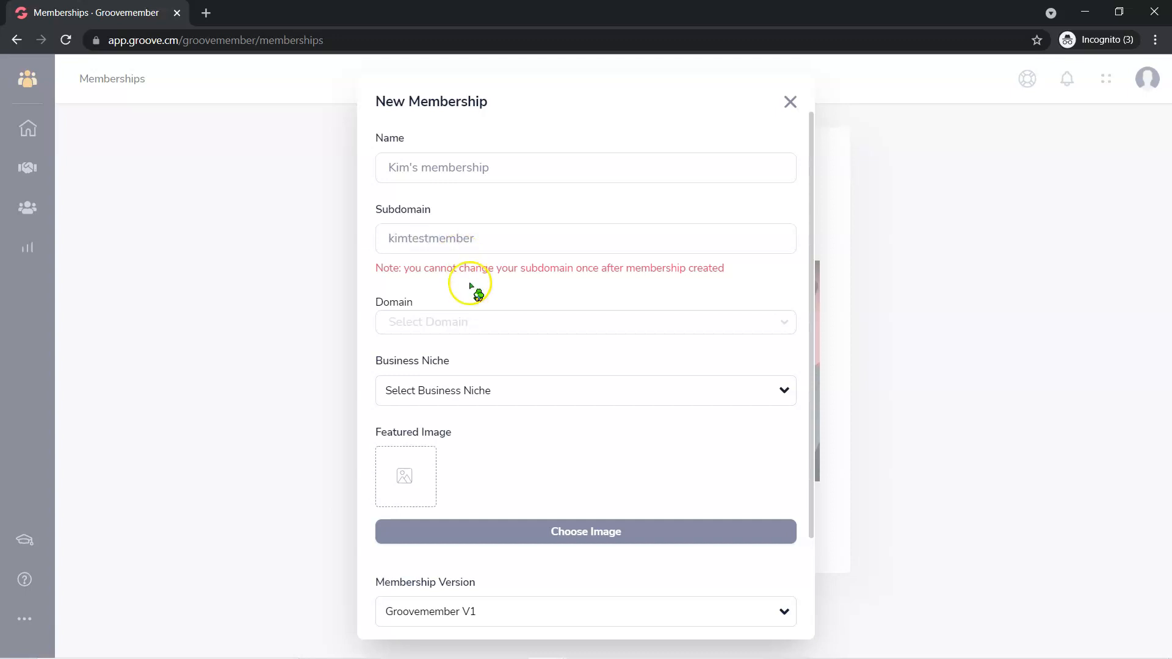
# Assign the new membership to the daybydayhealthy.com domain, with Subdomain as location and membership.daybydayhealthy.com as the subdomain
pyautogui.click(492, 323)
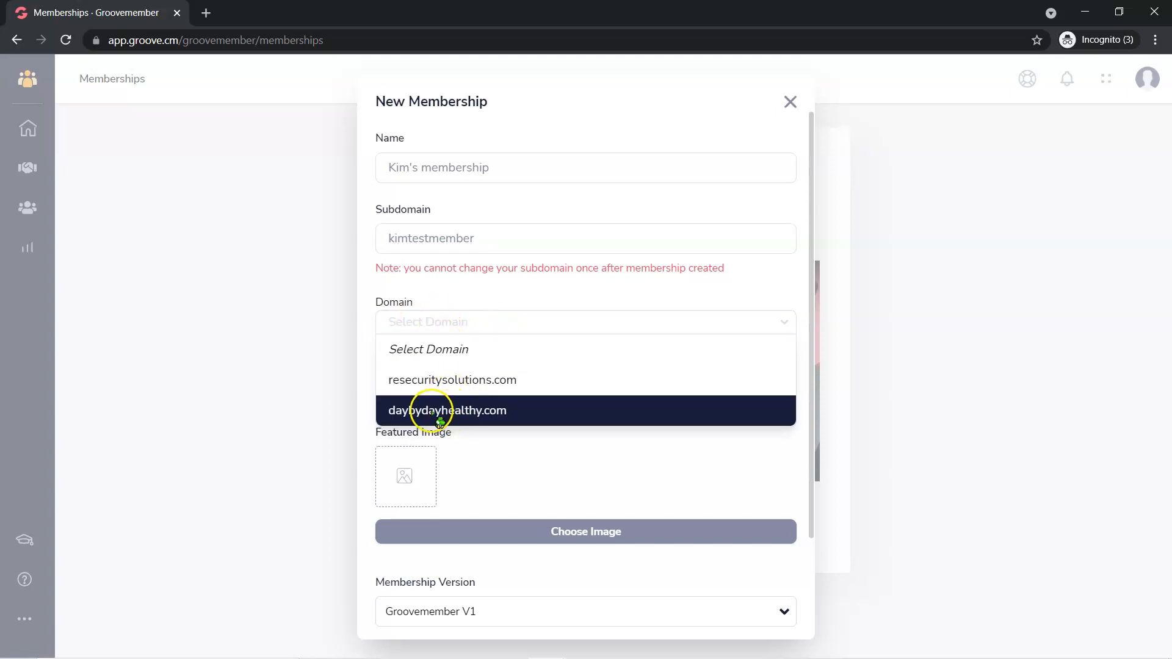
pyautogui.click(484, 421)
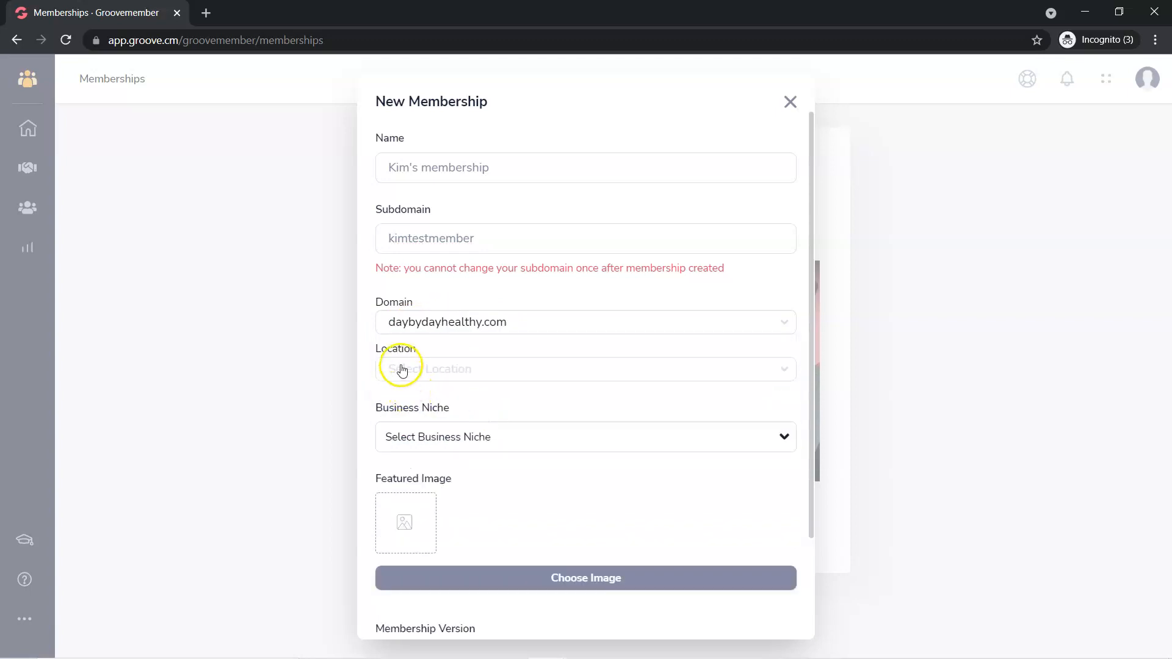
pyautogui.click(402, 370)
pyautogui.click(412, 455)
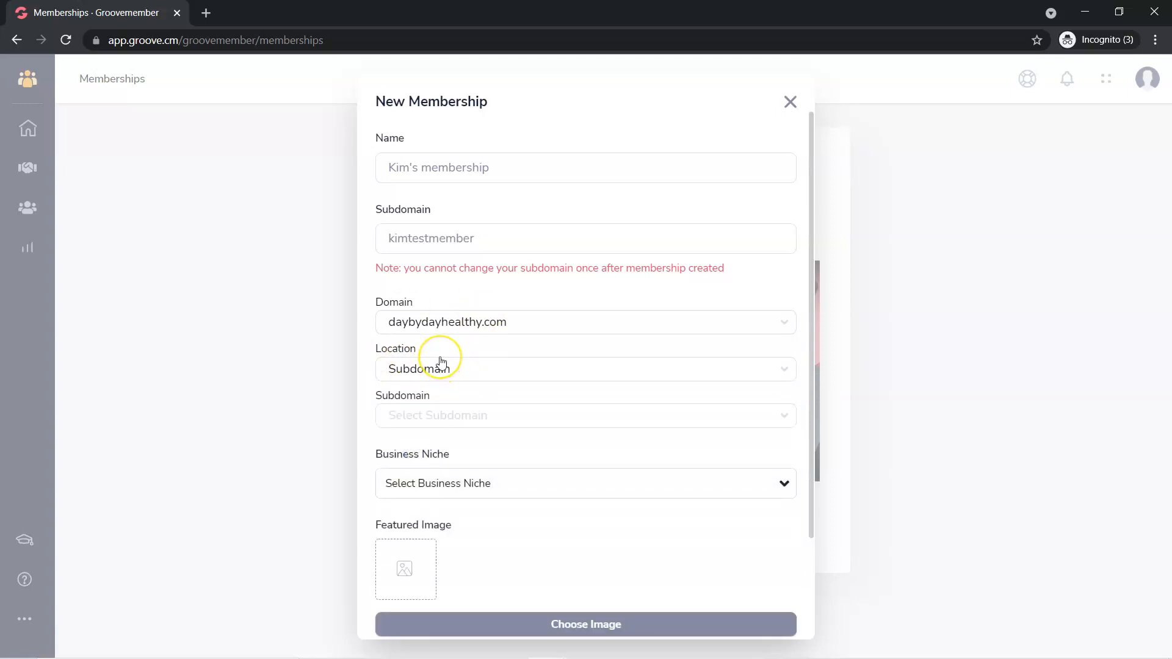
pyautogui.click(455, 414)
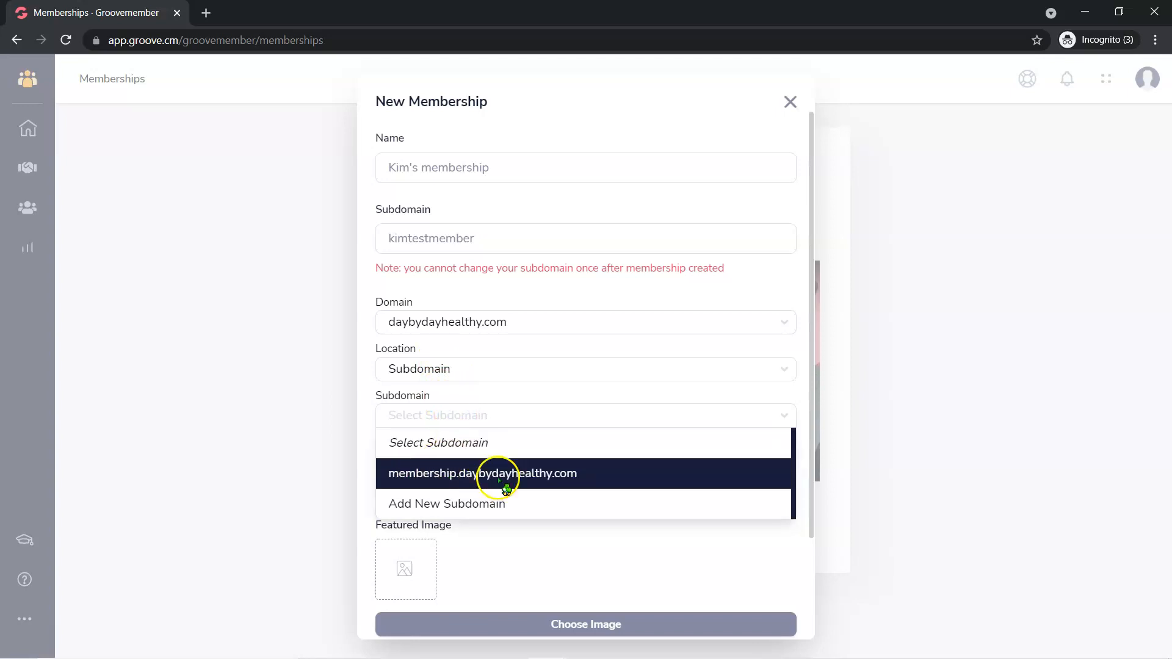
pyautogui.click(574, 474)
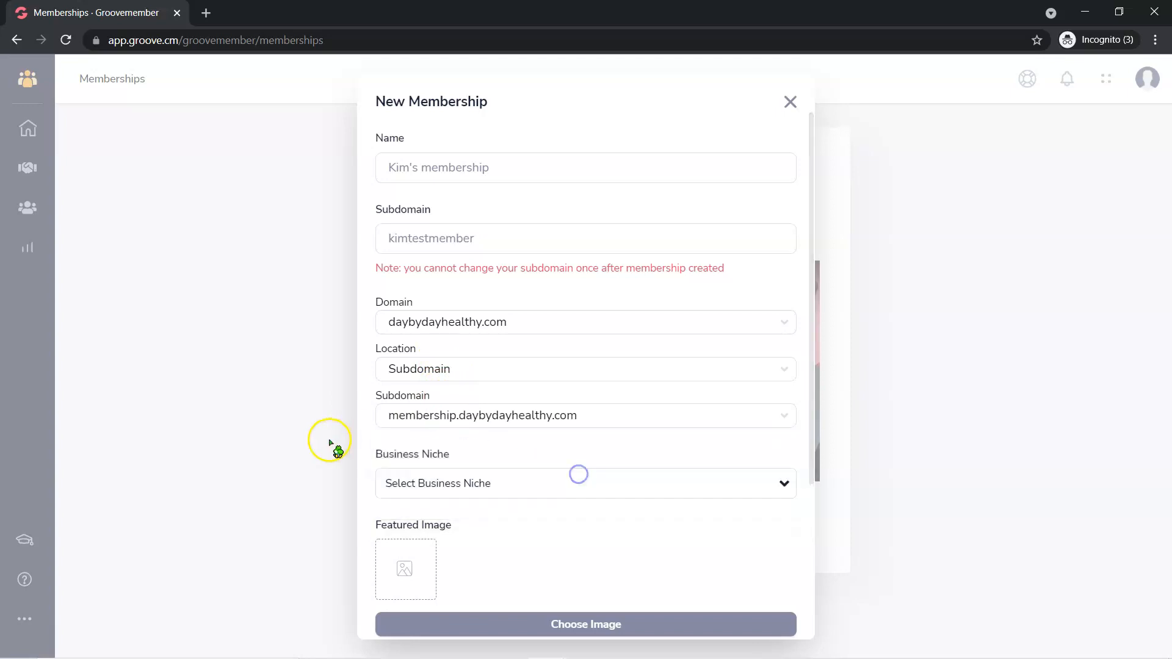
# Set the business niche to Business, keep version Groovemember V1 and language English, and create the membership
pyautogui.click(473, 487)
pyautogui.click(460, 541)
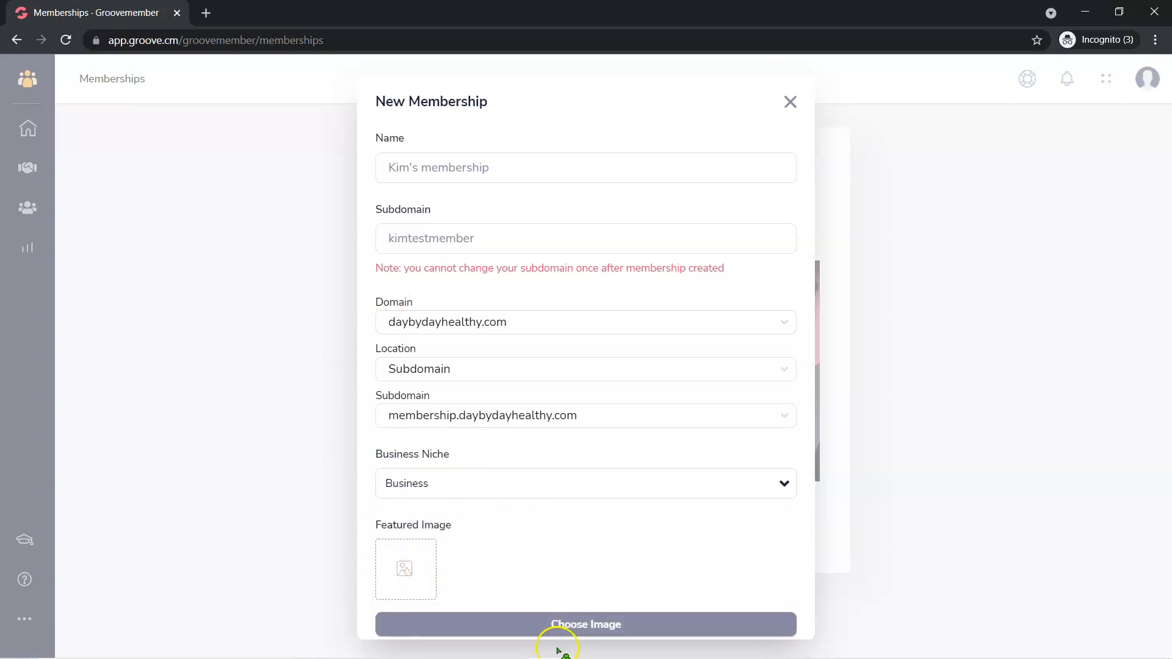
pyautogui.scroll(-3, 656, 556)
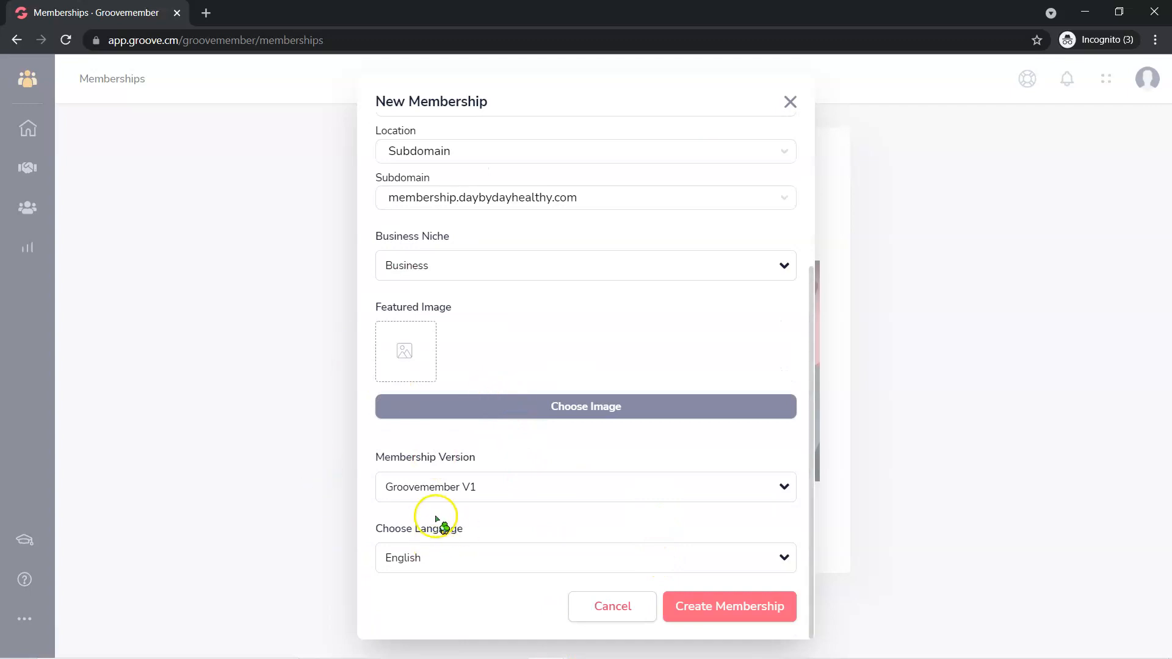
pyautogui.click(524, 494)
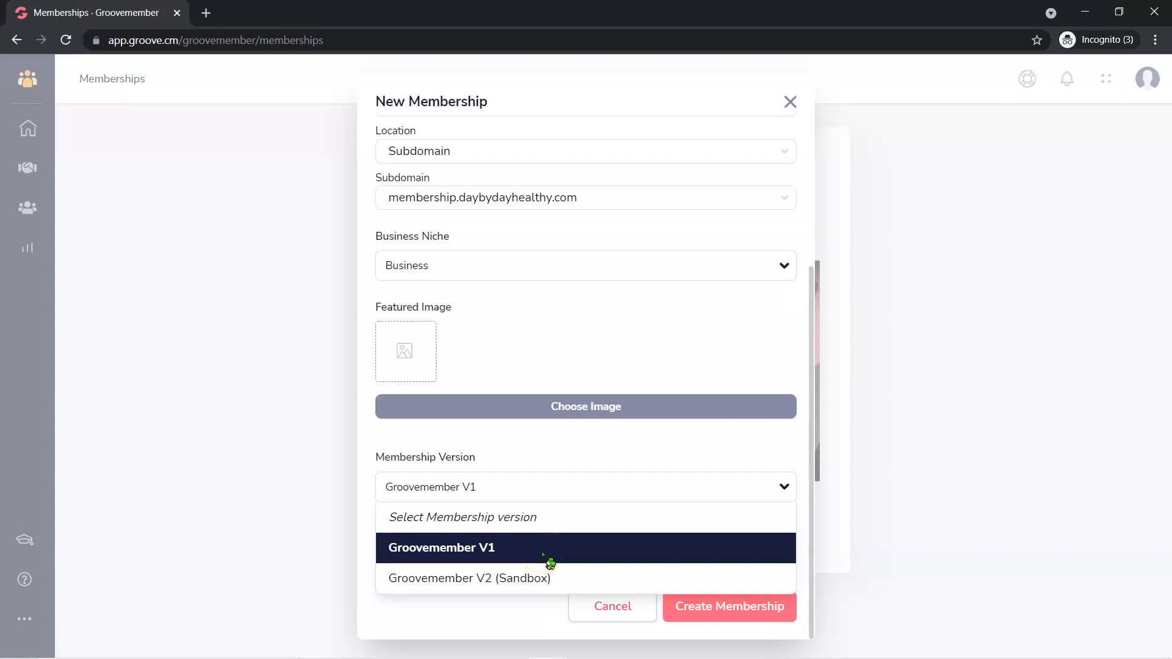
pyautogui.click(484, 549)
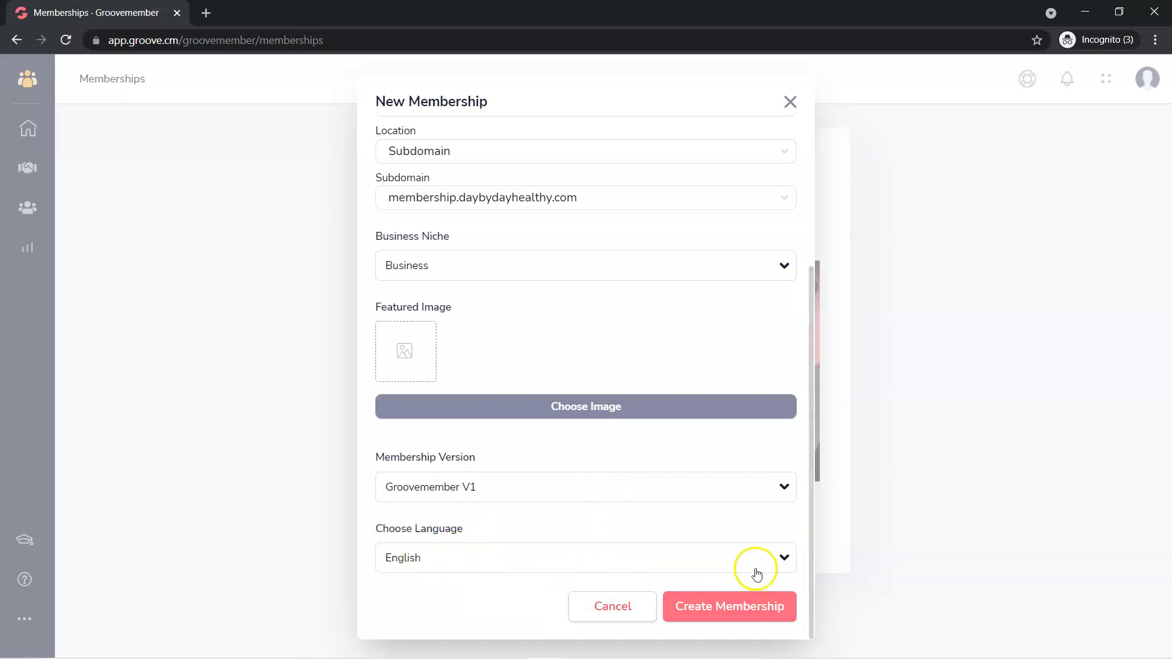
pyautogui.click(757, 563)
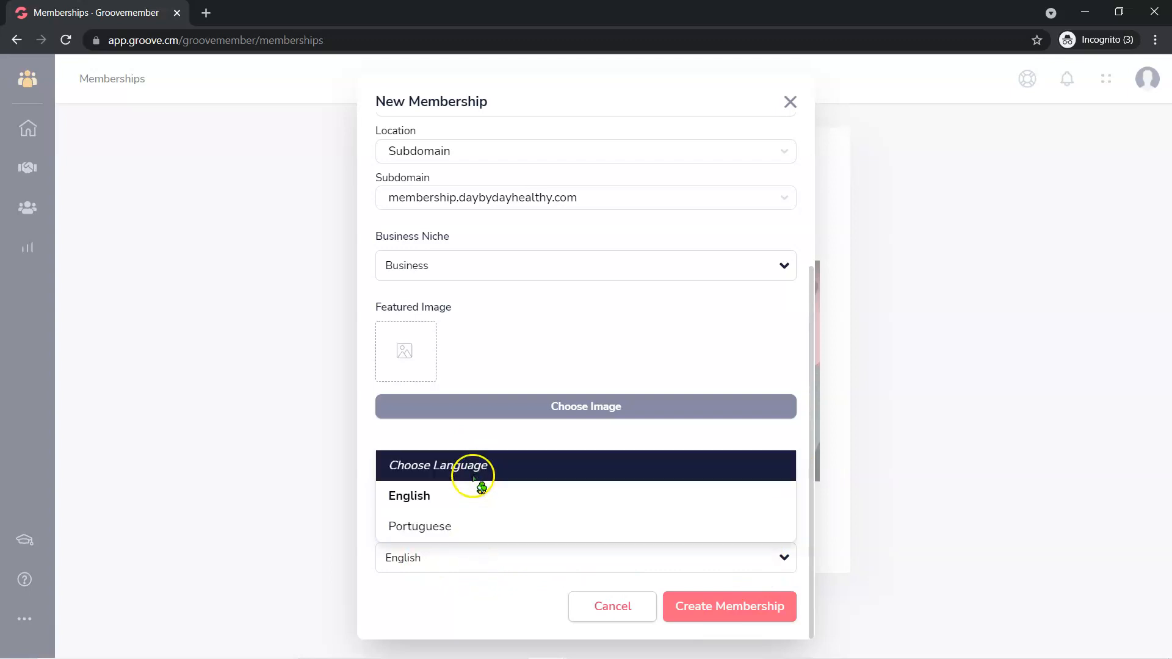
pyautogui.click(453, 598)
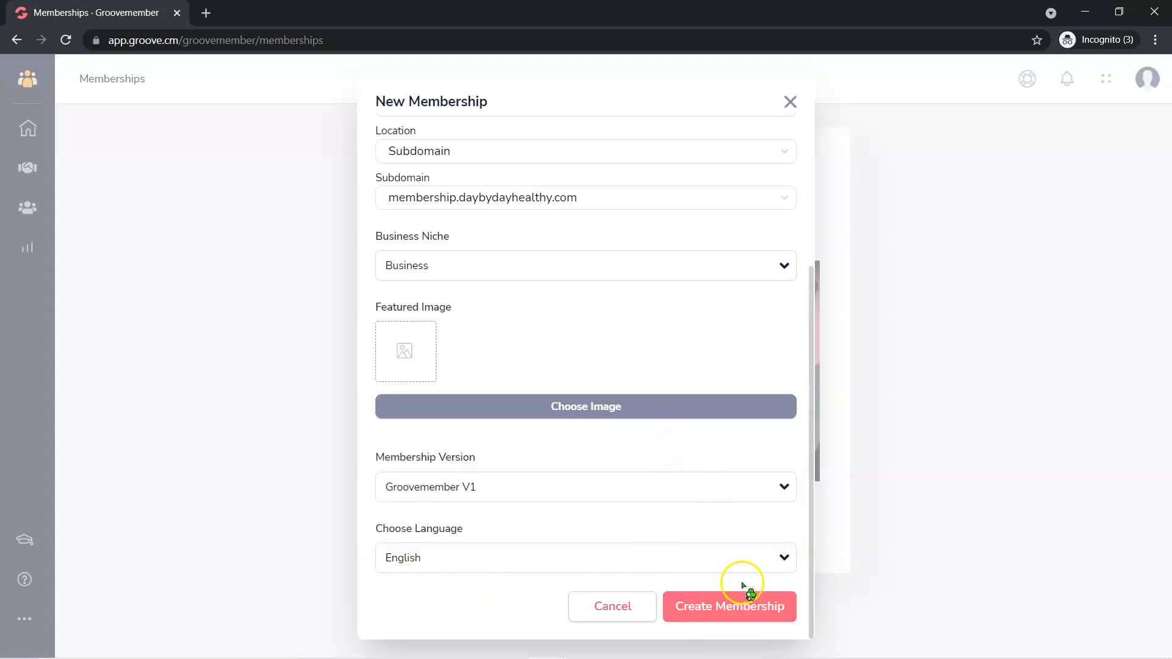
pyautogui.click(739, 610)
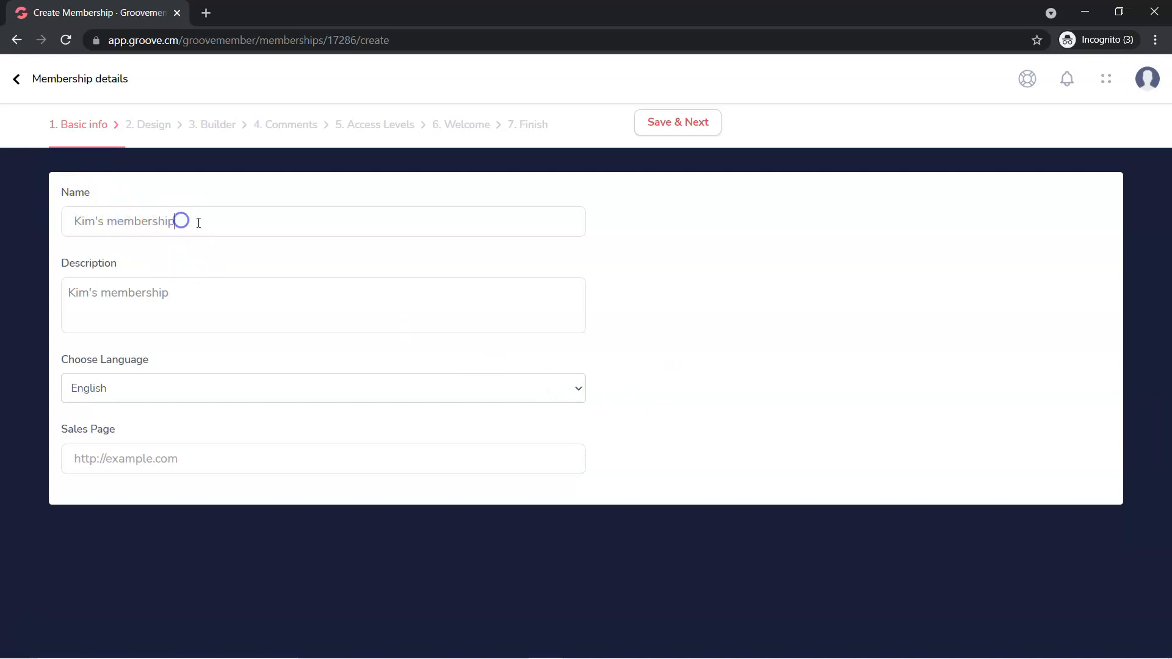
pyautogui.moveTo(206, 220); pyautogui.dragTo(48, 226)
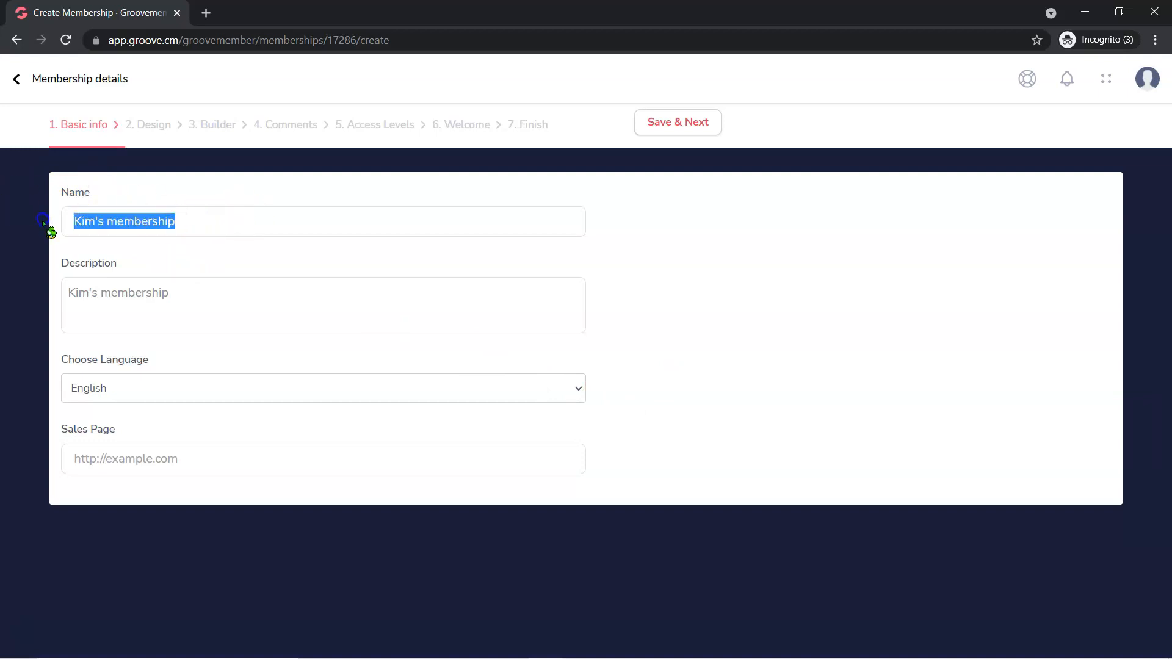
pyautogui.moveTo(204, 298); pyautogui.dragTo(67, 298)
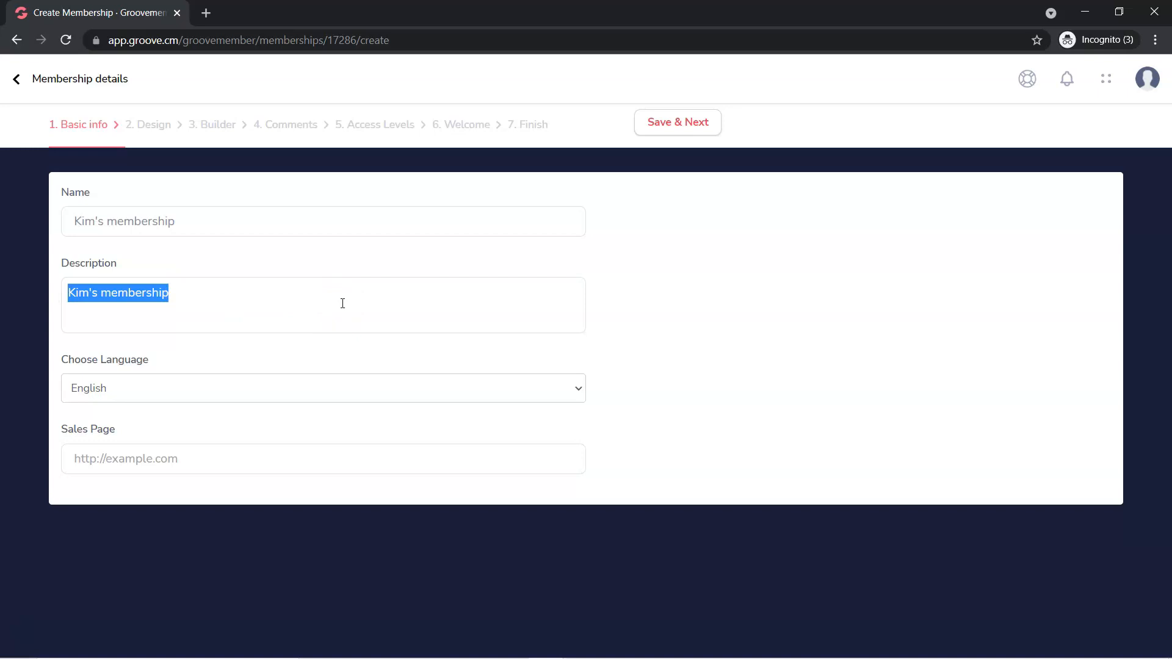
pyautogui.click(174, 460)
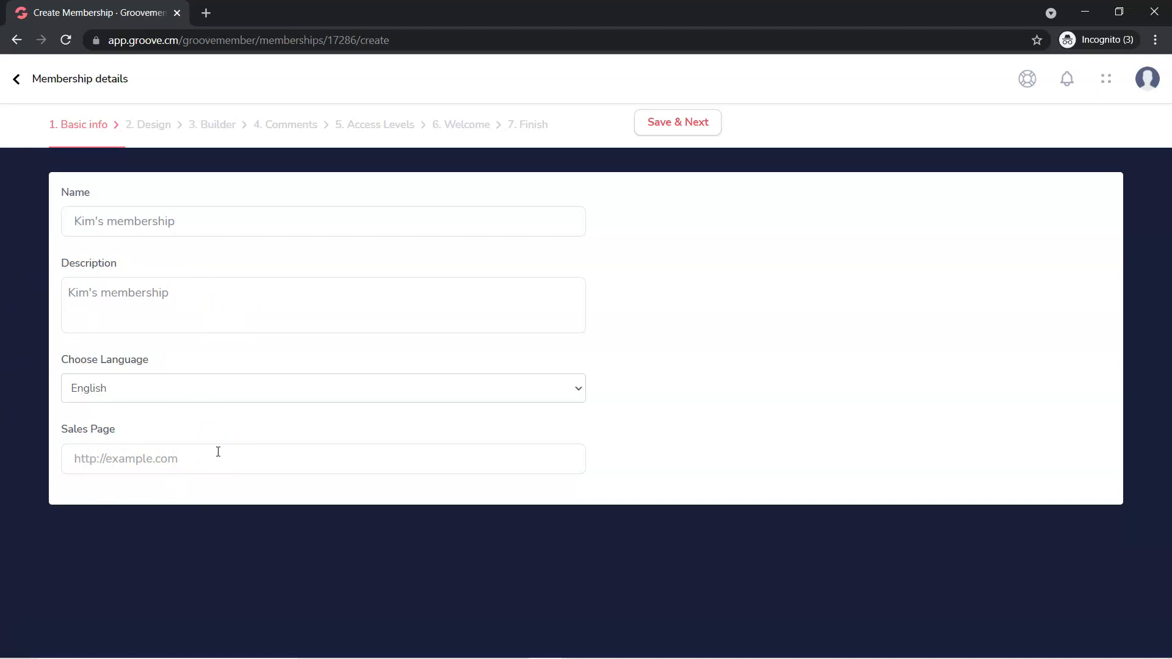
pyautogui.write('https://membership.daybydayeahealthy.com')
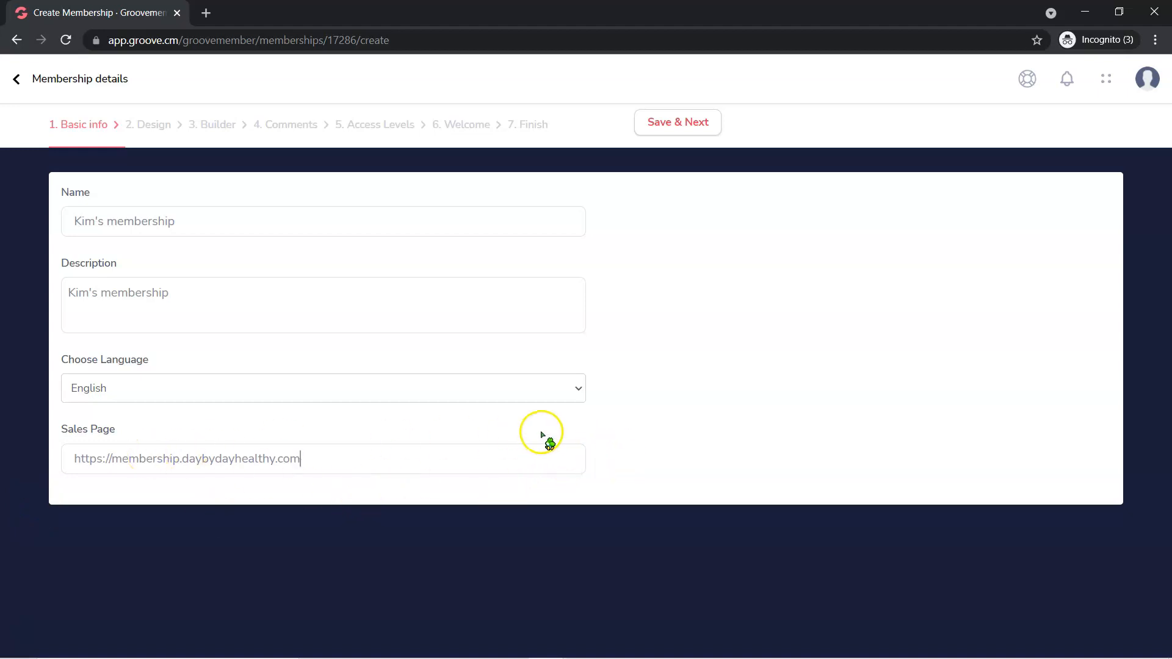
pyautogui.click(695, 119)
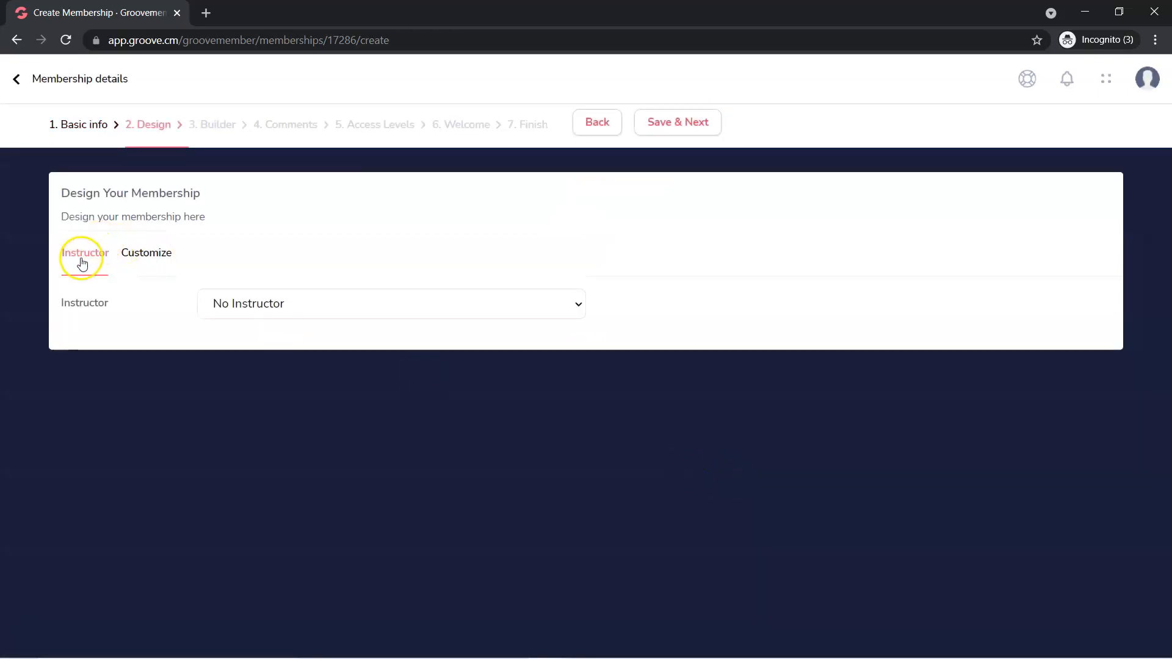
# Start a new instructor for the membership, entering the instructor's full name with the title Dr. and a description about instruction that helps you make money
pyautogui.click(333, 306)
pyautogui.click(347, 343)
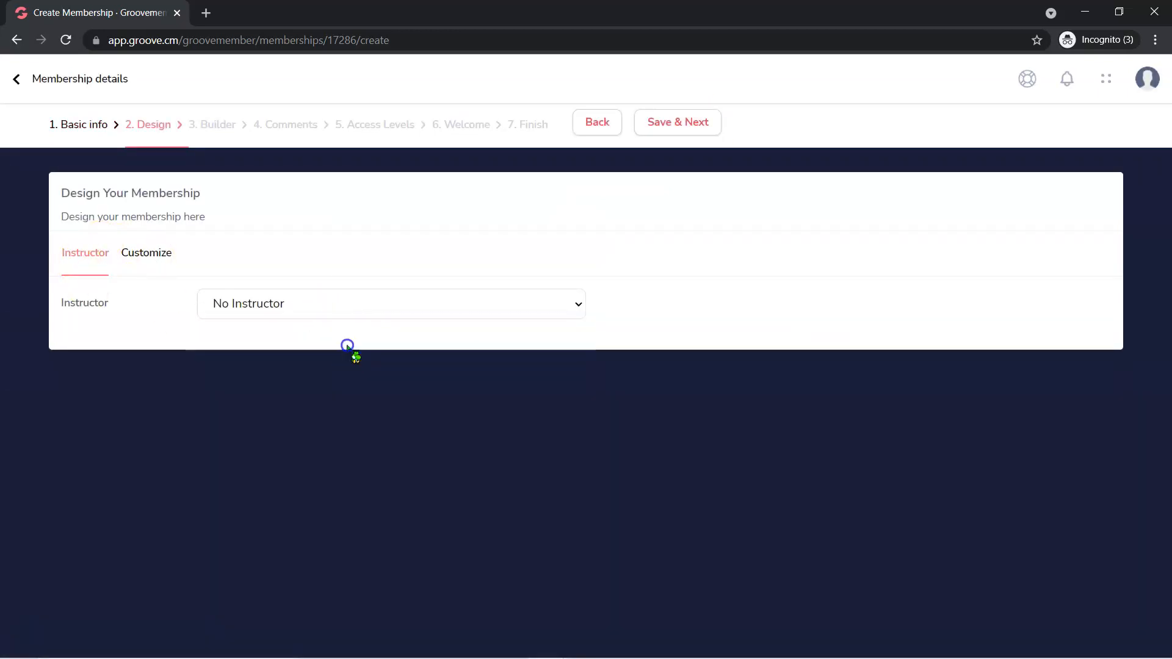
pyautogui.click(478, 231)
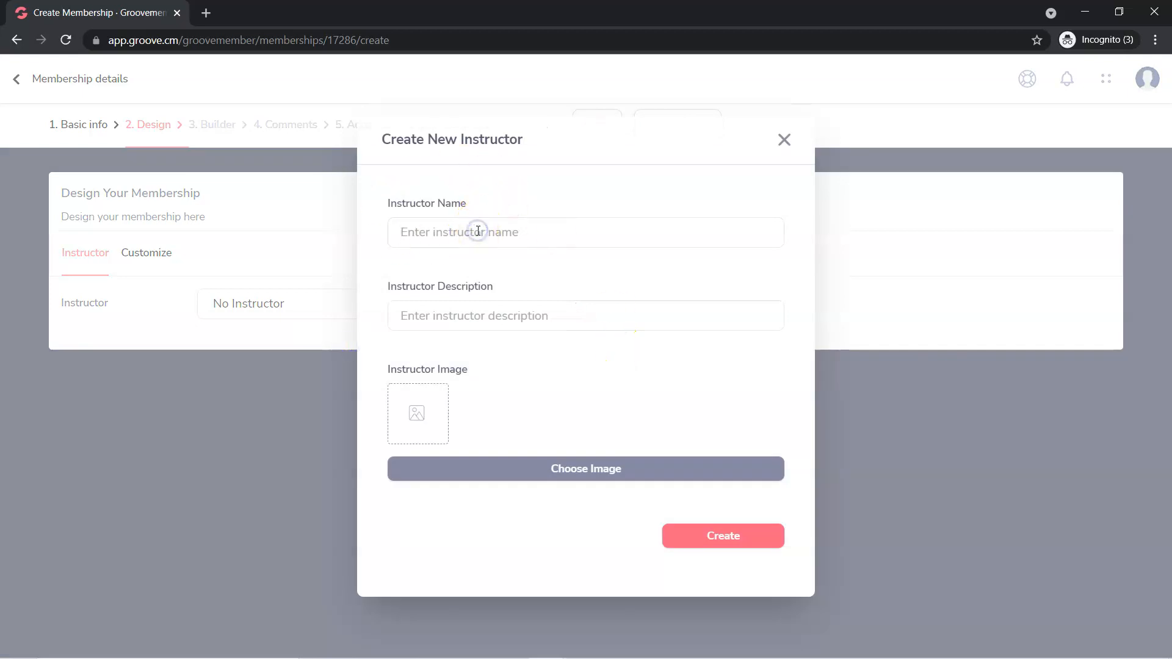
pyautogui.write('Kim Christian')
pyautogui.press('Home')
pyautogui.write('Dr.')
pyautogui.click(501, 306)
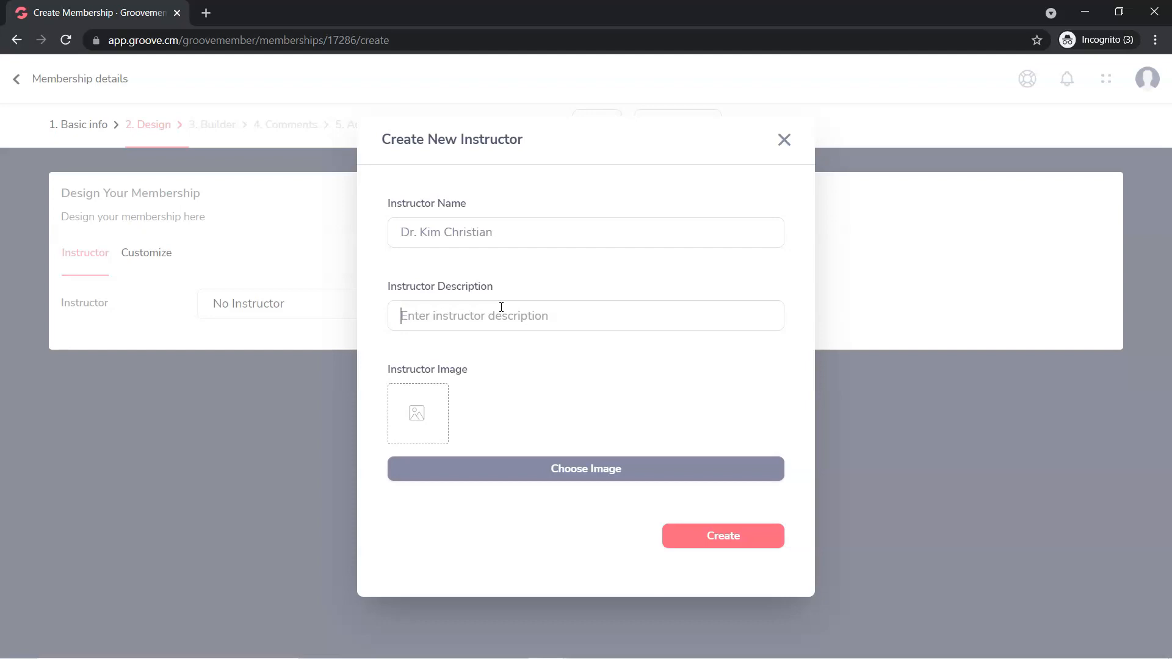
pyautogui.write("Kim's amazing instruction helps you m")
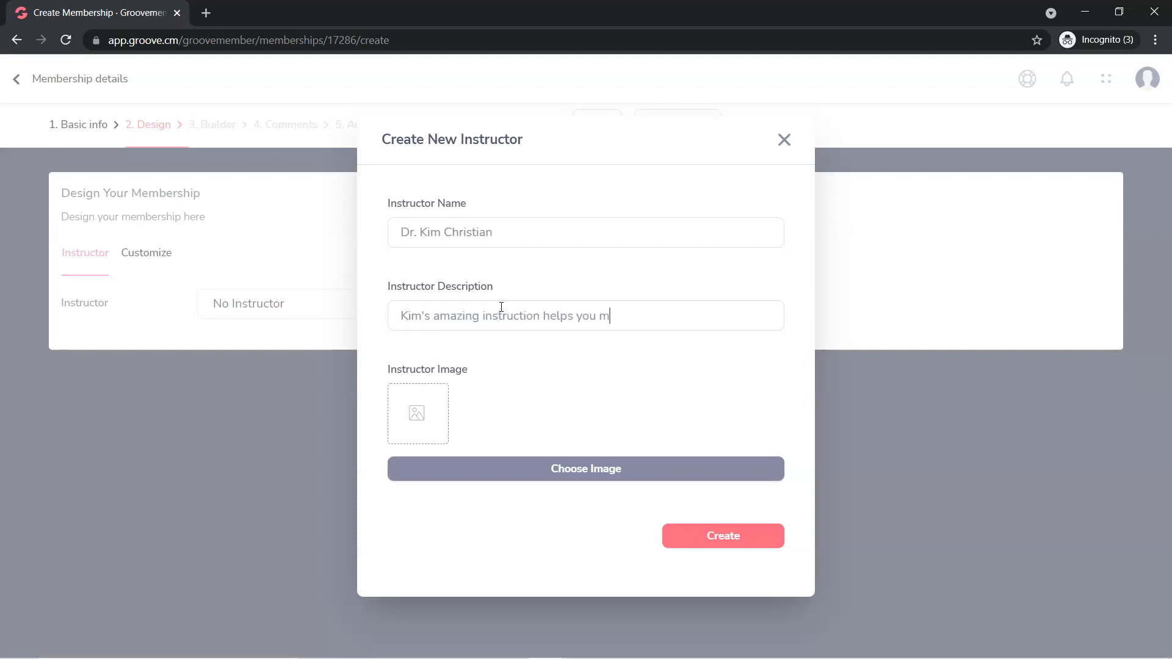
pyautogui.write('ake money.')
# Upload the instructor's lake photo to the image library and use it as the instructor image
pyautogui.click(425, 405)
pyautogui.click(589, 479)
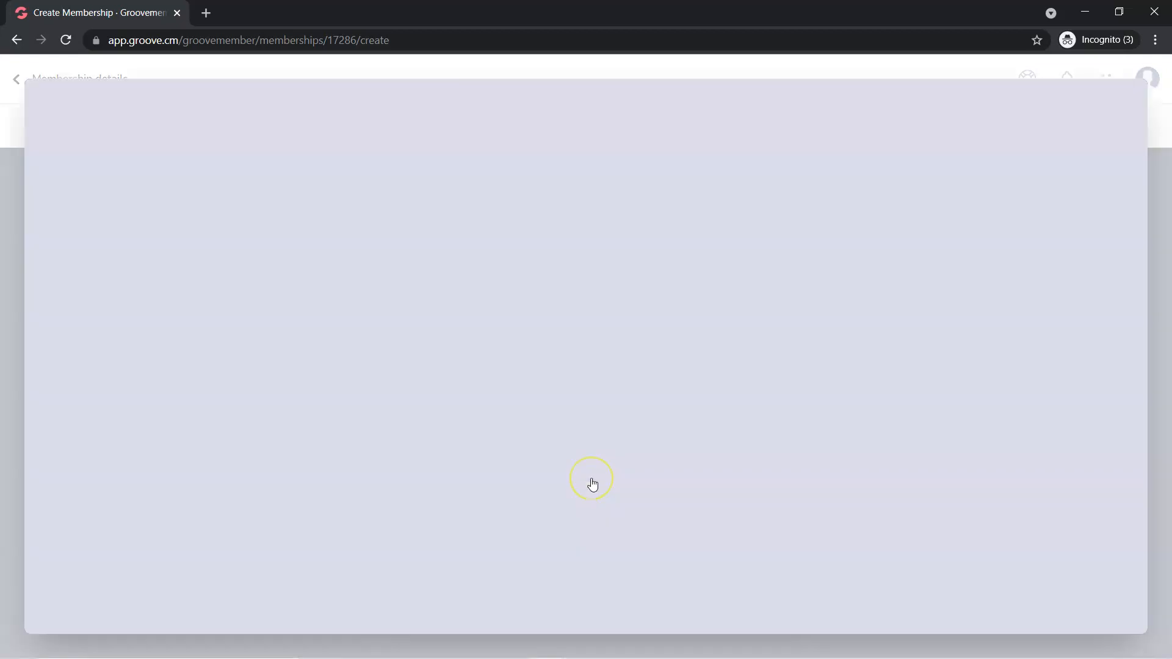
pyautogui.click(115, 250)
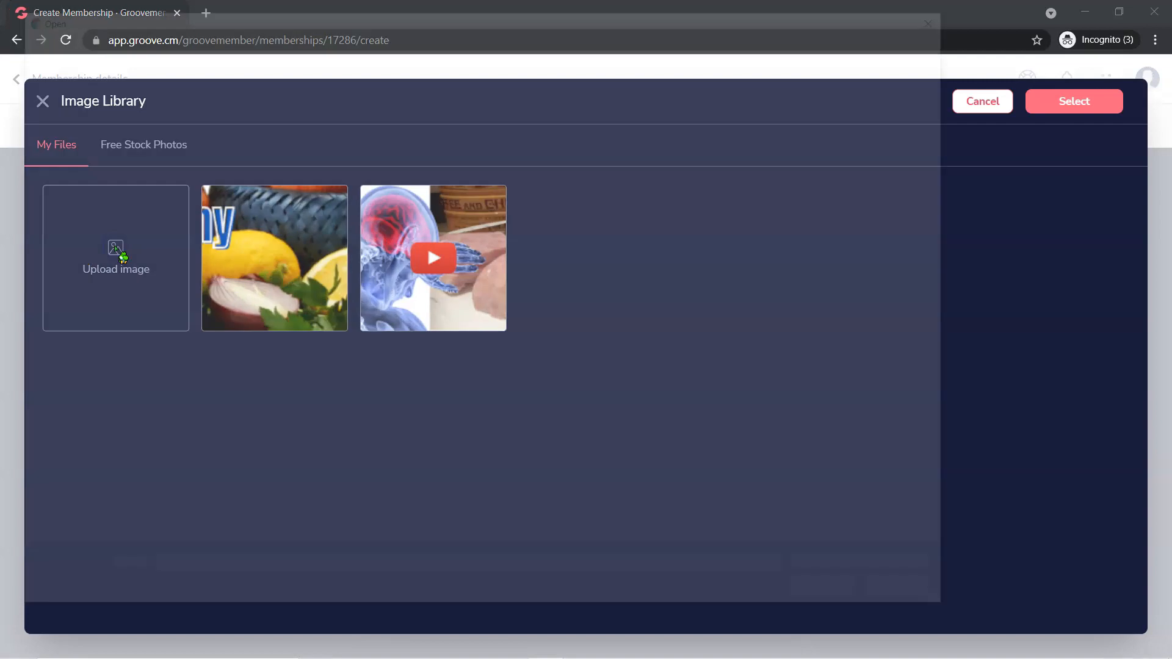
pyautogui.doubleClick(696, 275)
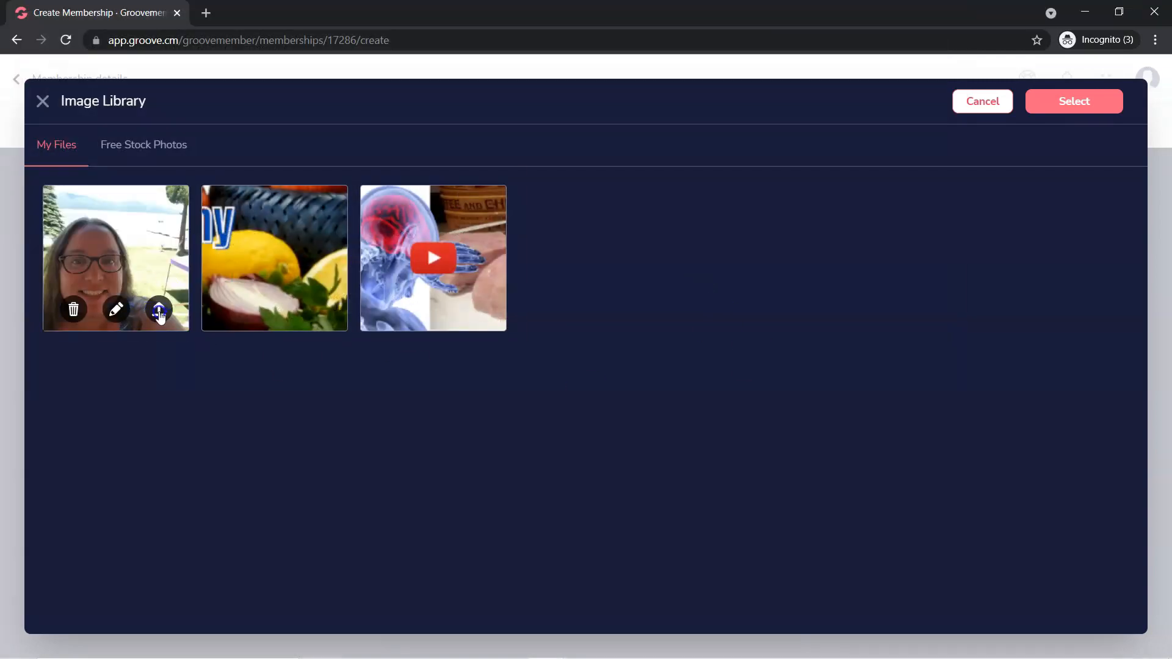
pyautogui.click(147, 221)
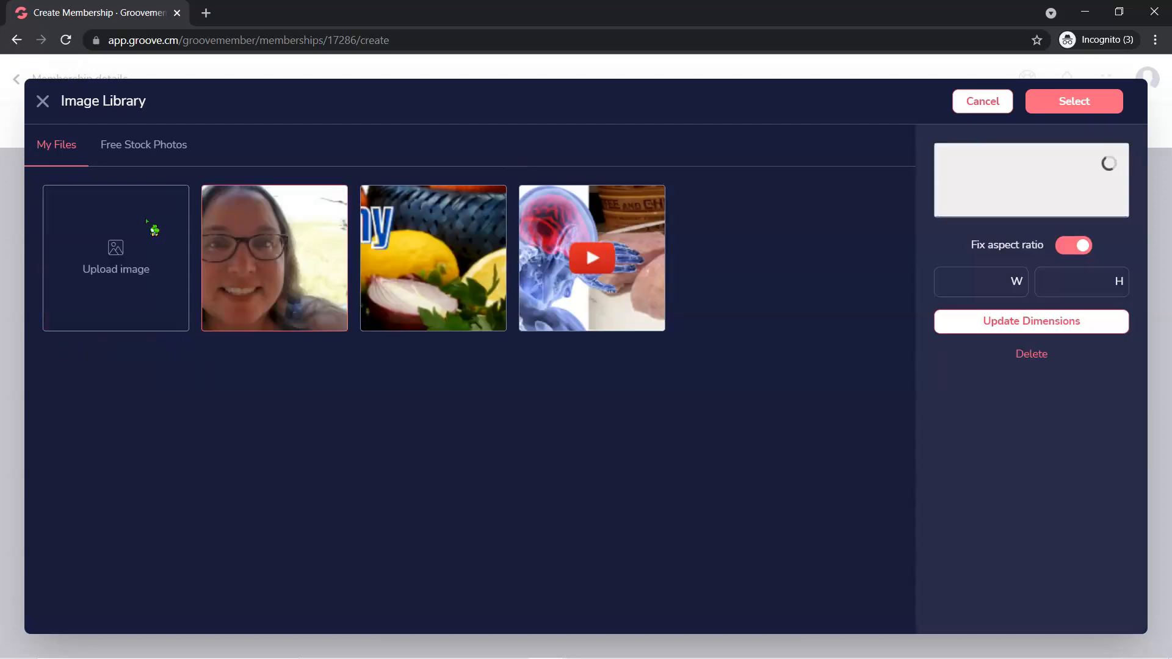
pyautogui.click(1086, 101)
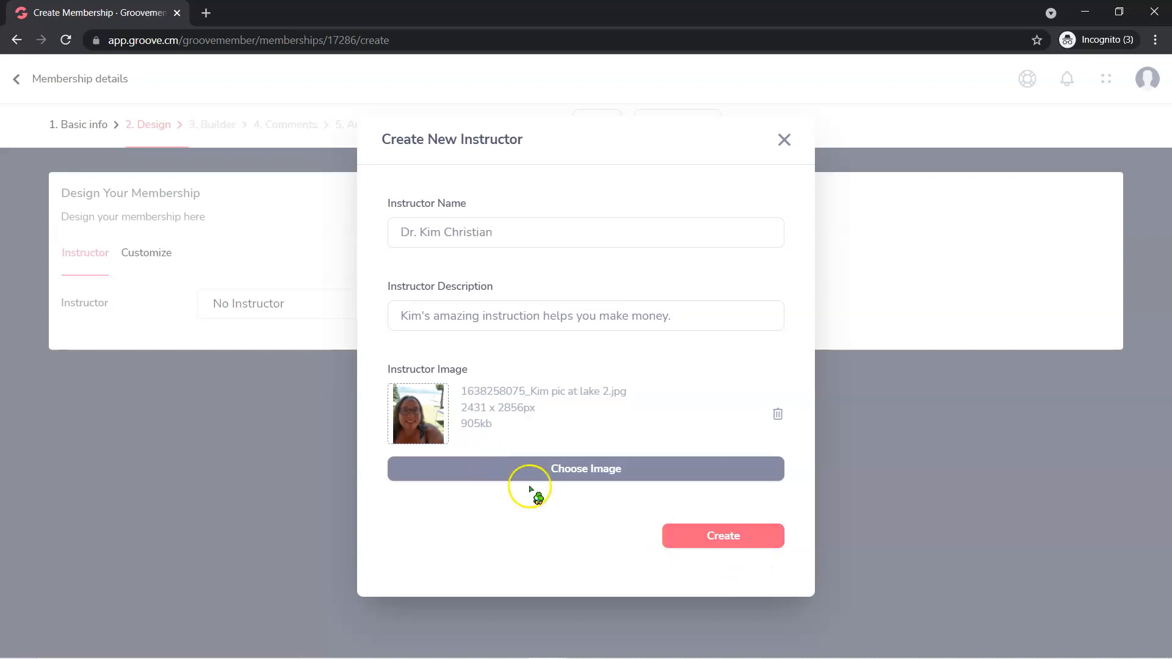
# Create the instructor and assign it to the membership
pyautogui.click(733, 536)
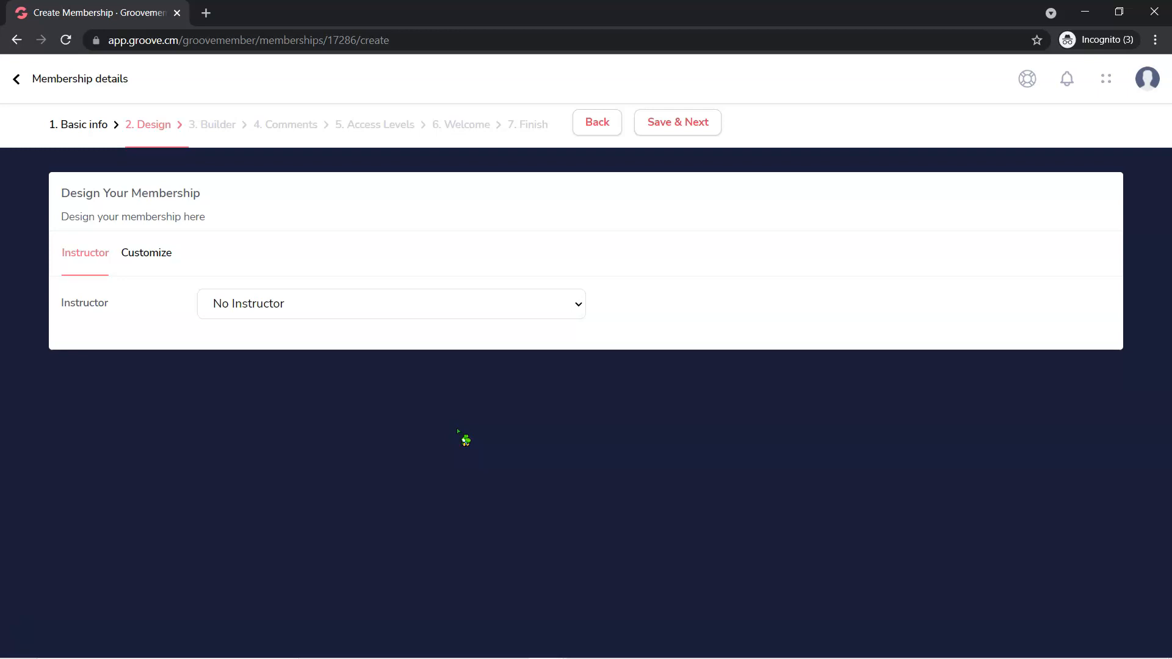
pyautogui.click(317, 305)
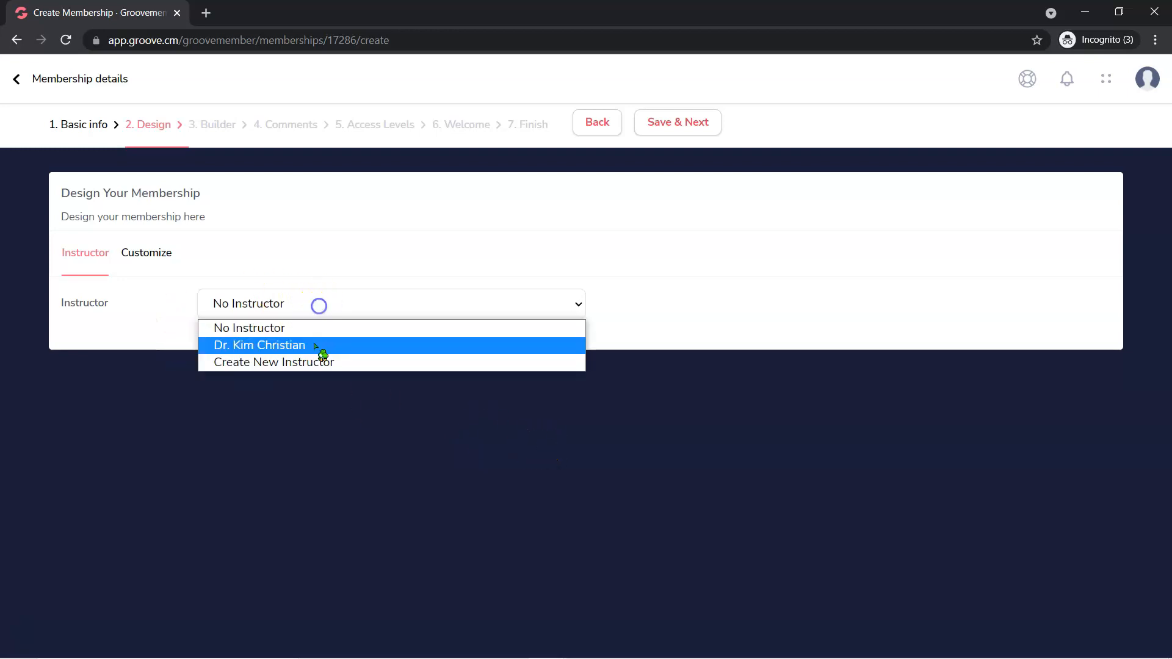
pyautogui.click(267, 343)
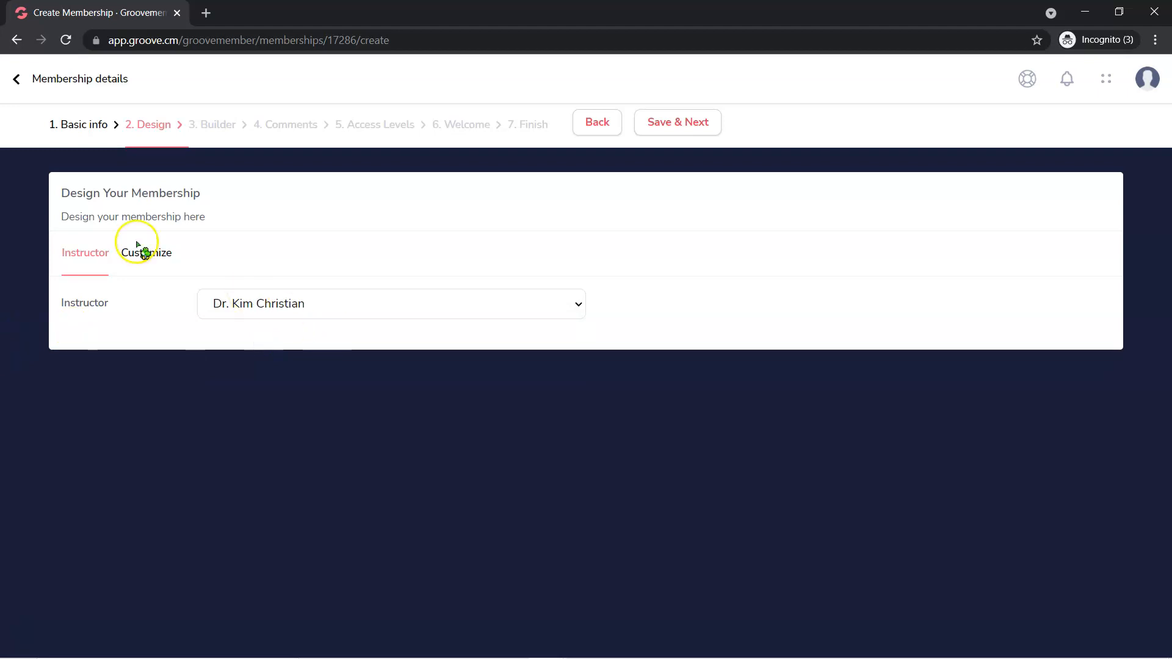
# Examine the design customization options for logo, featured image, favicon and progress bar, trying the progress bar off and back on
pyautogui.click(144, 252)
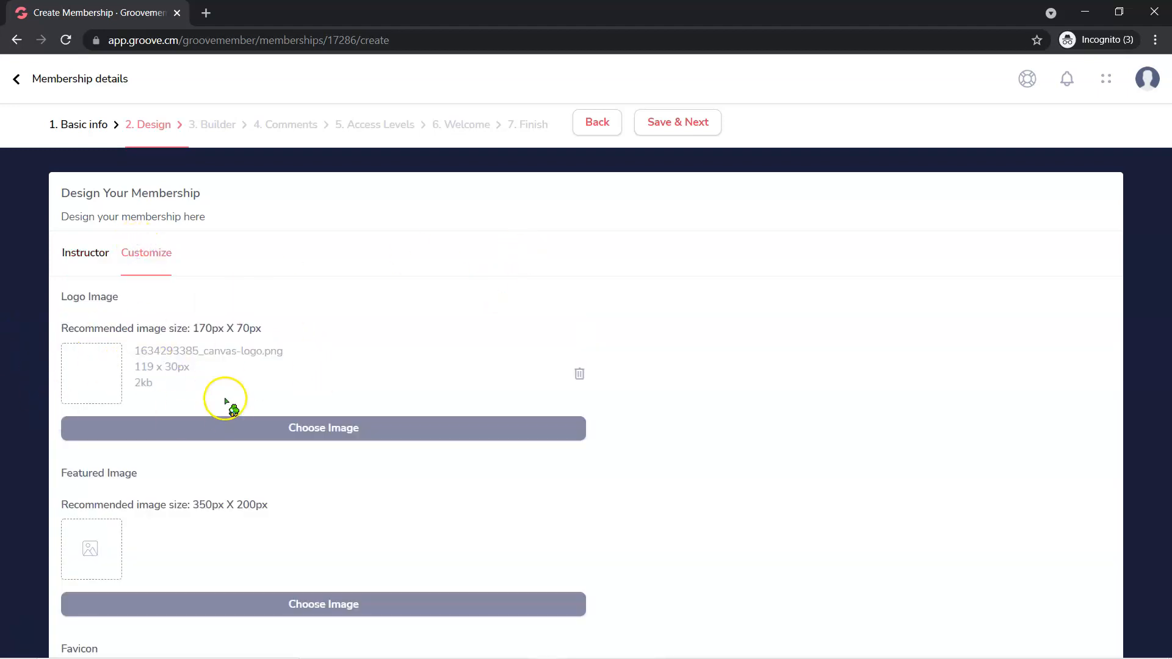
pyautogui.scroll(-1, 229, 396)
pyautogui.scroll(-3, 95, 510)
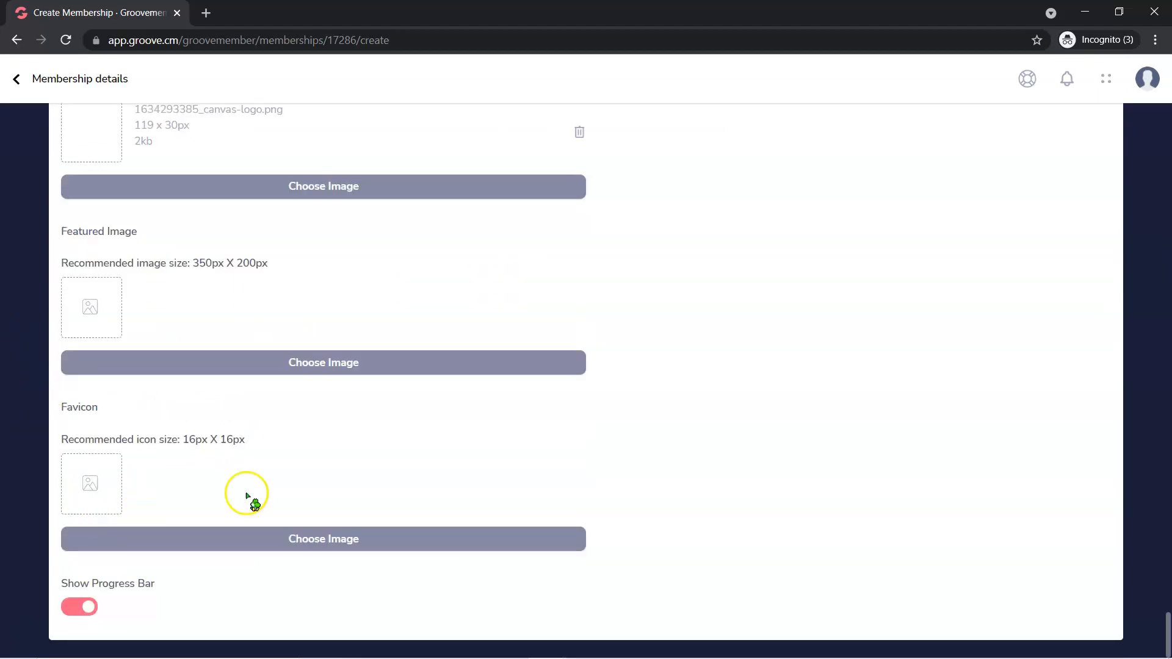
pyautogui.click(76, 607)
pyautogui.click(76, 607)
pyautogui.scroll(5, 486, 545)
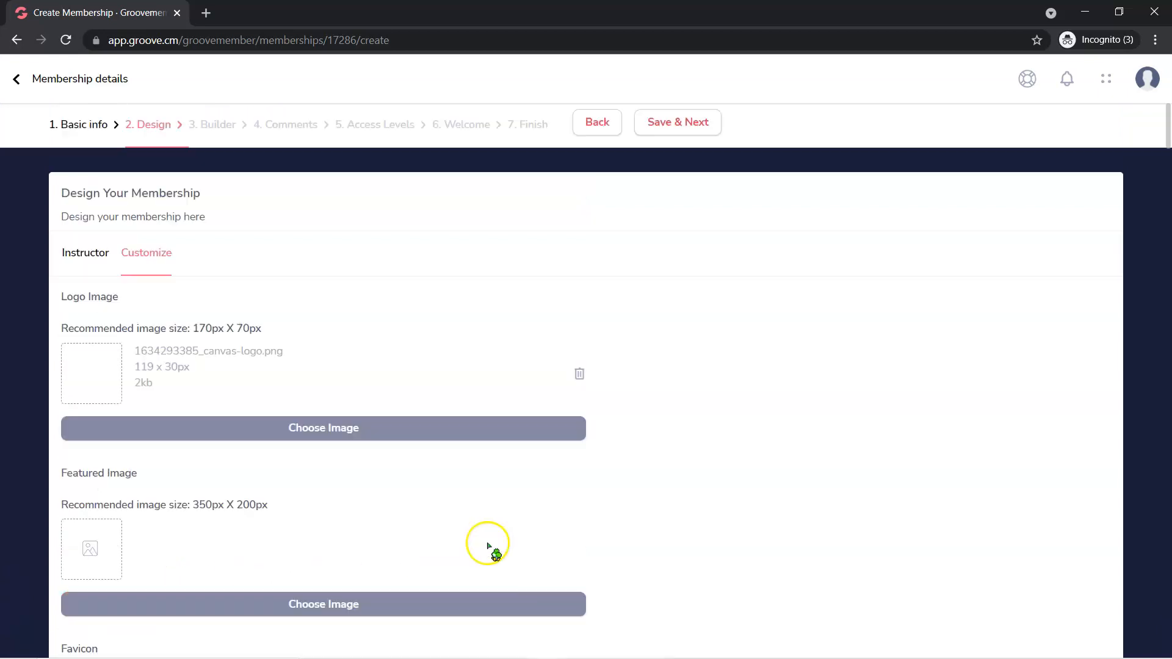
pyautogui.scroll(-5, 234, 552)
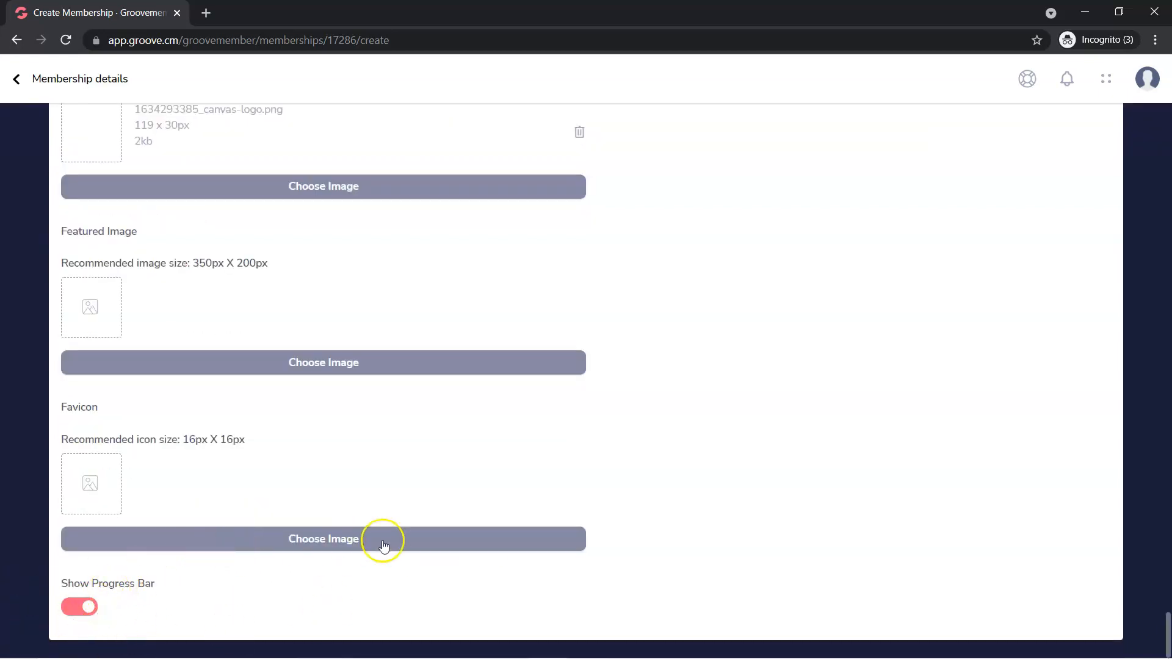
pyautogui.scroll(5, 386, 545)
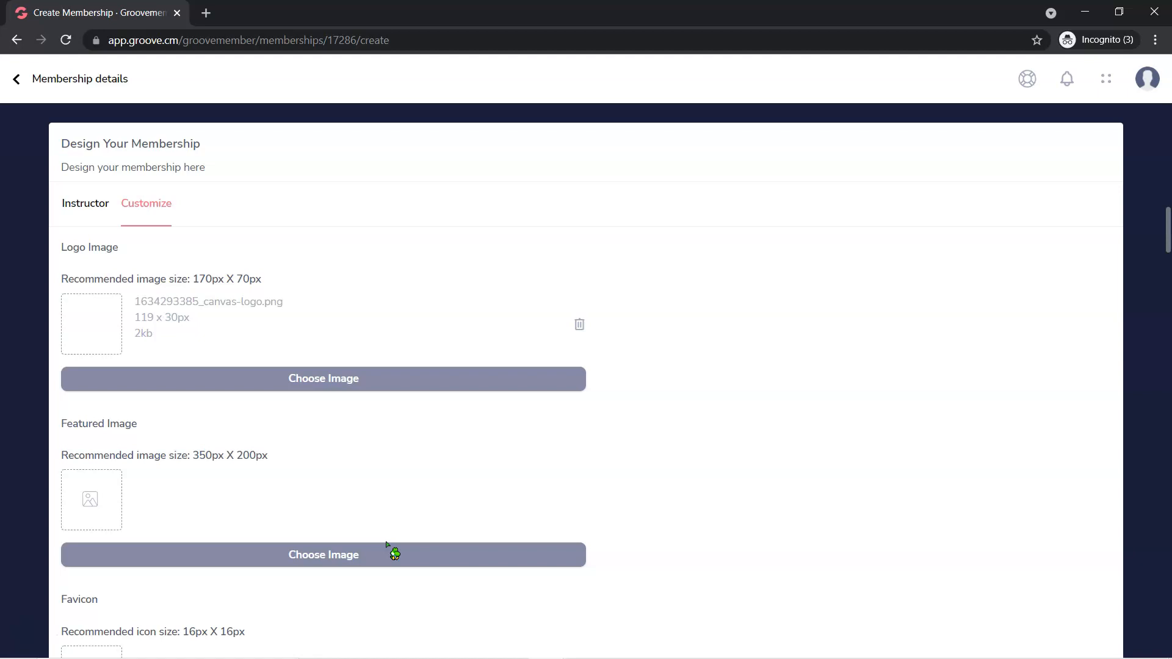
pyautogui.scroll(-3, 672, 415)
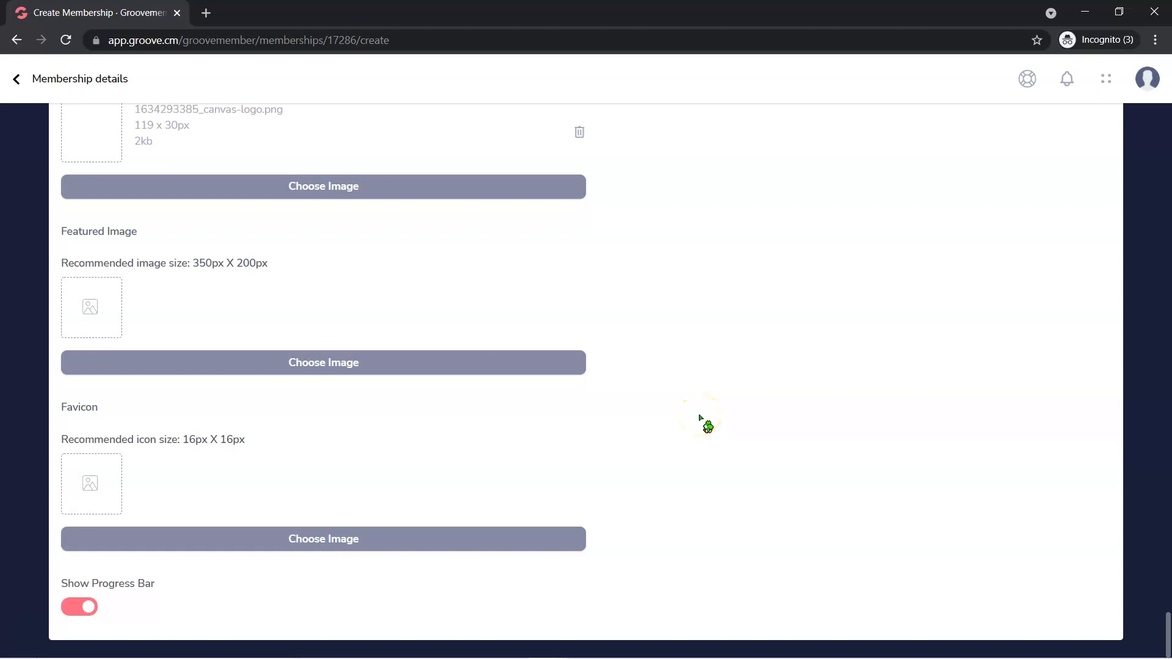
pyautogui.scroll(4, 701, 416)
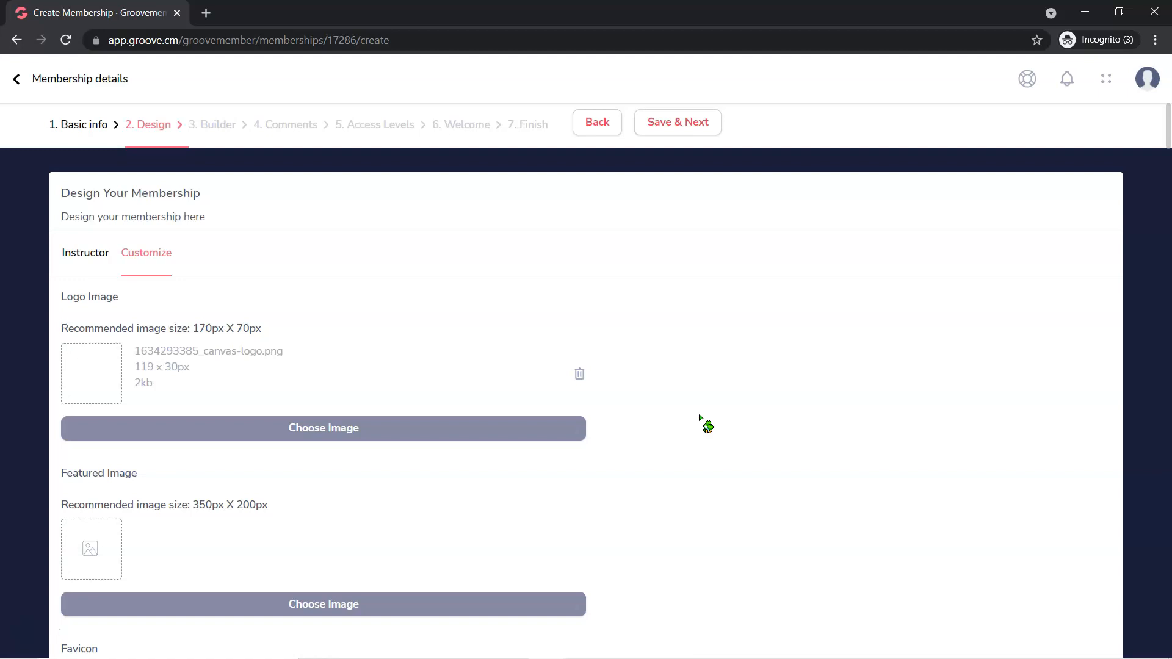
pyautogui.scroll(-4, 701, 418)
pyautogui.click(697, 433)
pyautogui.scroll(4, 699, 437)
pyautogui.scroll(-4, 812, 351)
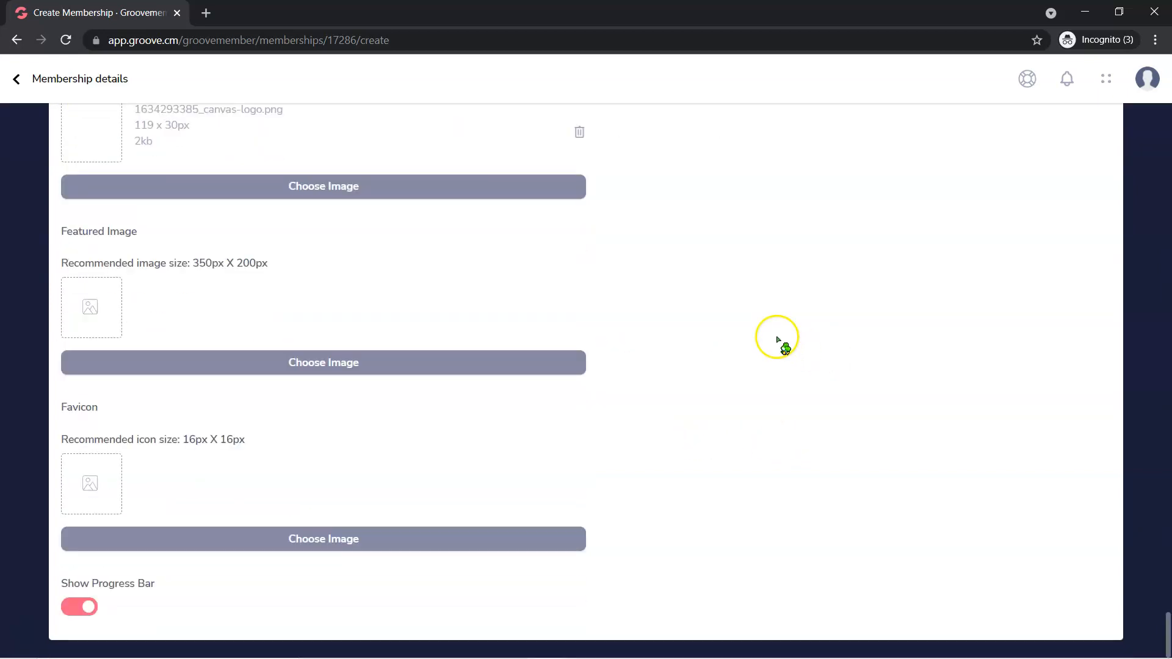
pyautogui.scroll(4, 777, 339)
# Save the design settings, open the membership builder and select the Welcome page's content container
pyautogui.click(678, 122)
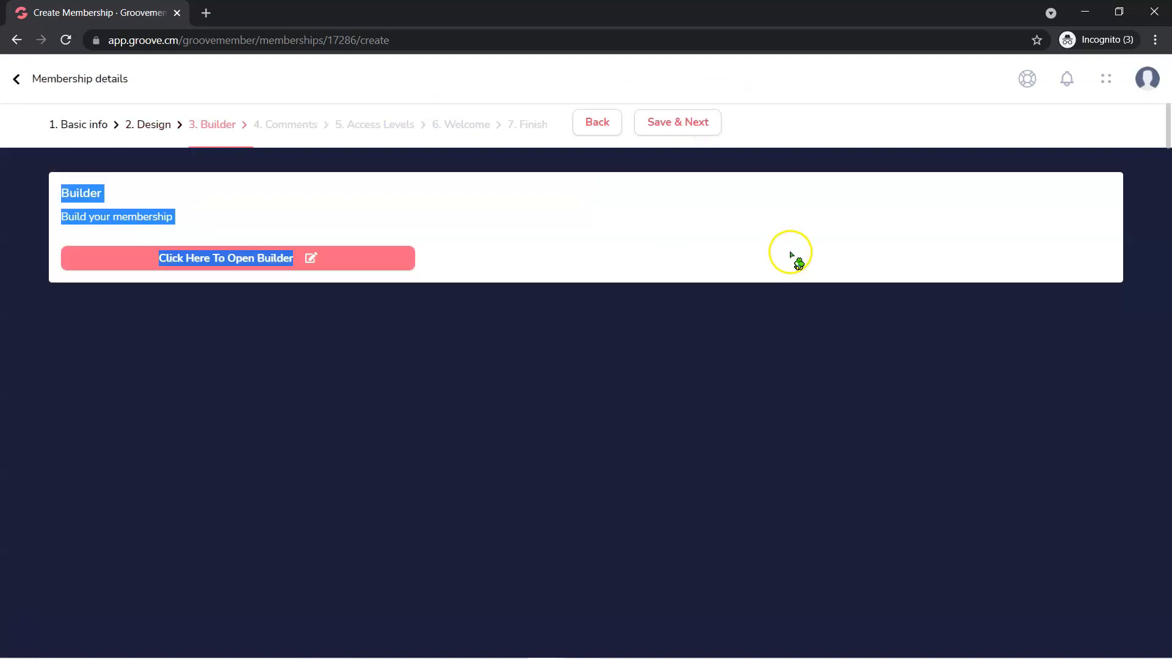
pyautogui.click(196, 223)
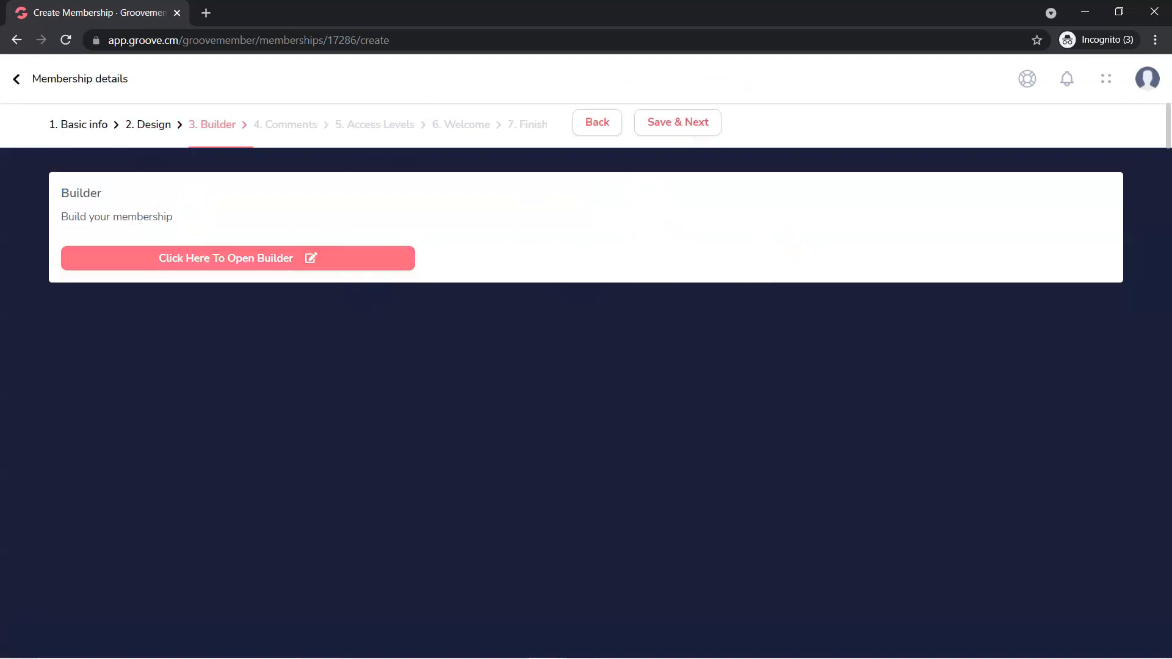
pyautogui.click(258, 260)
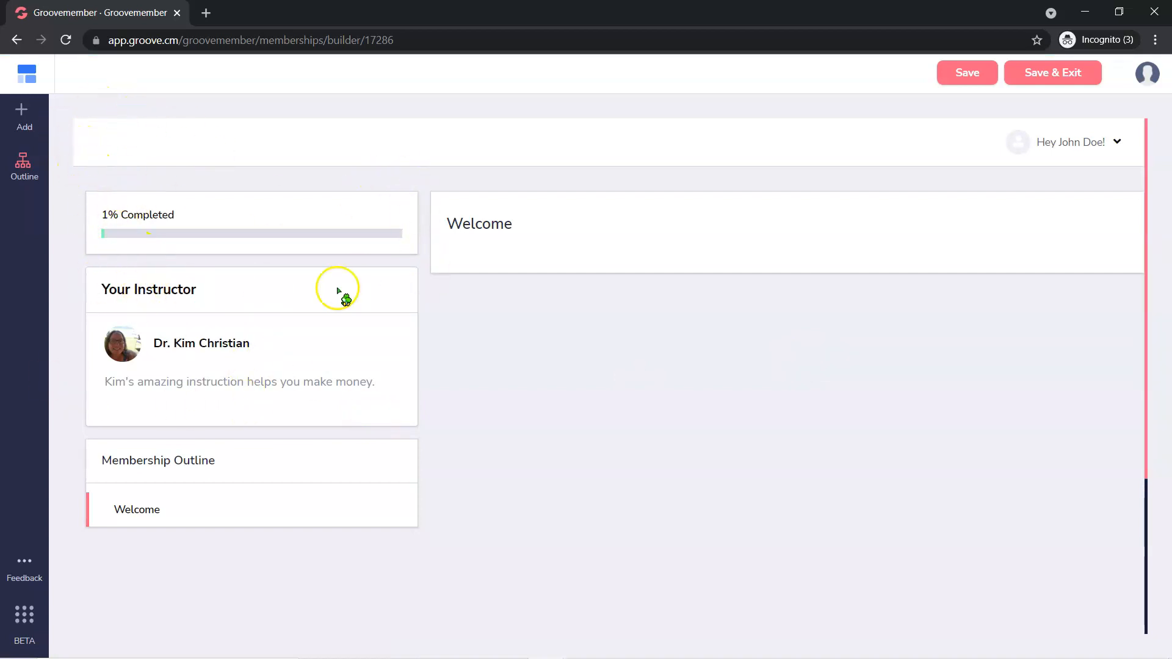
pyautogui.click(587, 234)
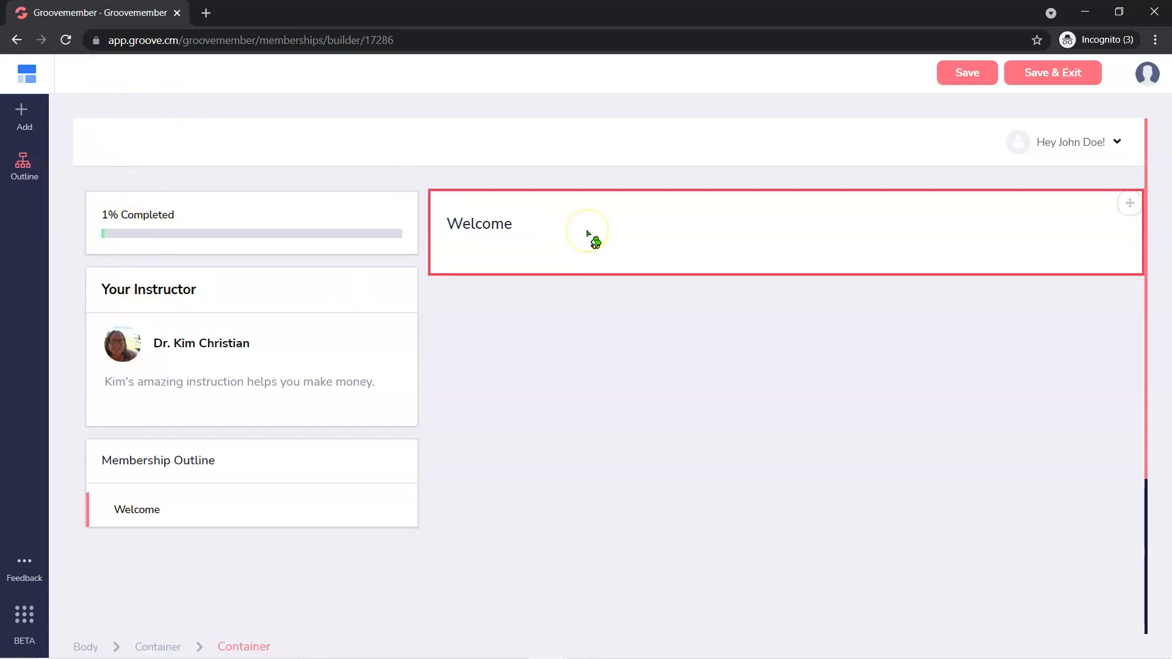
# Add a category named "Creating Your Account" to the membership outline
pyautogui.click(23, 166)
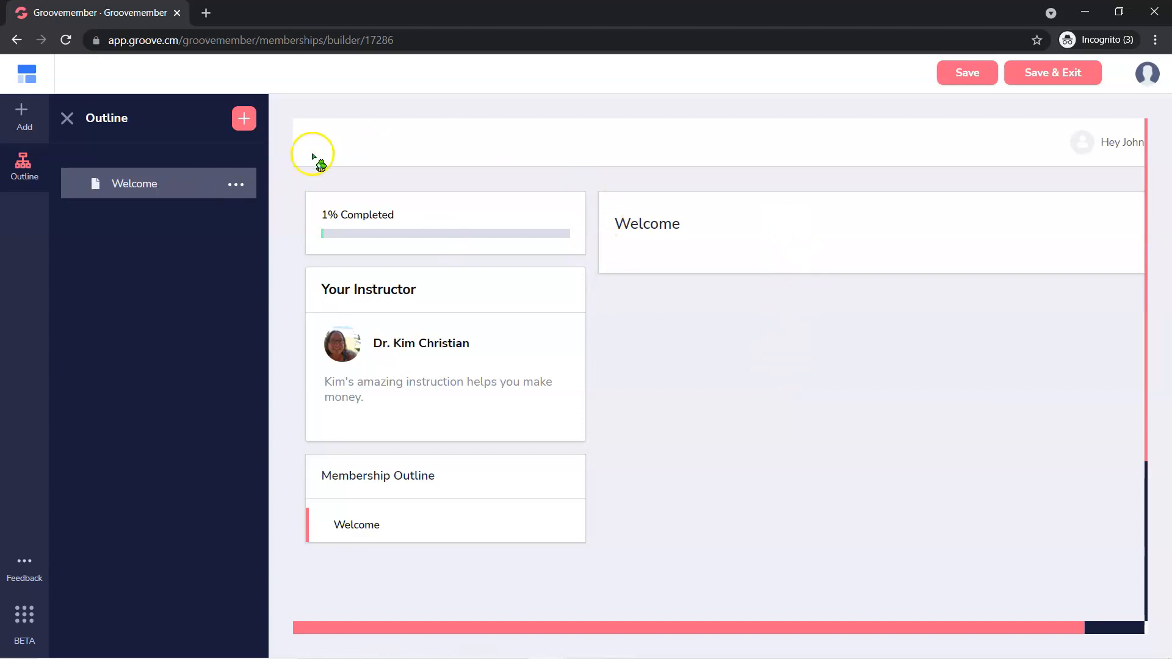
pyautogui.click(244, 118)
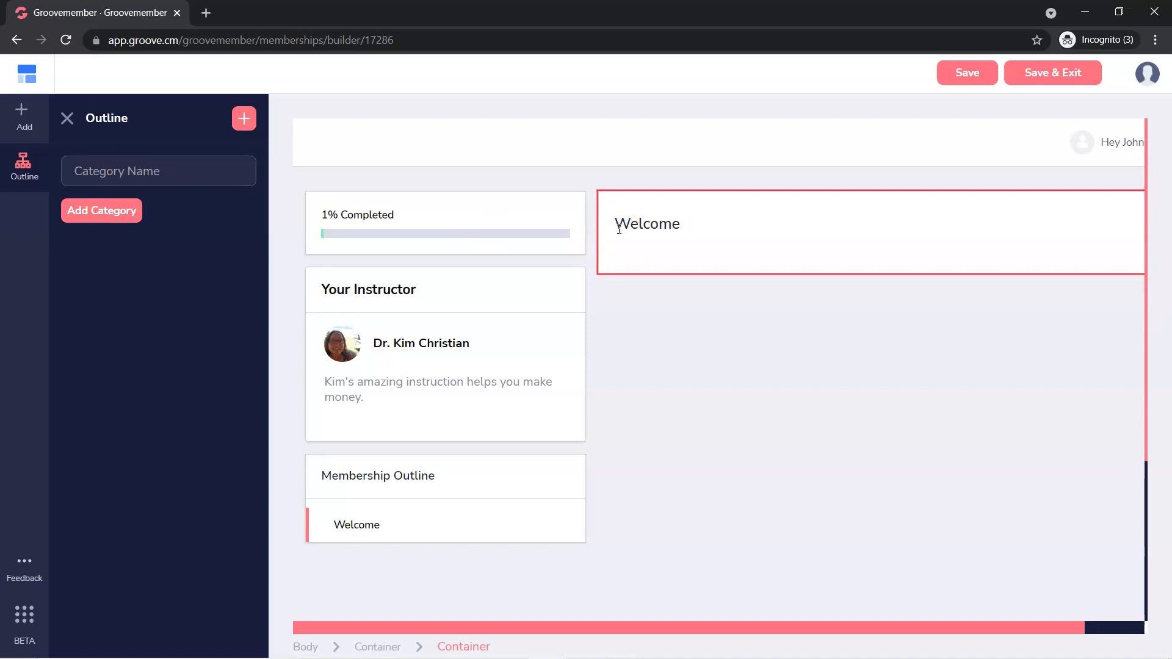
pyautogui.click(158, 173)
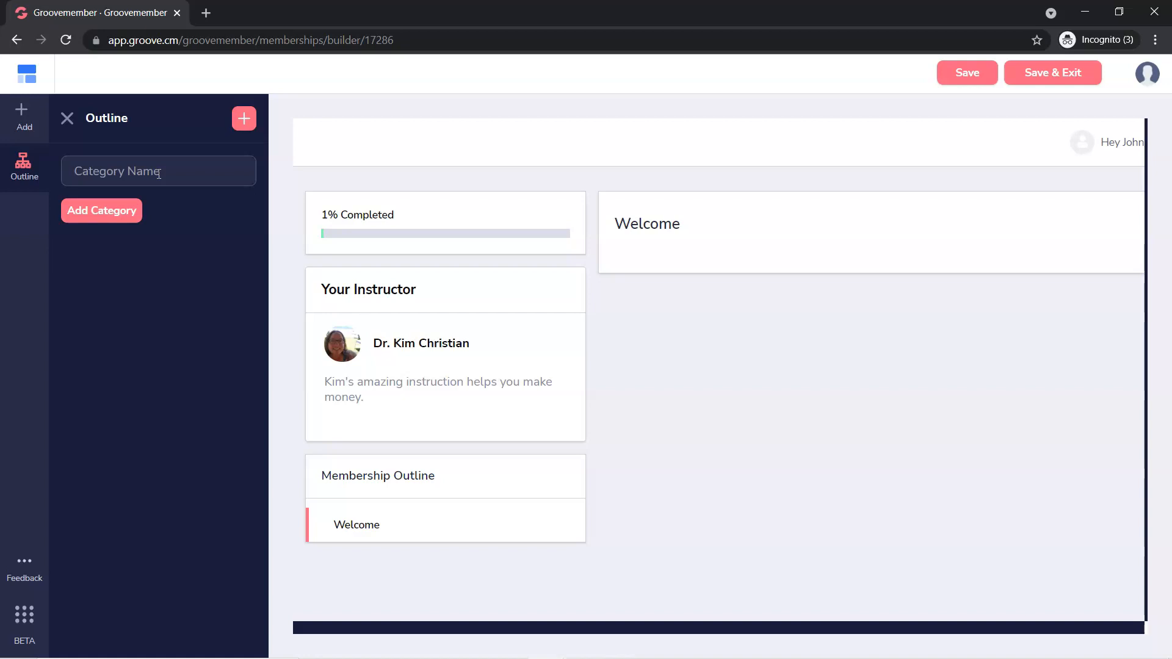
pyautogui.write('Creating Your Account')
pyautogui.click(103, 212)
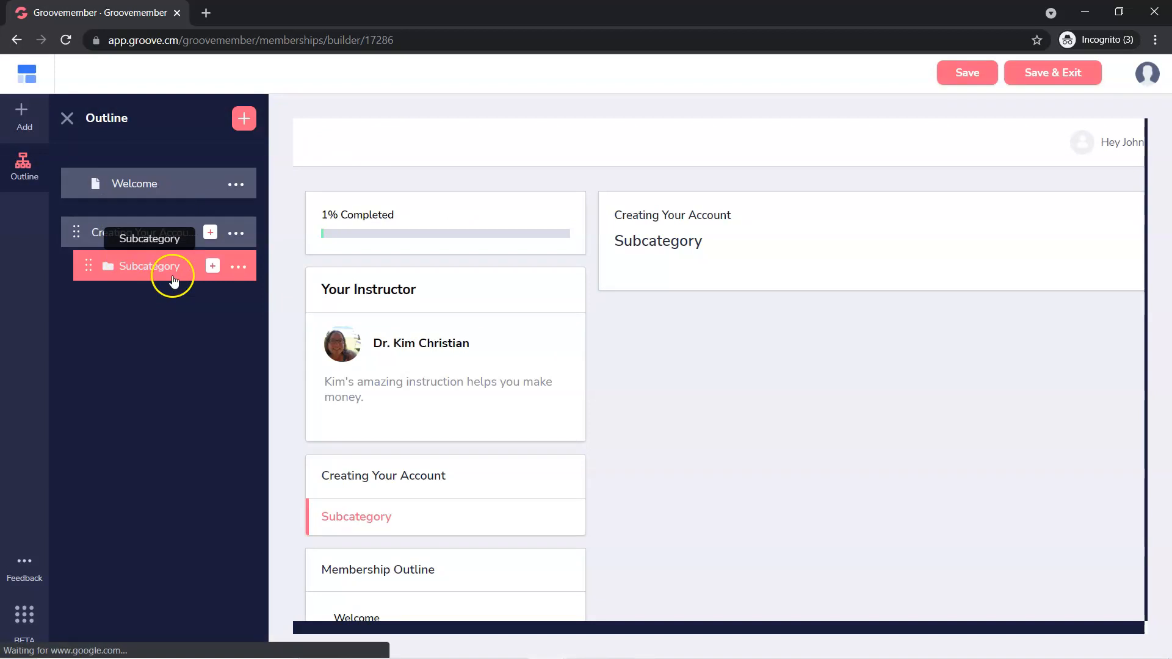
# Rename the default subcategory under "Creating Your Account" to "Creating Your Business Account"
pyautogui.click(238, 266)
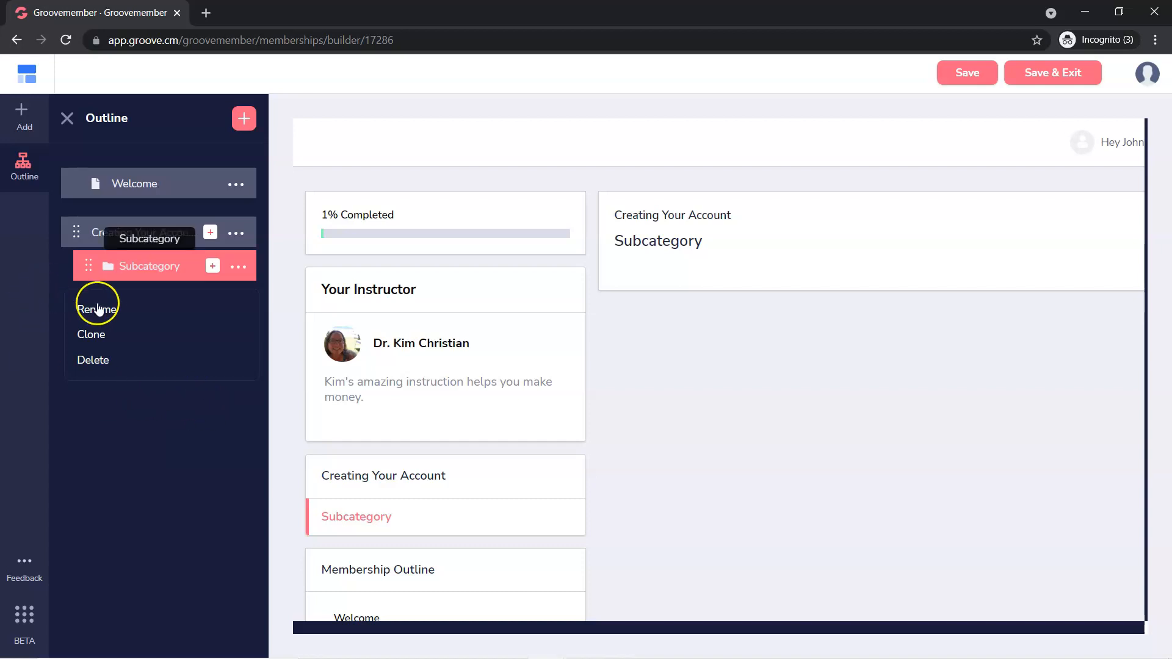
pyautogui.click(147, 462)
pyautogui.click(238, 267)
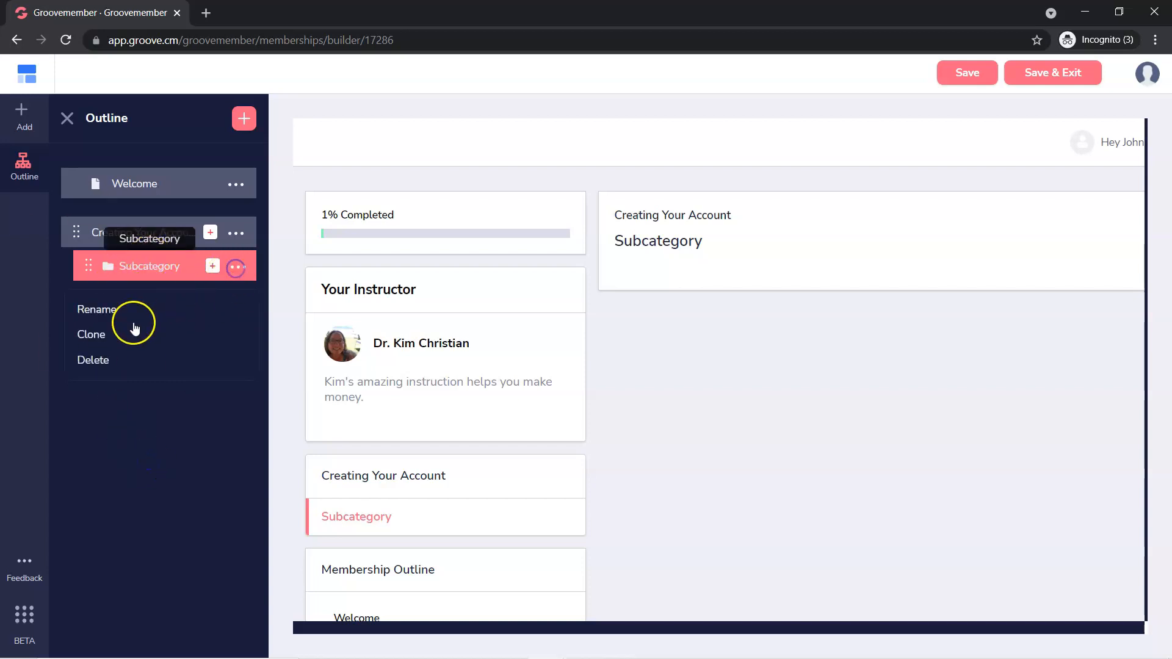
pyautogui.click(116, 310)
pyautogui.moveTo(149, 169); pyautogui.dragTo(58, 166)
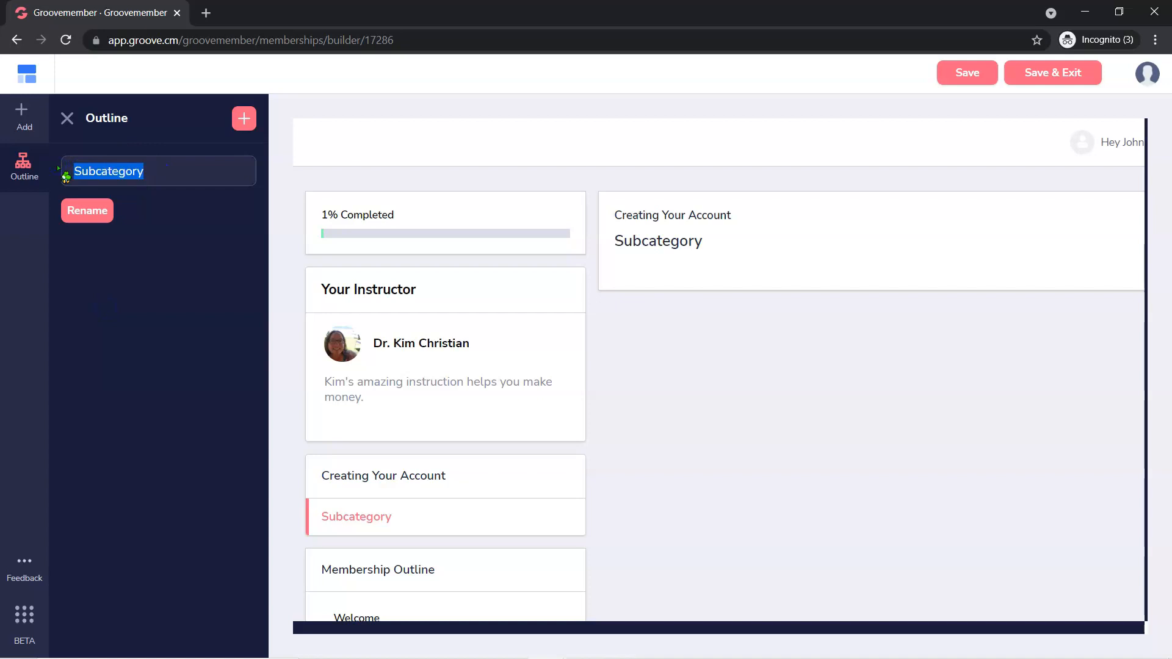
pyautogui.write('Creating Y')
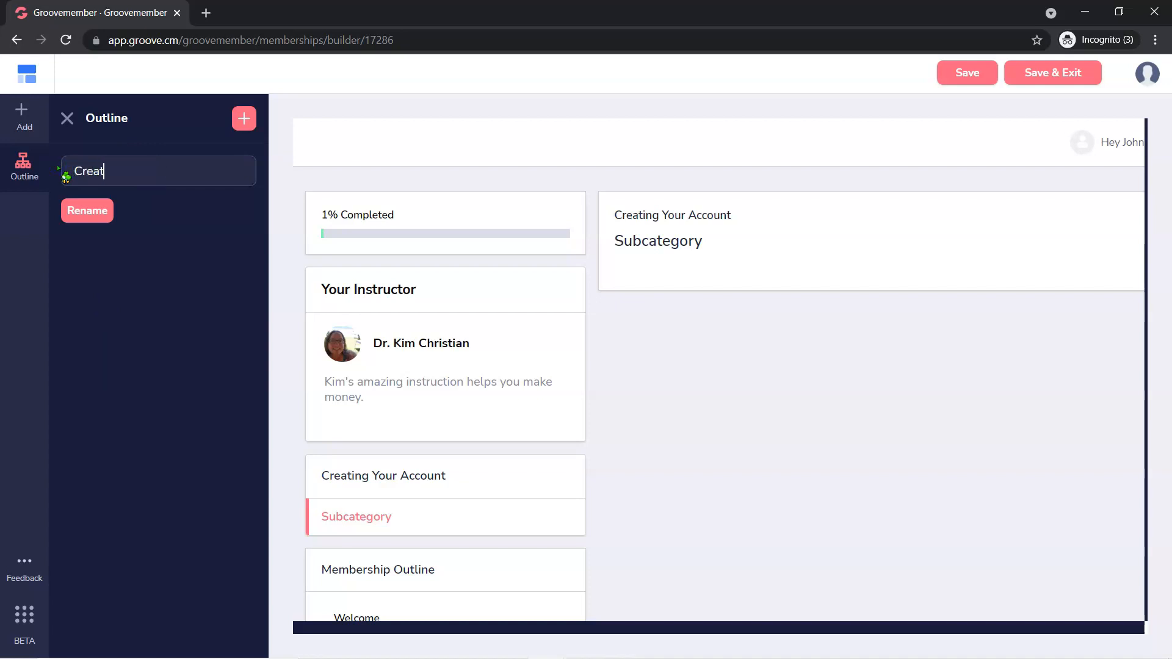
pyautogui.write('our Business Account')
pyautogui.click(104, 212)
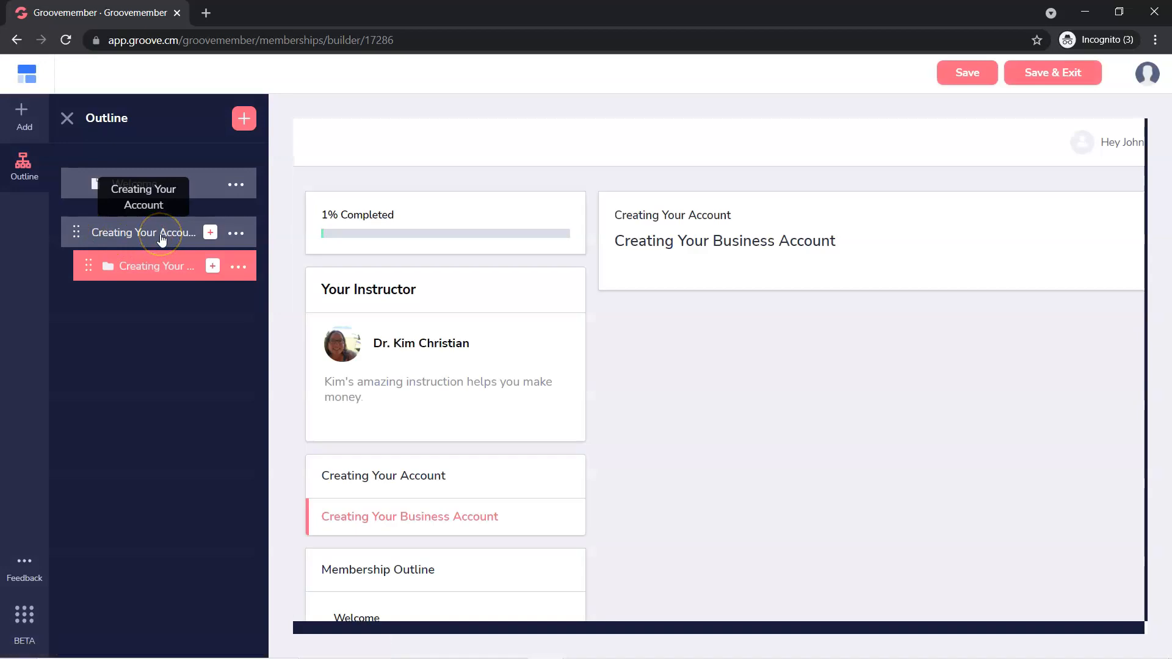
# Add a subcategory named "Getting Followers" to the "Creating Your Account" category
pyautogui.click(162, 238)
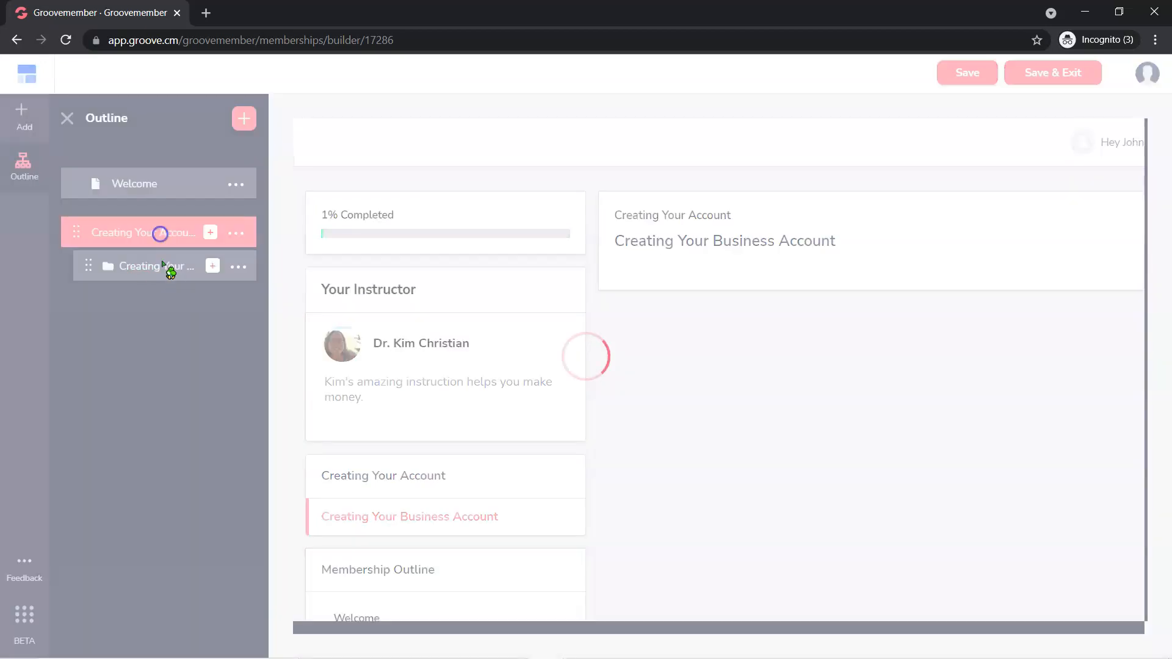
pyautogui.click(168, 266)
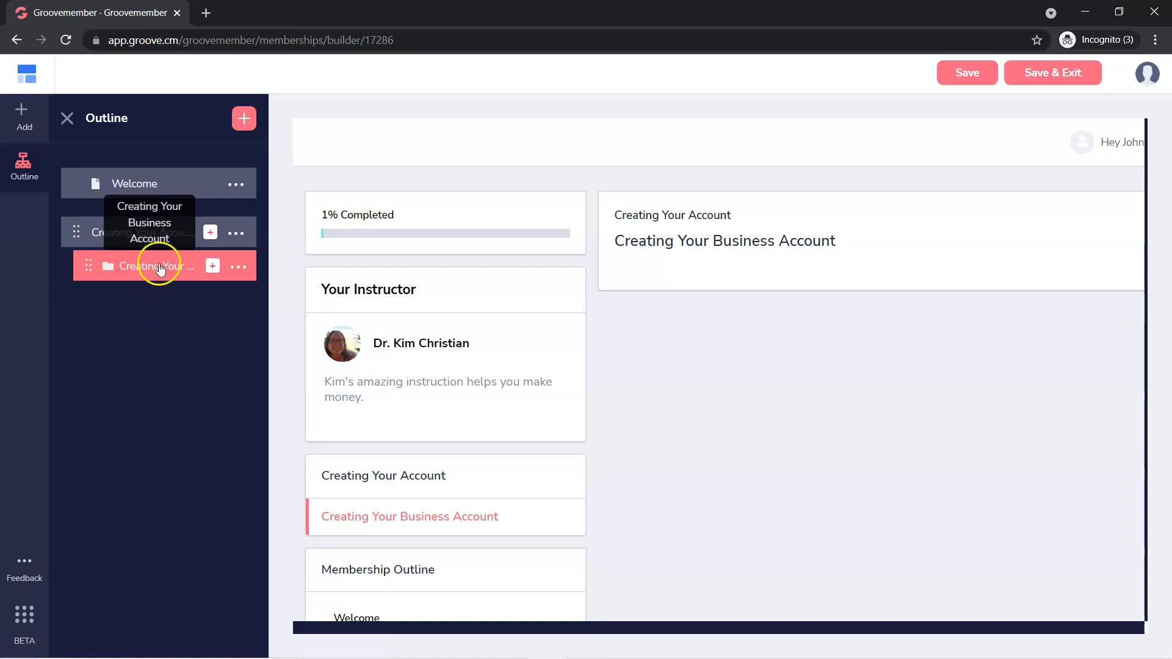
pyautogui.click(211, 234)
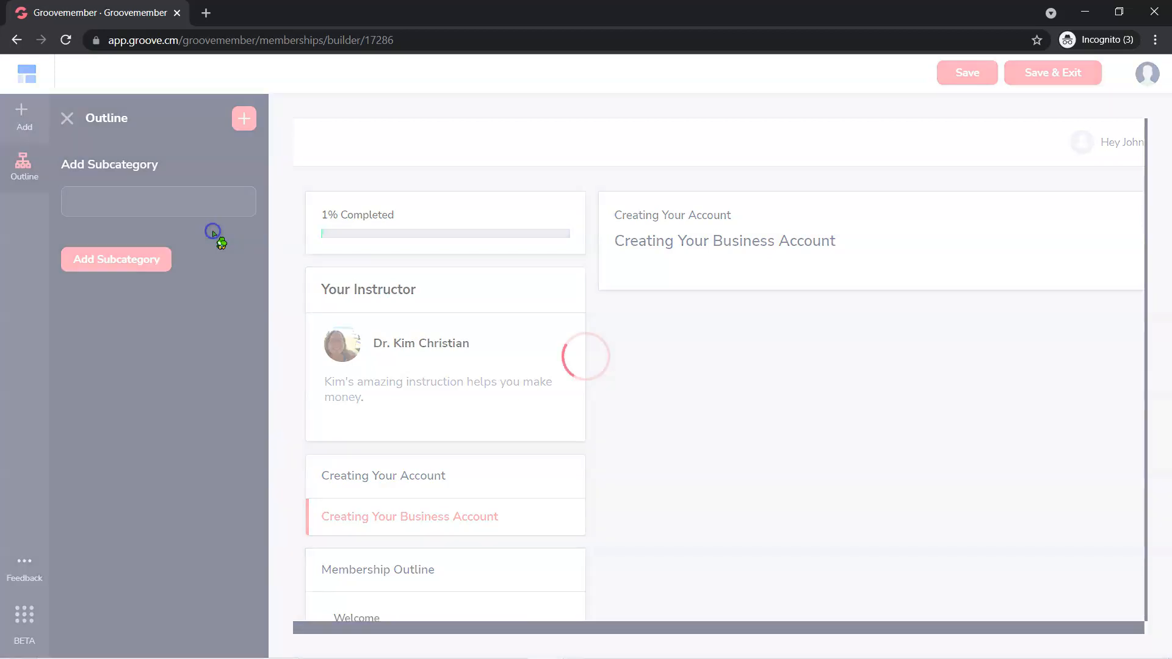
pyautogui.click(124, 207)
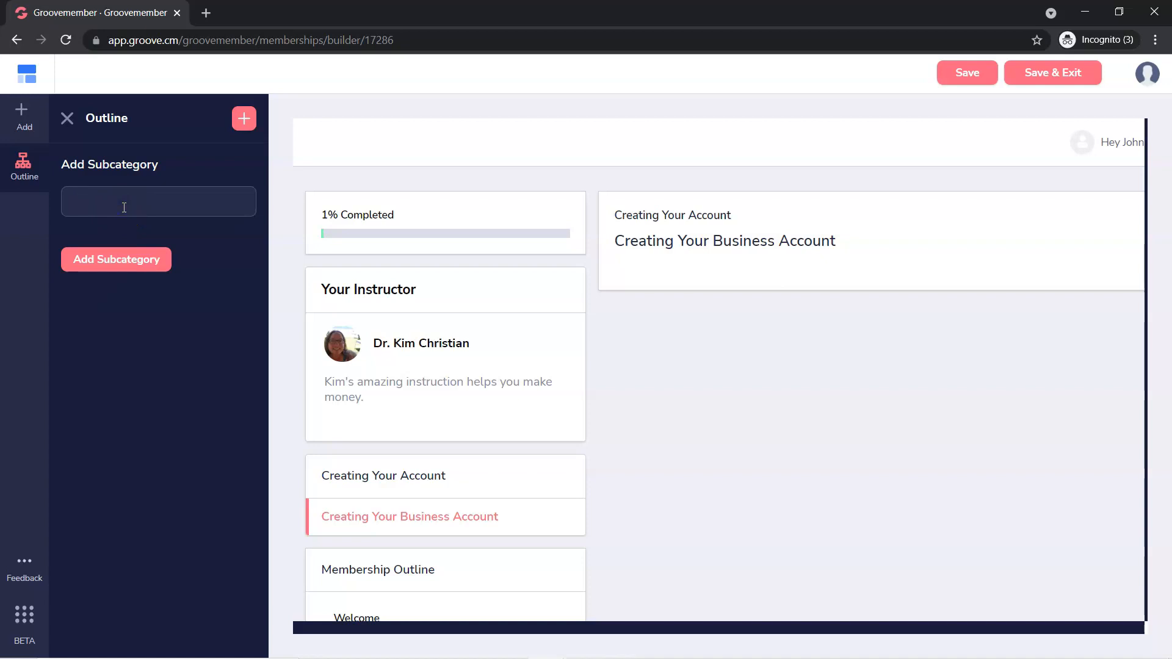
pyautogui.write('Getting Followers')
pyautogui.click(137, 257)
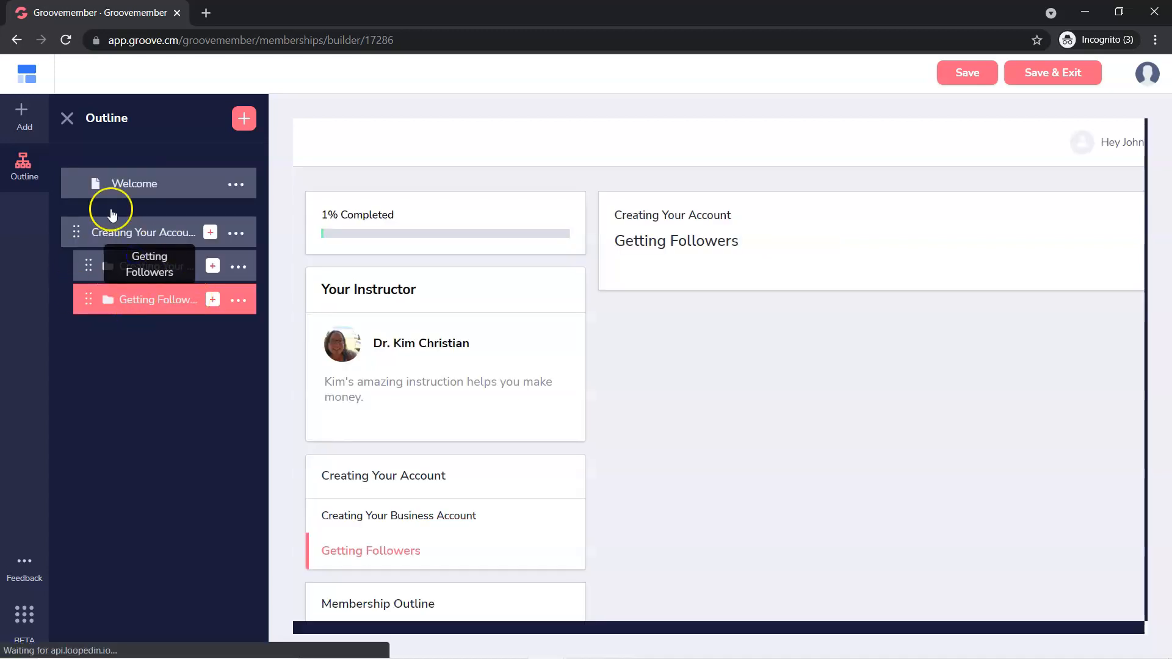
# Add a category named "How To Create Pins" to the membership outline
pyautogui.click(242, 120)
pyautogui.click(121, 178)
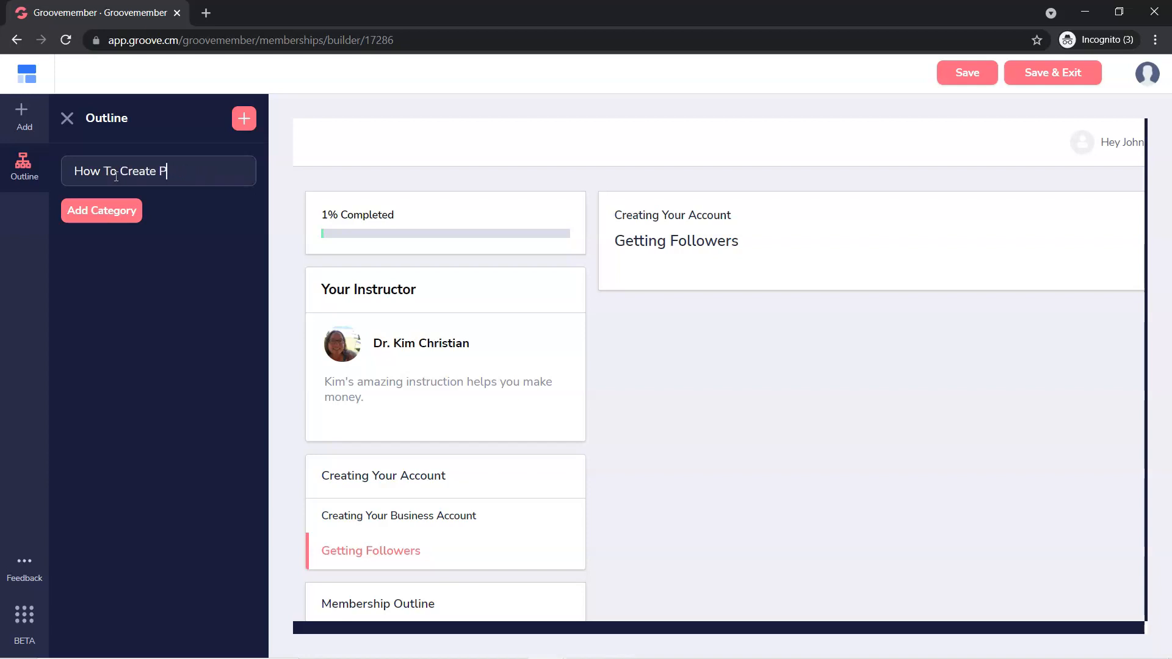
pyautogui.click(101, 210)
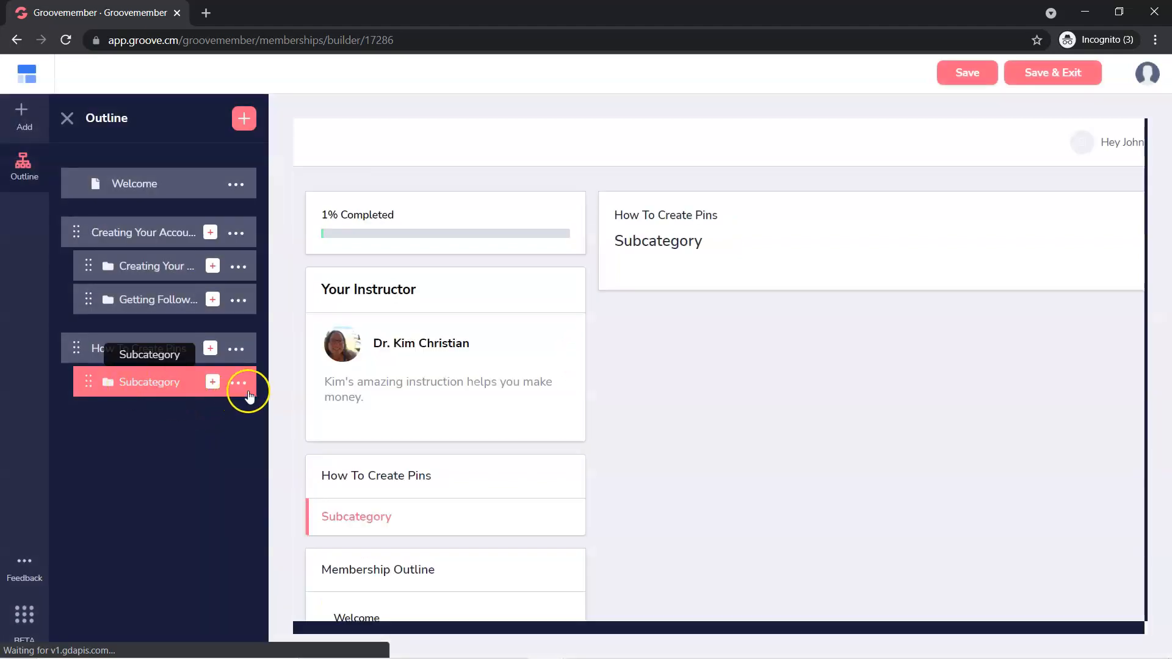
# Rename the default subcategory under "How To Create Pins" to "Standard Pins (Pictures)"
pyautogui.click(248, 393)
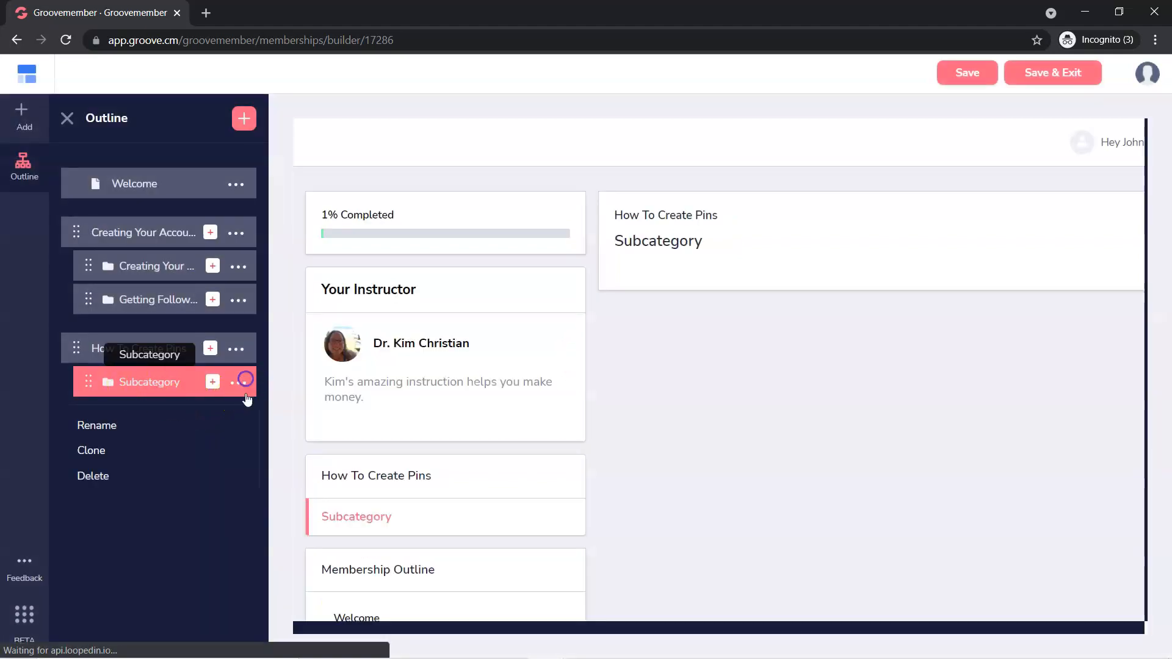
pyautogui.click(114, 427)
pyautogui.doubleClick(145, 172)
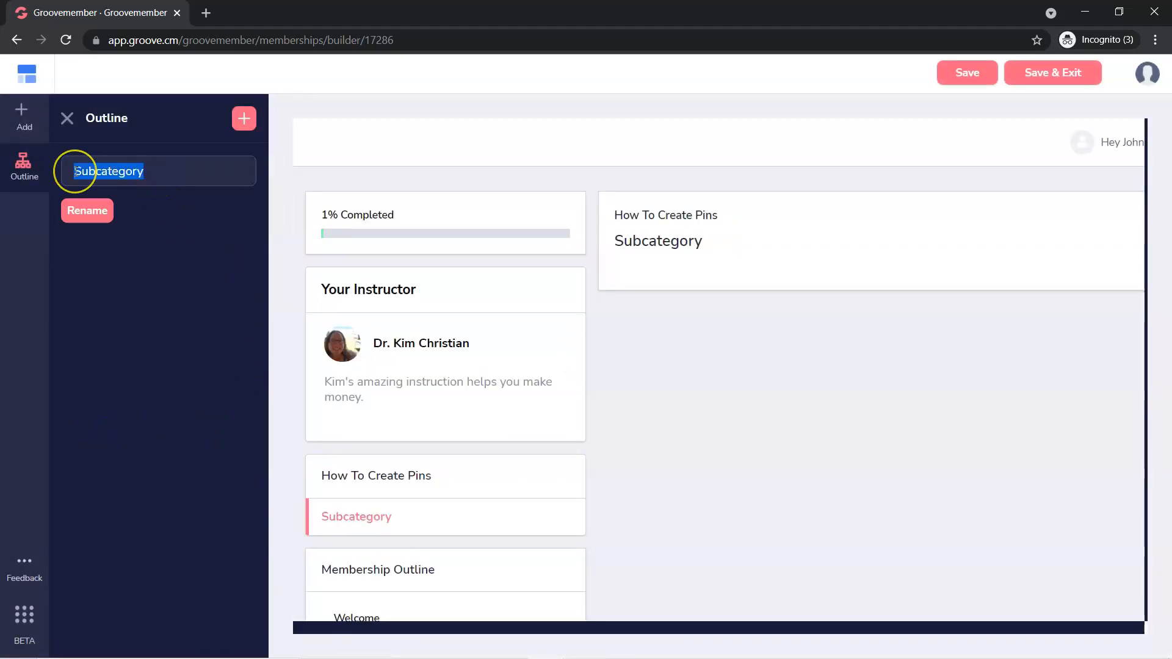
pyautogui.write('S')
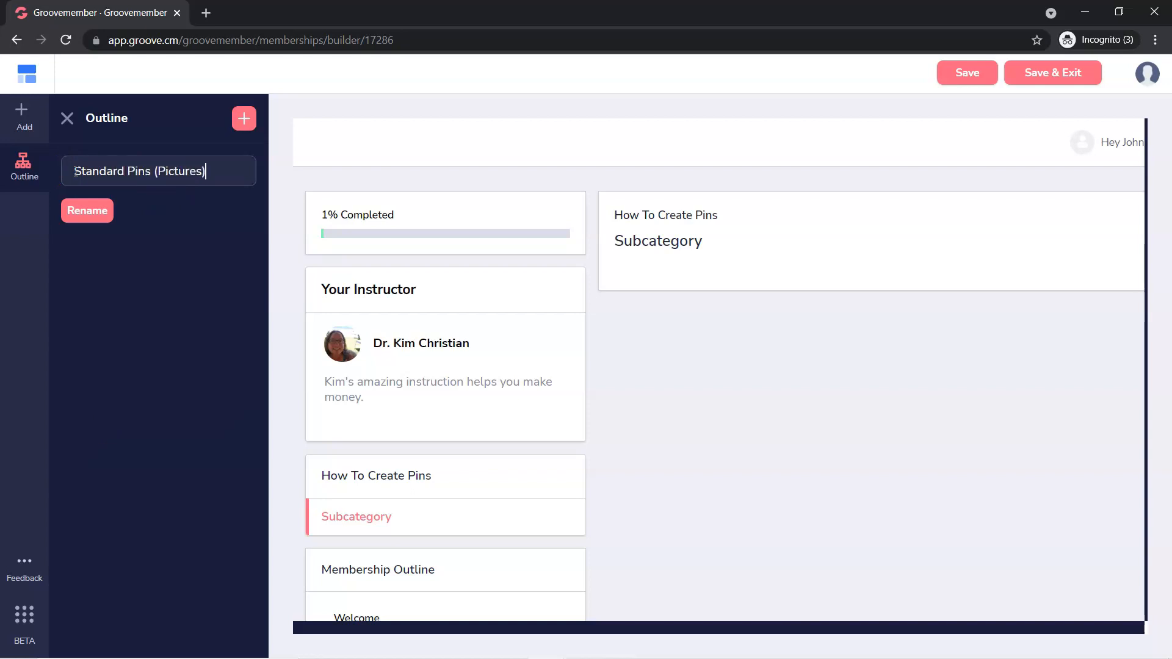
pyautogui.write('tandard Pins (Pictures)')
pyautogui.click(87, 210)
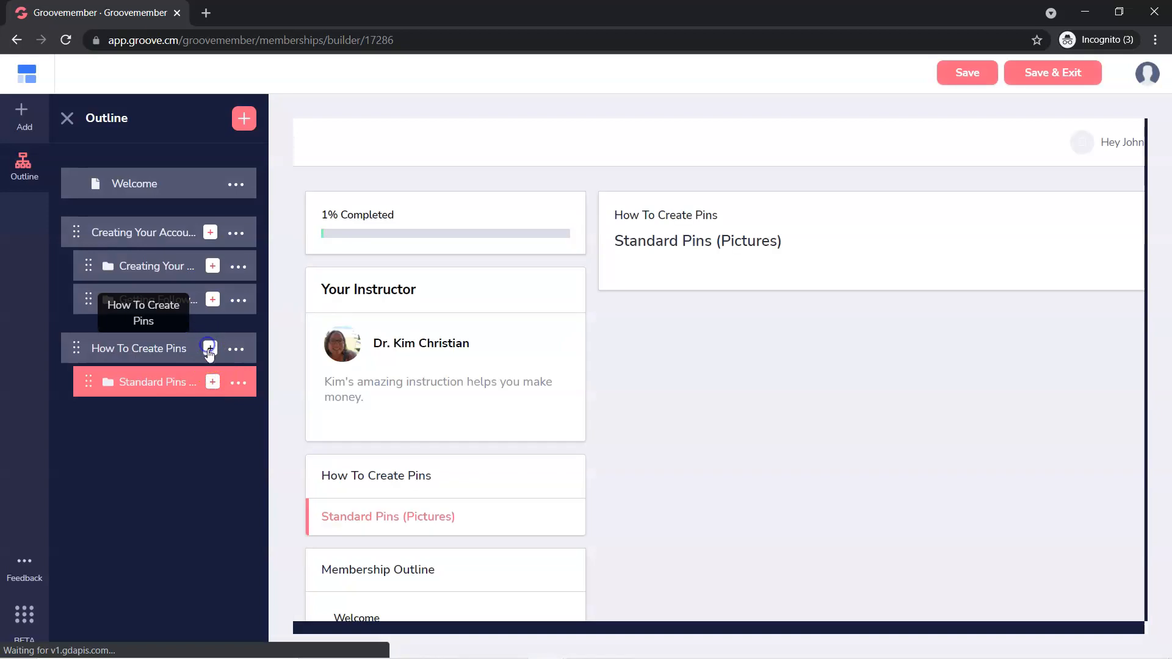
# Add the subcategories "Idea Pins (formerly Story Pins)" and "Video Pins" to the "How To Create Pins" category
pyautogui.click(209, 350)
pyautogui.click(125, 209)
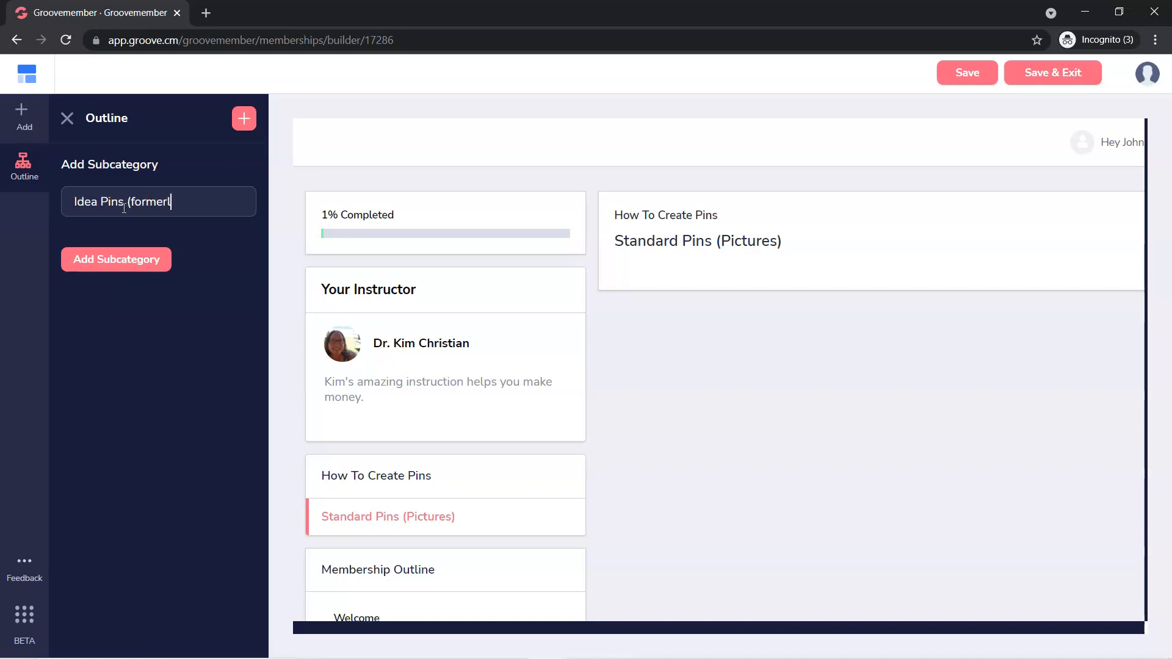
pyautogui.click(131, 264)
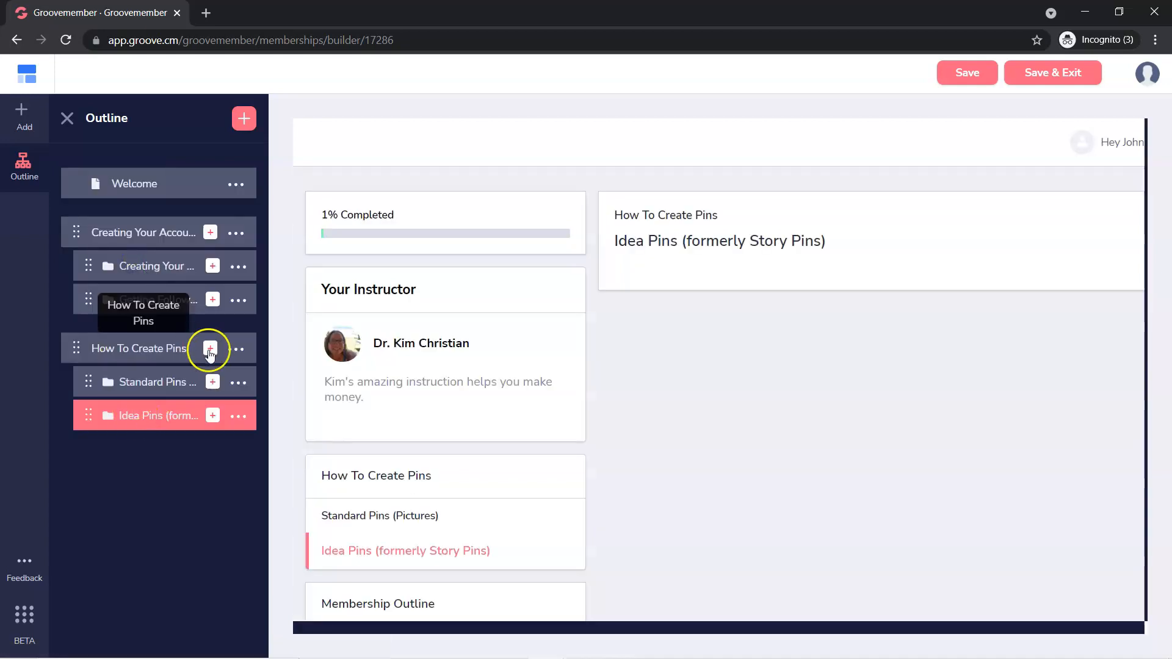
pyautogui.click(210, 350)
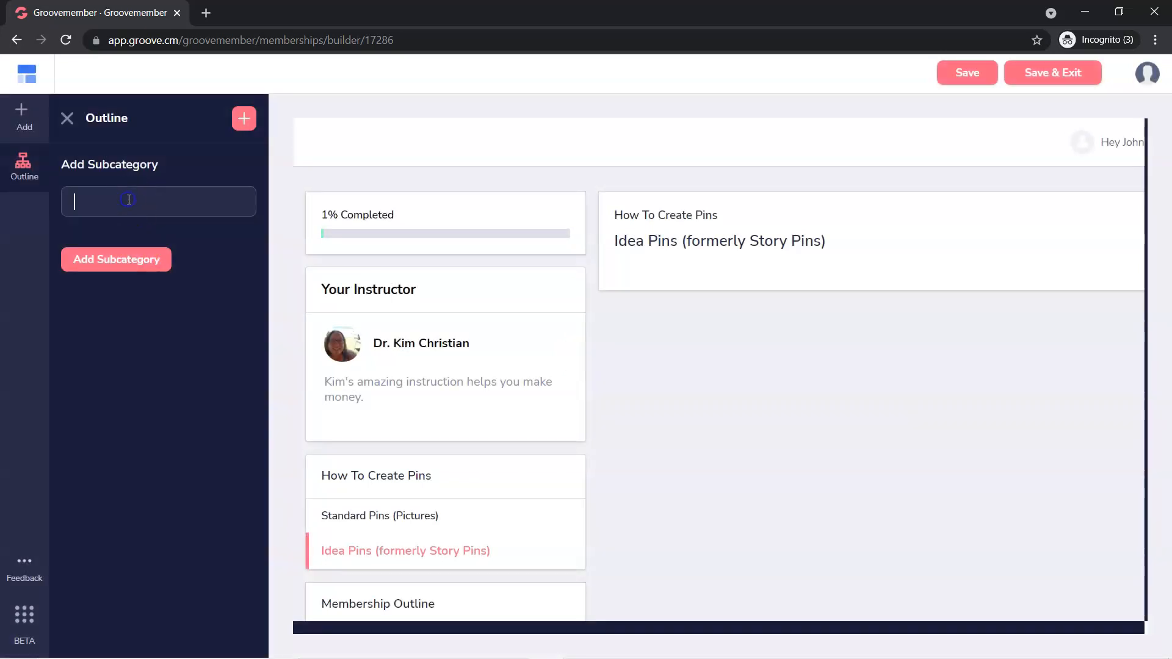
pyautogui.click(84, 262)
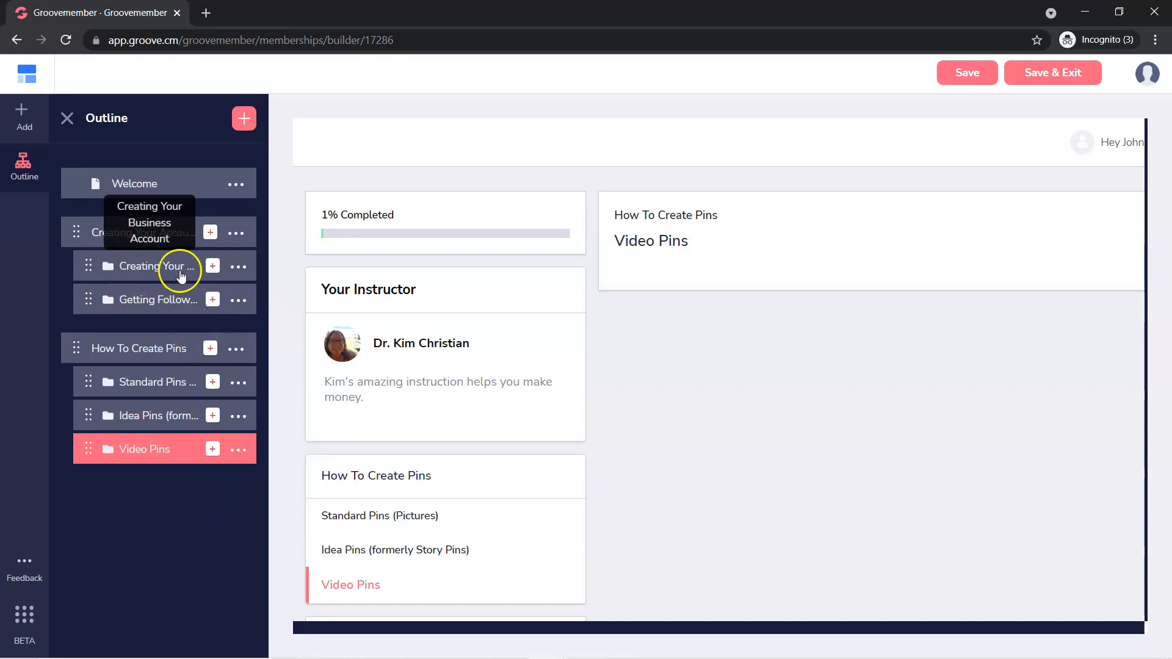
# Add a post named "Why A Business Account" with the Video with Text template to the "Creating Your Business Account" subcategory
pyautogui.click(214, 268)
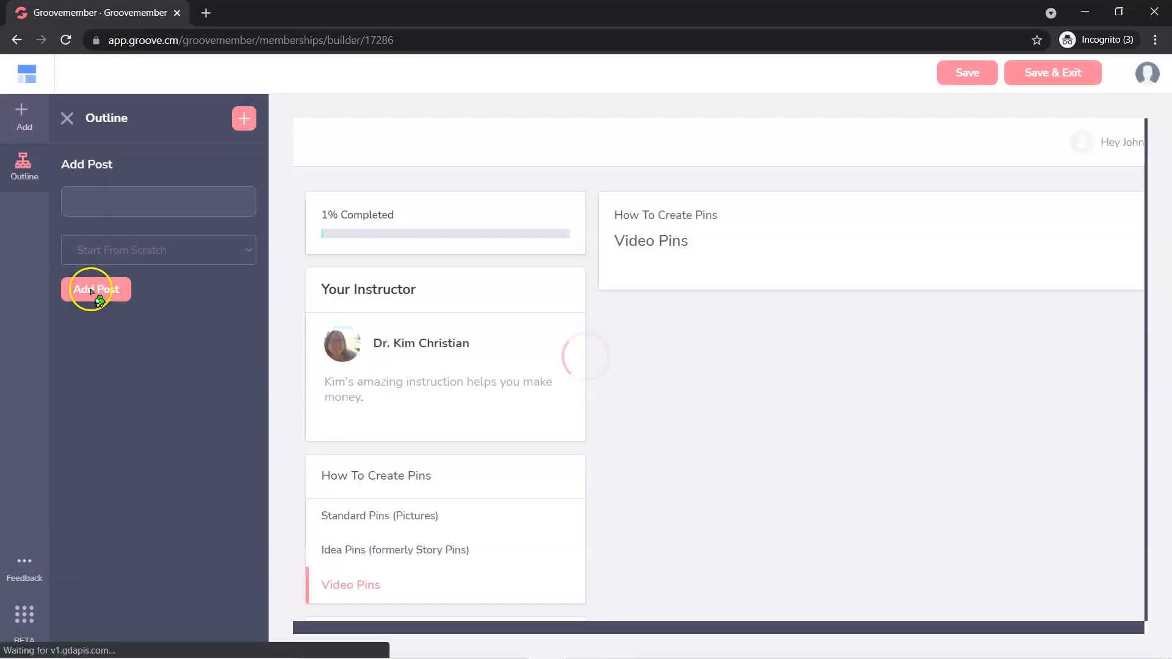
pyautogui.click(114, 208)
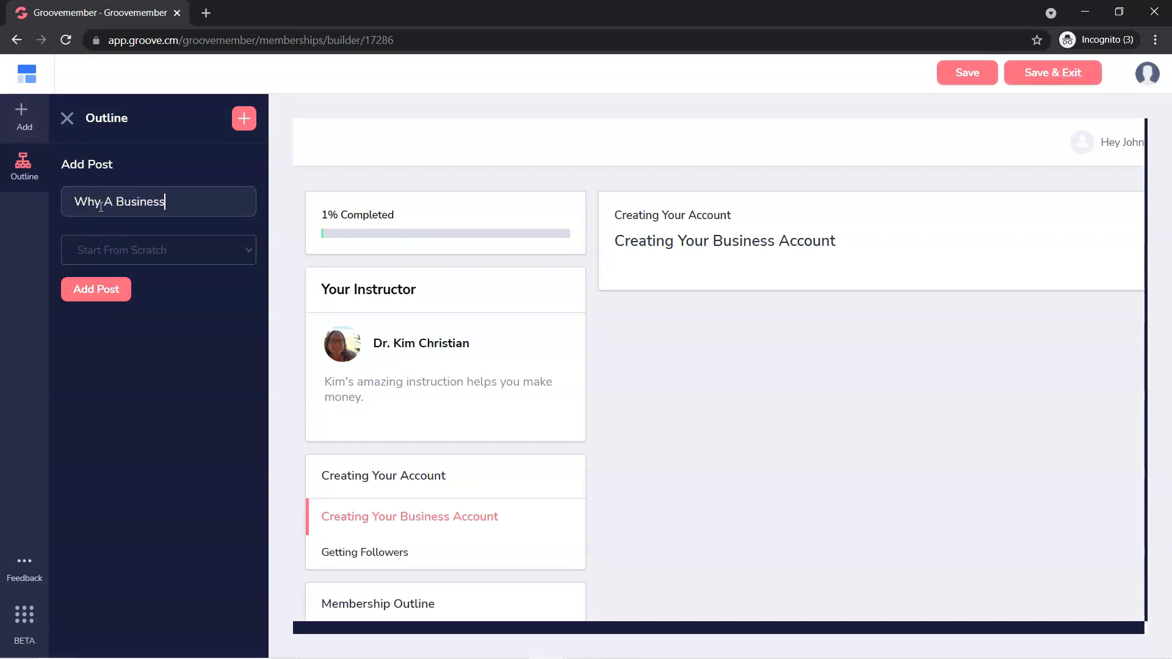
pyautogui.click(98, 244)
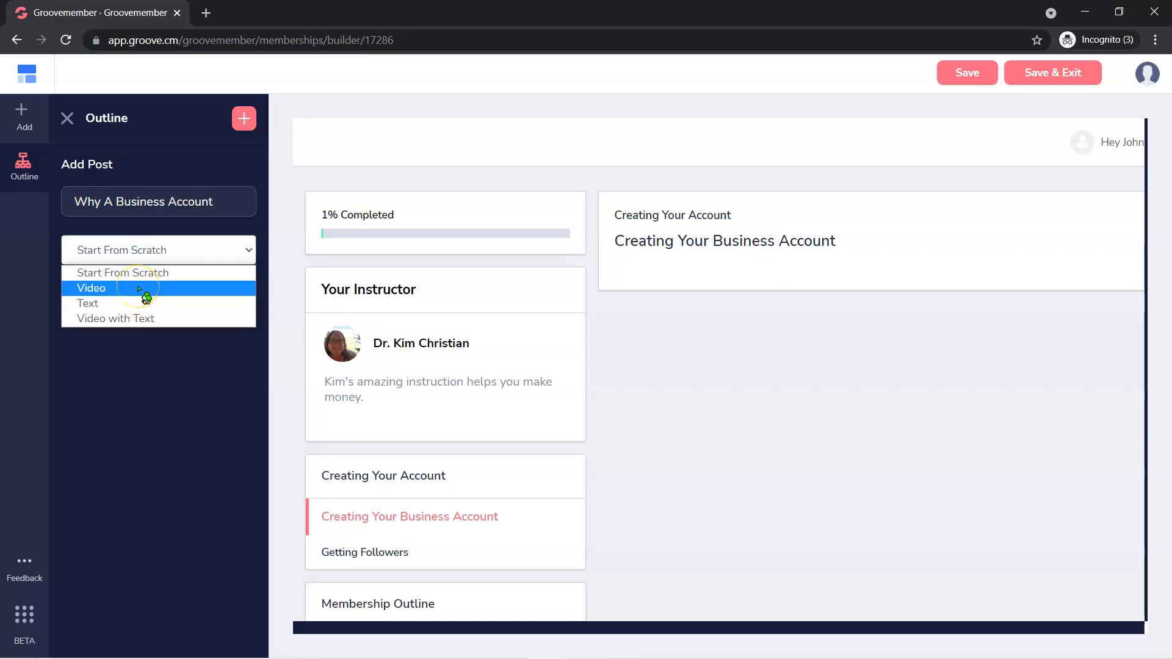
pyautogui.click(156, 318)
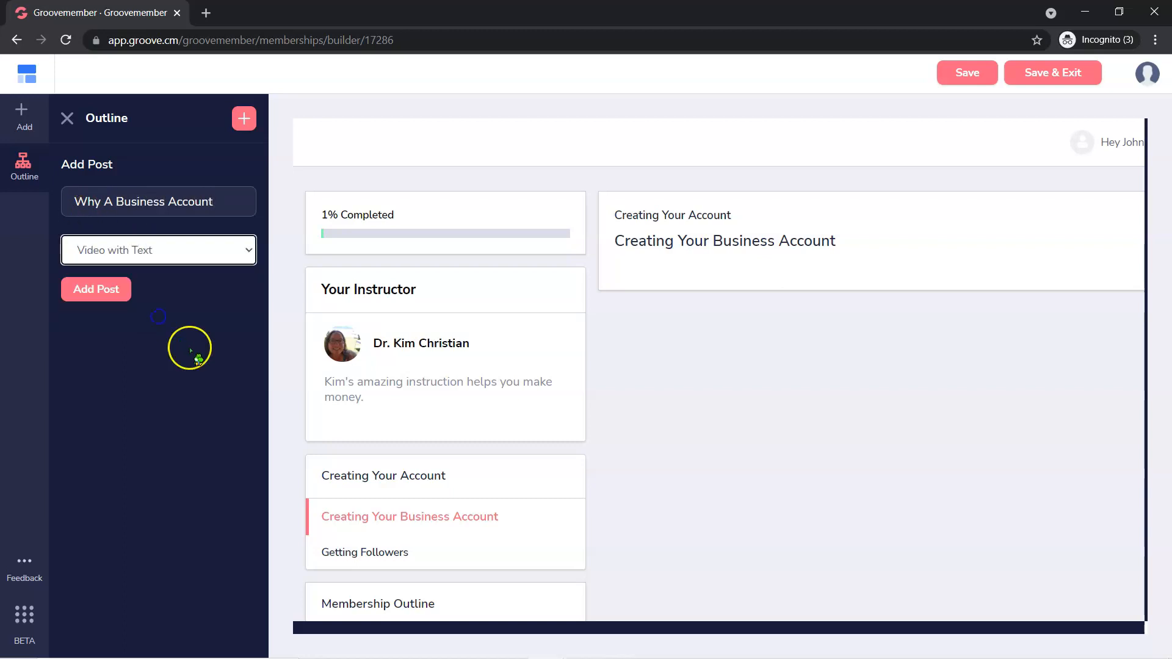
pyautogui.click(104, 293)
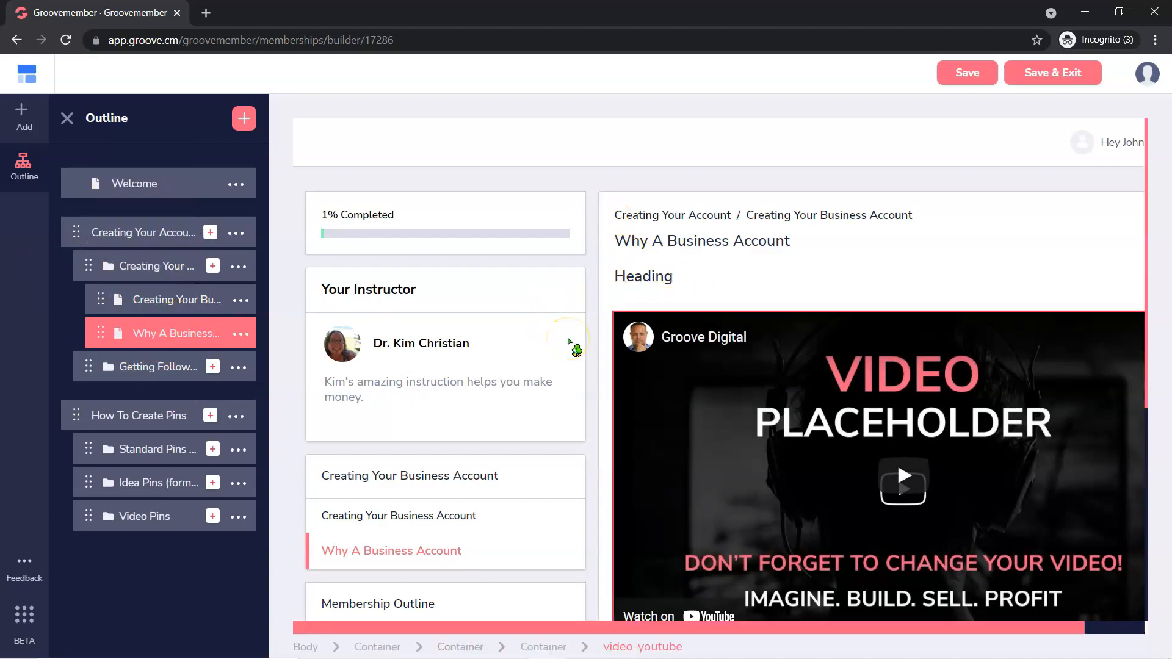
# Save the membership and reload the builder page
pyautogui.click(116, 232)
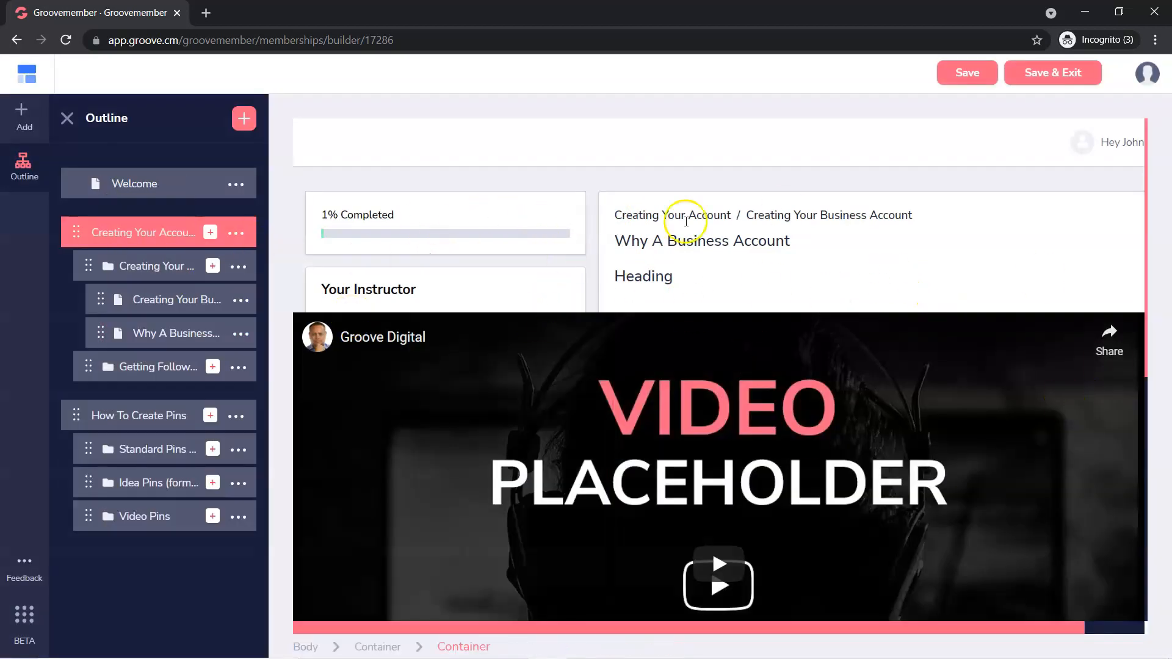
pyautogui.click(967, 74)
pyautogui.click(66, 41)
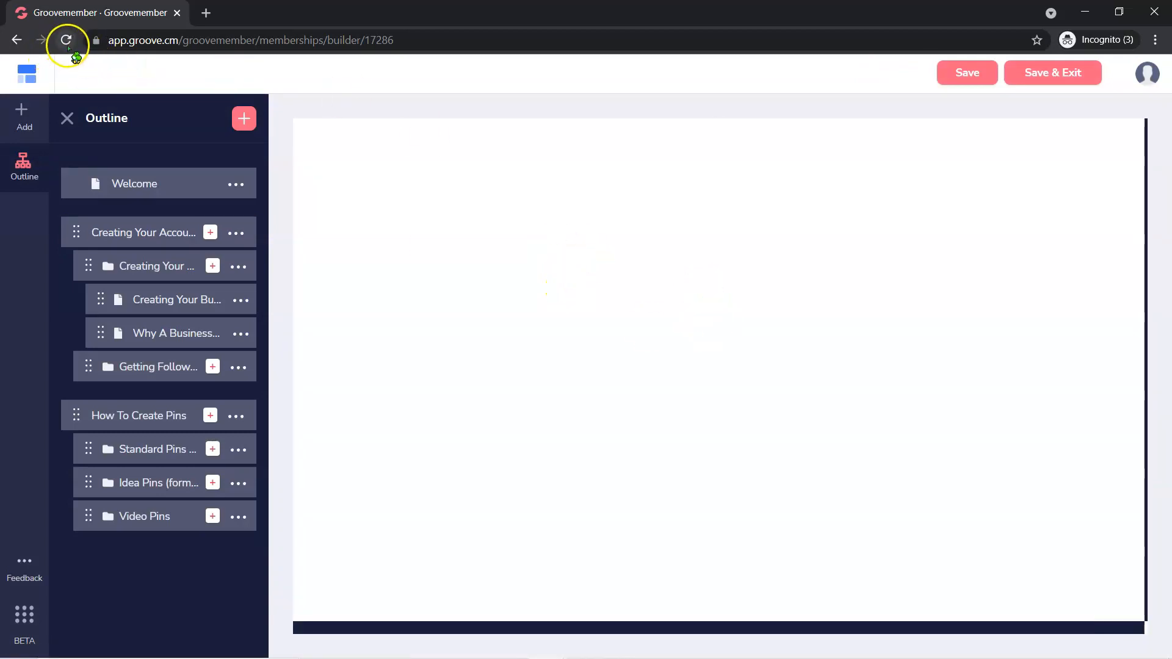
pyautogui.click(121, 234)
pyautogui.click(148, 185)
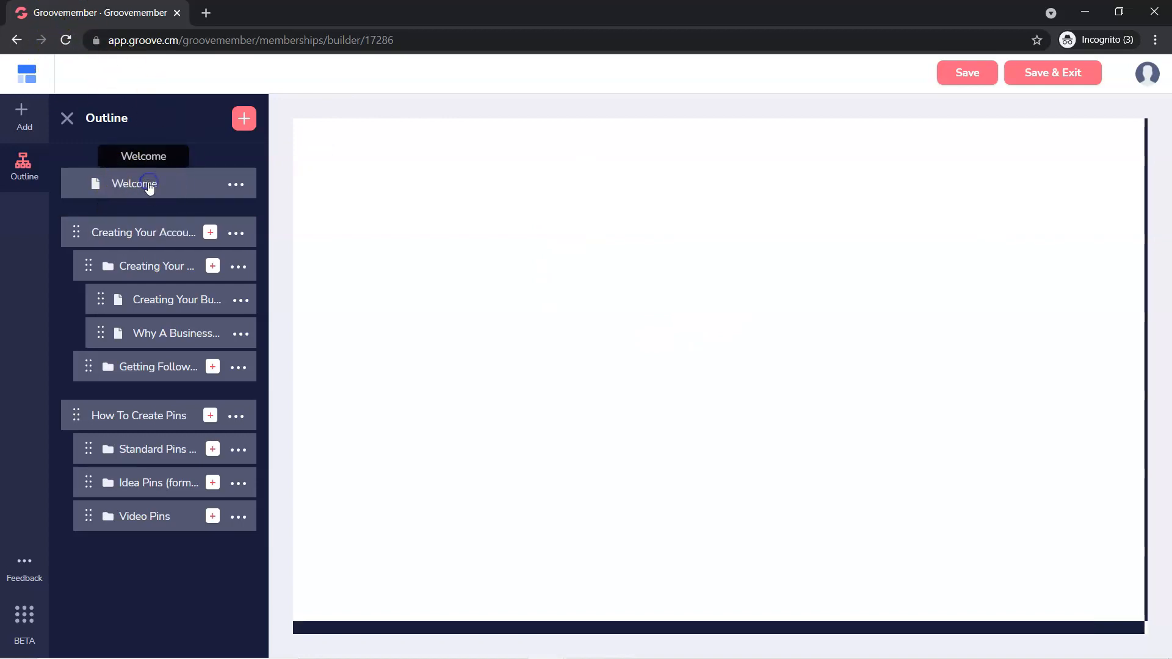
pyautogui.click(67, 40)
pyautogui.click(656, 123)
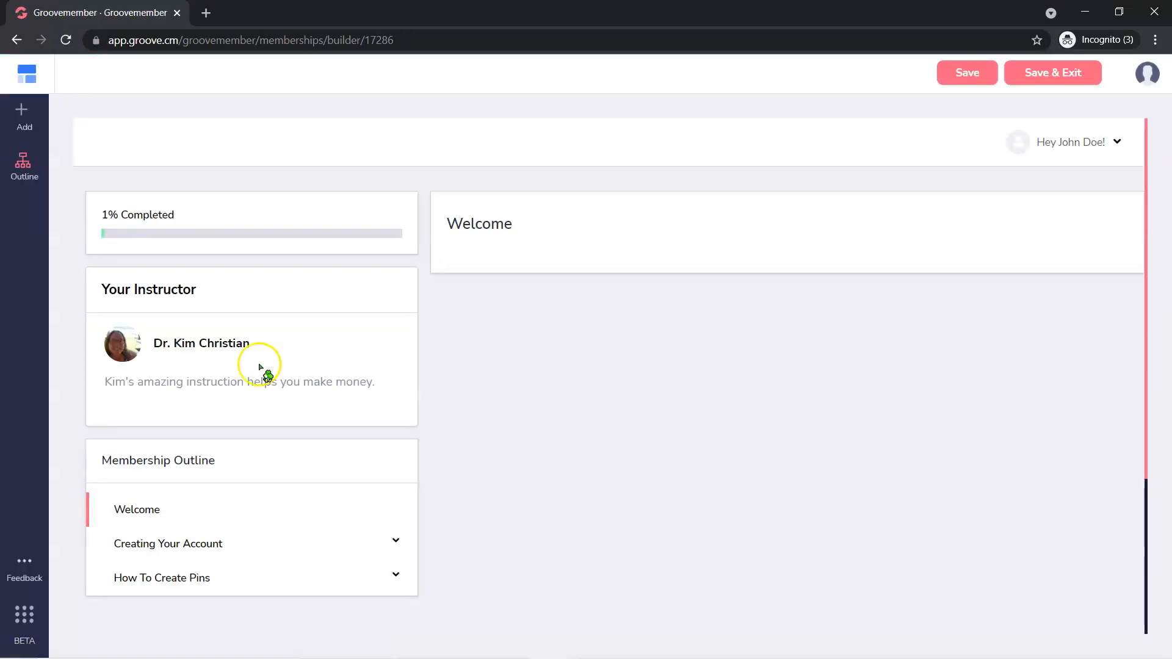
# Expand "Creating Your Account" in the page's membership outline and open the "Why A Business Account" post
pyautogui.click(152, 510)
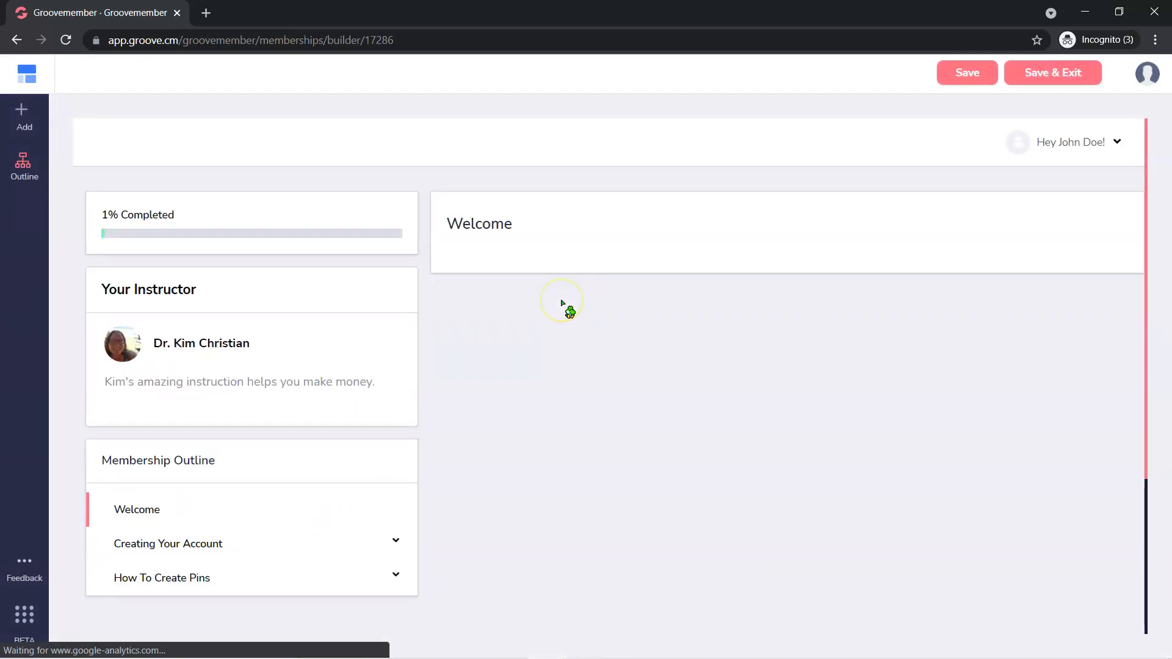
pyautogui.scroll(-2, 293, 475)
pyautogui.click(143, 441)
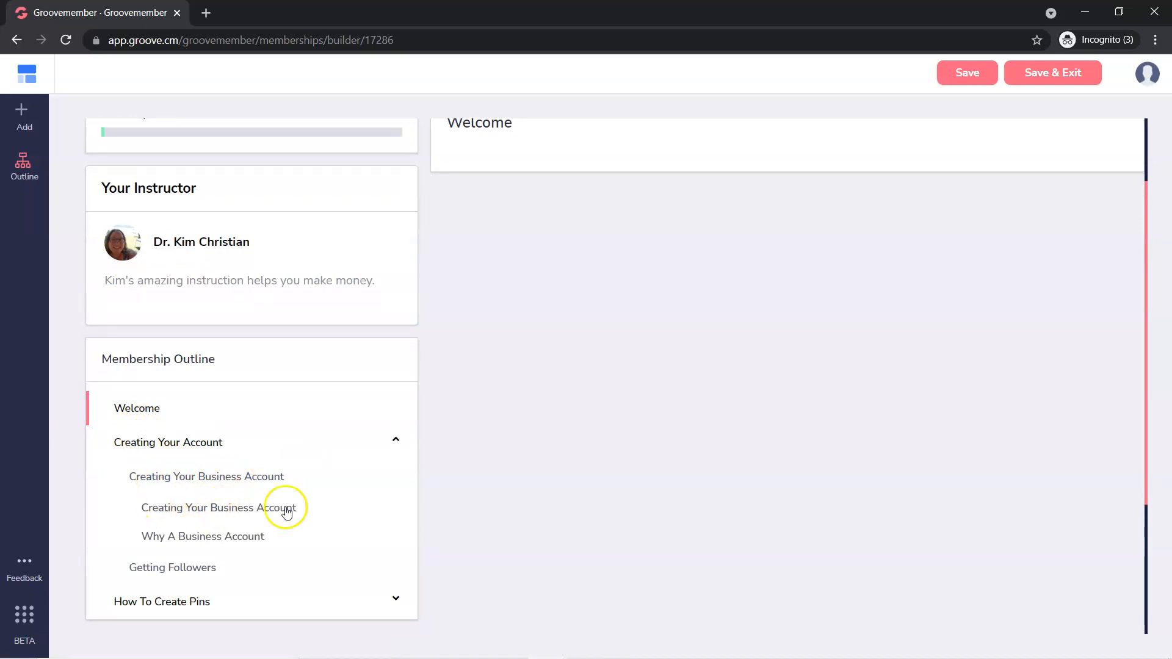
pyautogui.click(205, 536)
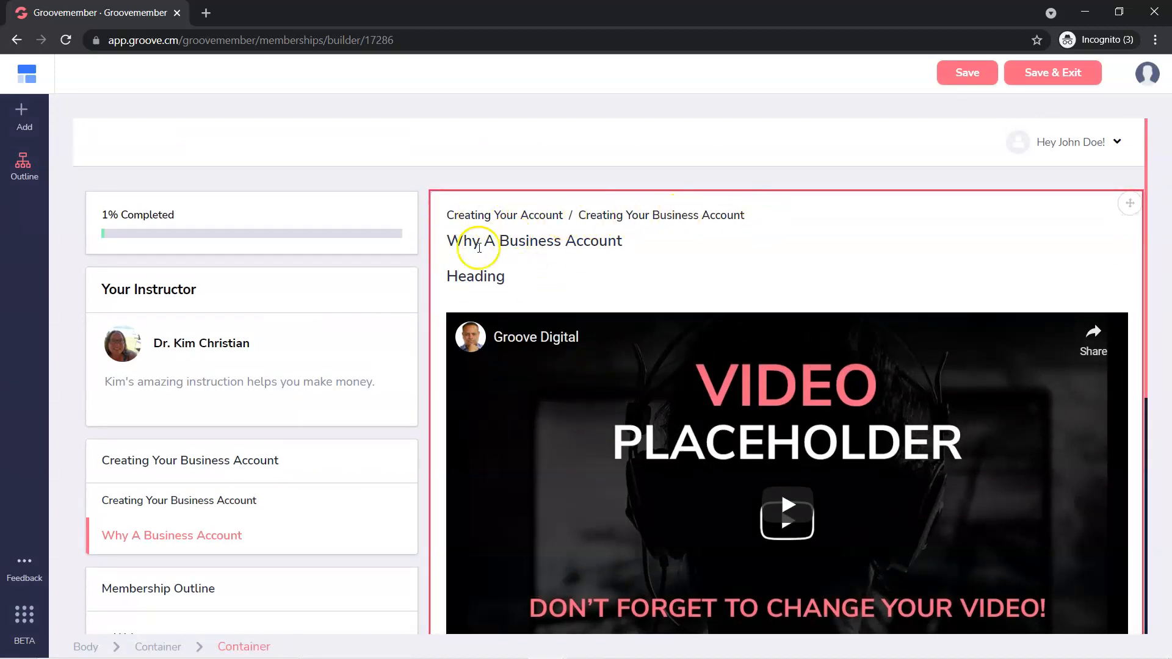
# Replace the post's placeholder heading with "Here's why you MUST have a business account."
pyautogui.click(498, 271)
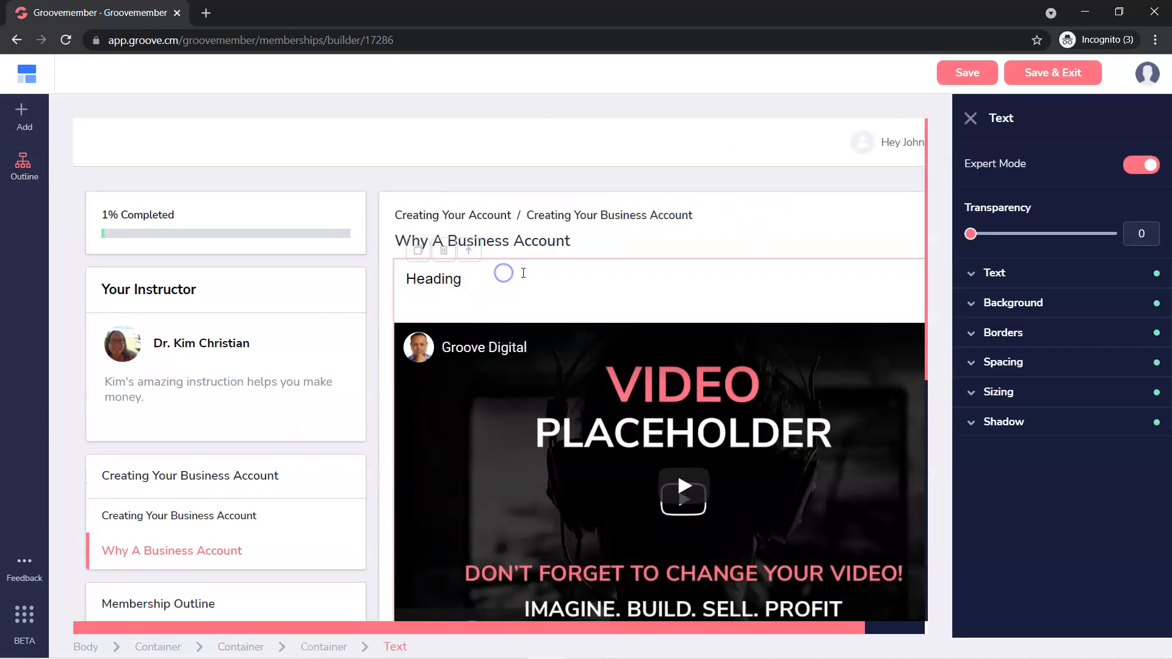
pyautogui.moveTo(462, 278); pyautogui.dragTo(401, 279)
pyautogui.write('He')
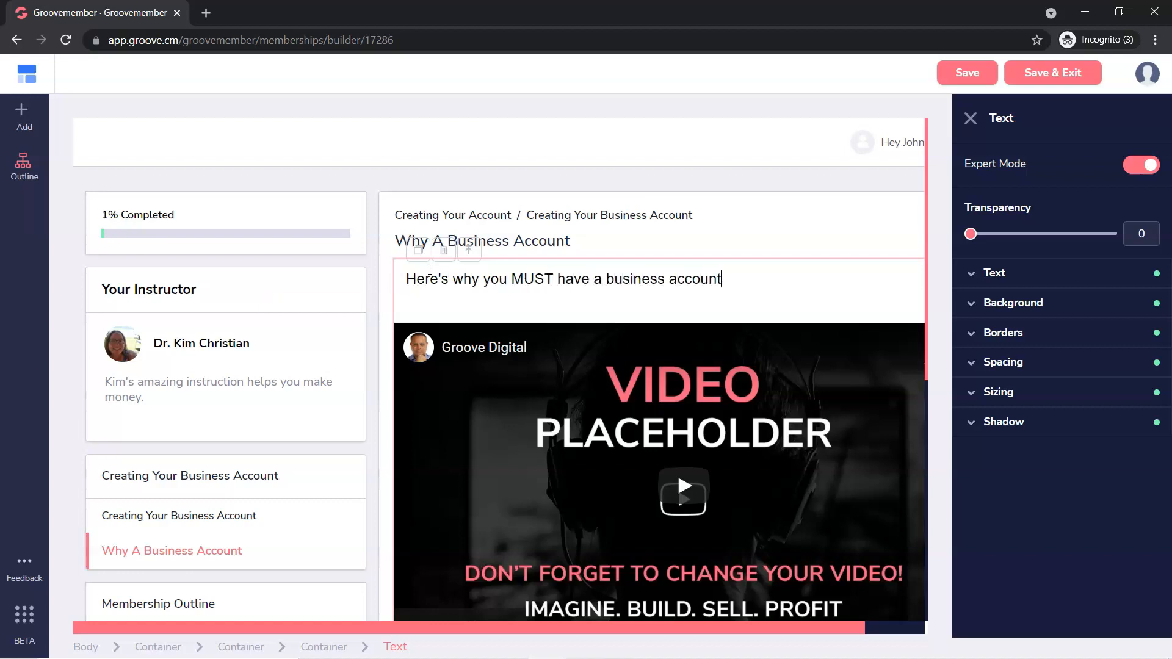
# Examine the post's layout, including its heading, the placeholder video and the text paragraph beneath it
pyautogui.scroll(-1, 513, 344)
pyautogui.click(879, 376)
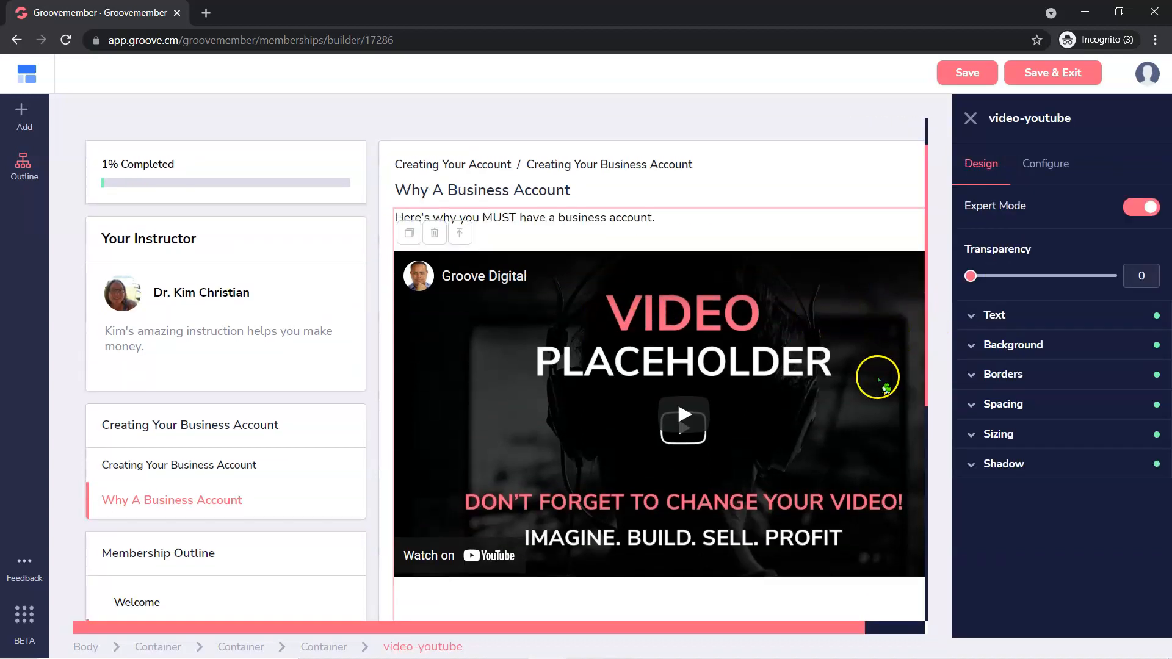
pyautogui.scroll(-2, 785, 423)
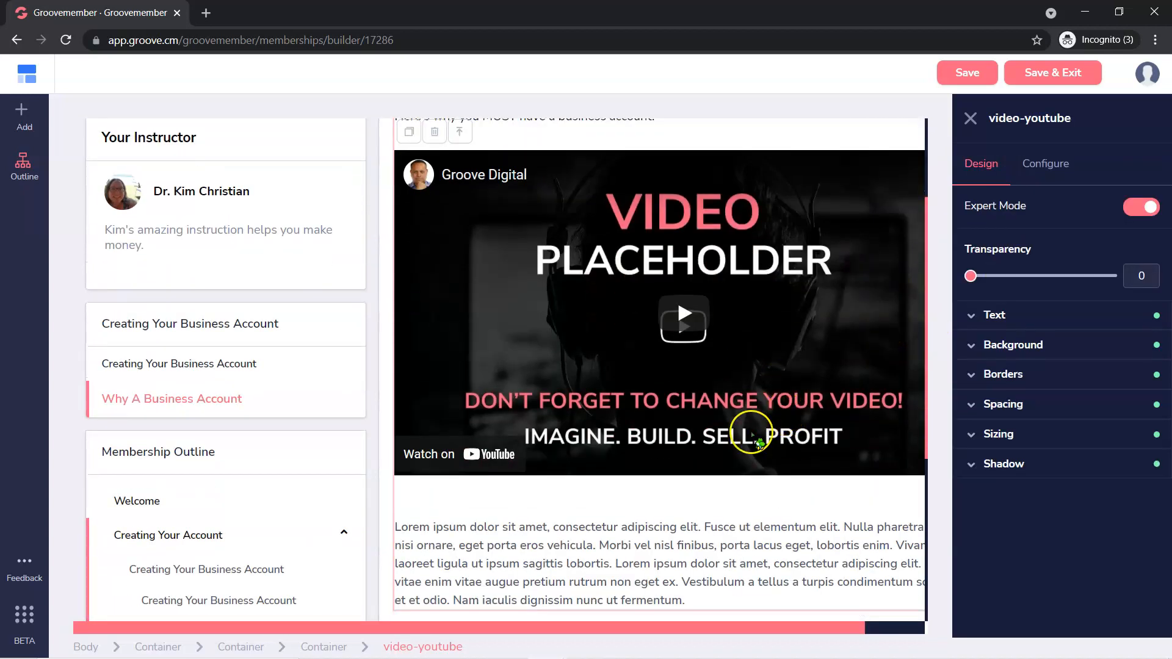
pyautogui.scroll(3, 719, 335)
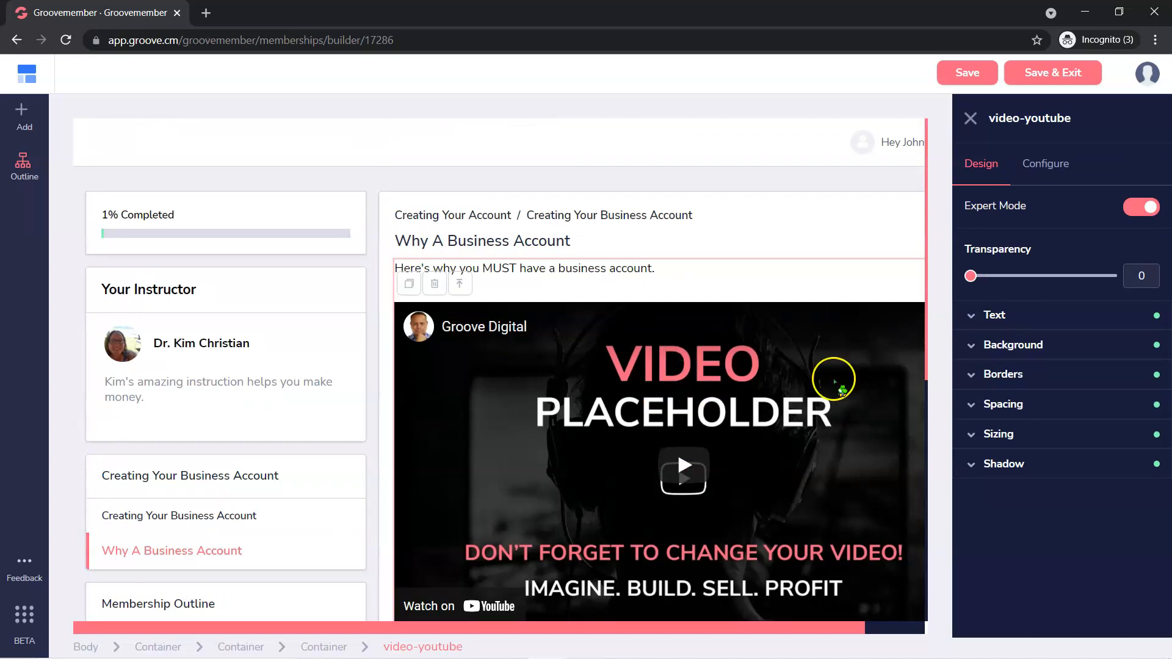
pyautogui.scroll(-3, 770, 395)
pyautogui.scroll(-4, 770, 394)
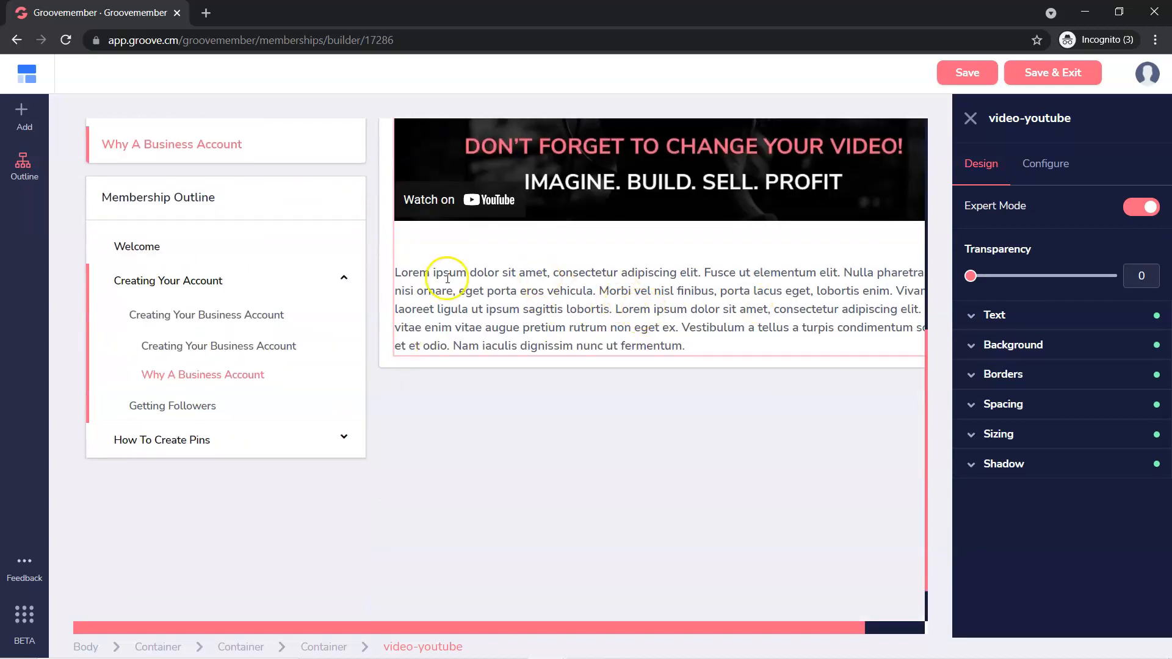
pyautogui.scroll(4, 607, 322)
pyautogui.scroll(3, 641, 479)
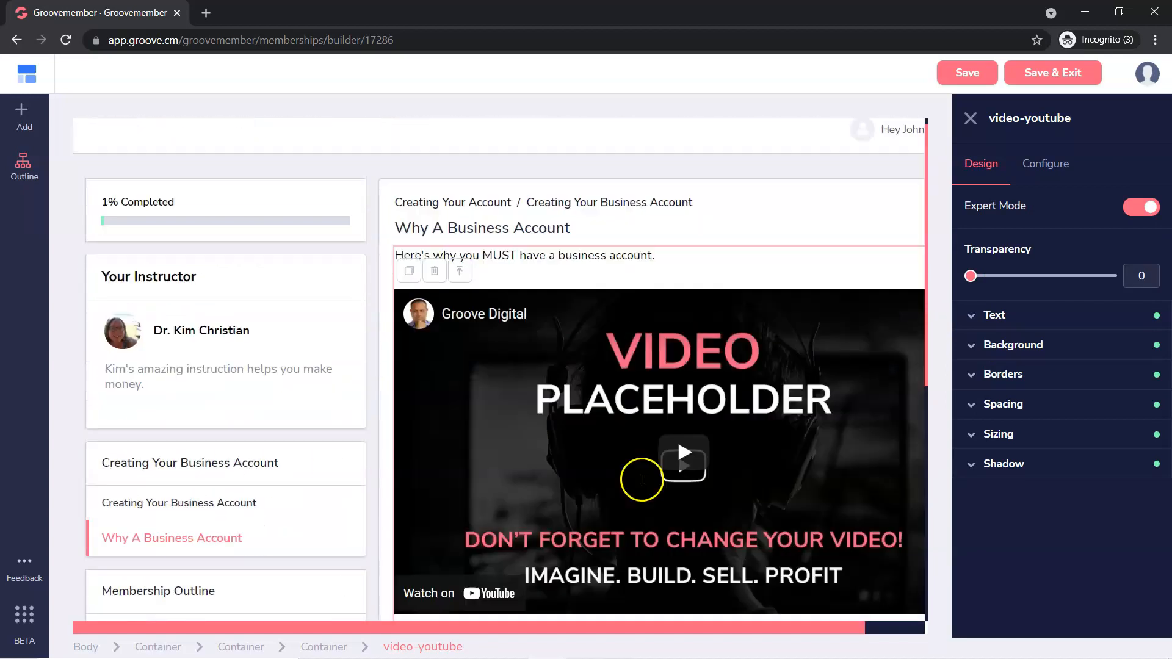
pyautogui.scroll(-4, 530, 318)
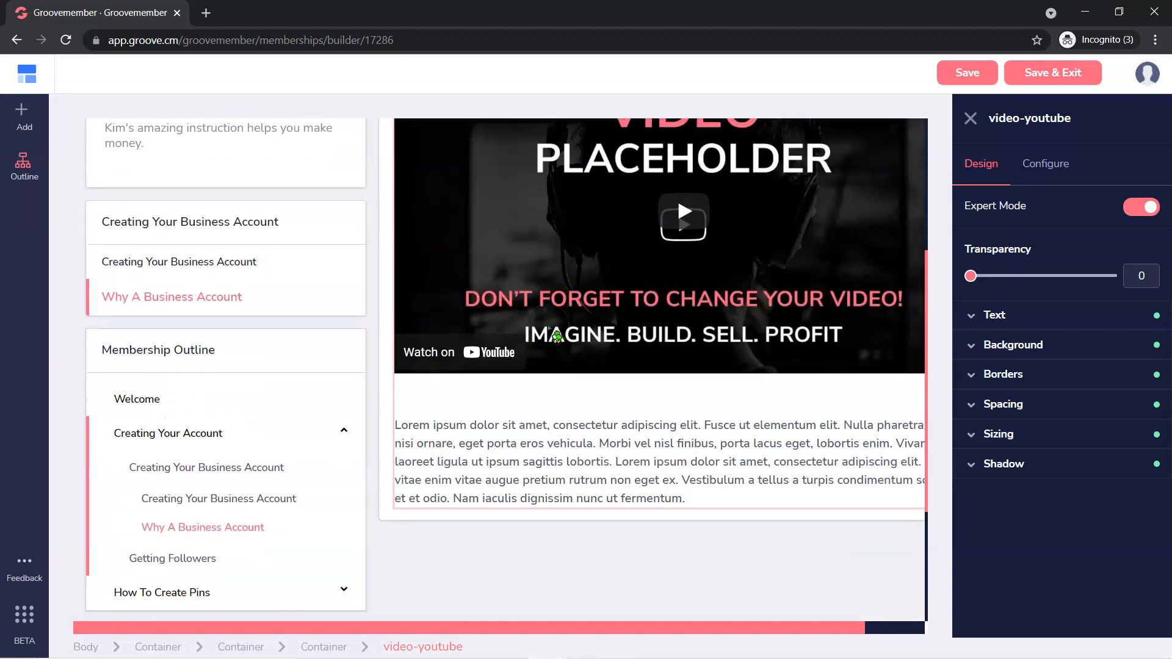
# Add a Downloads box to the "Why A Business Account" post between the heading and the video
pyautogui.click(23, 123)
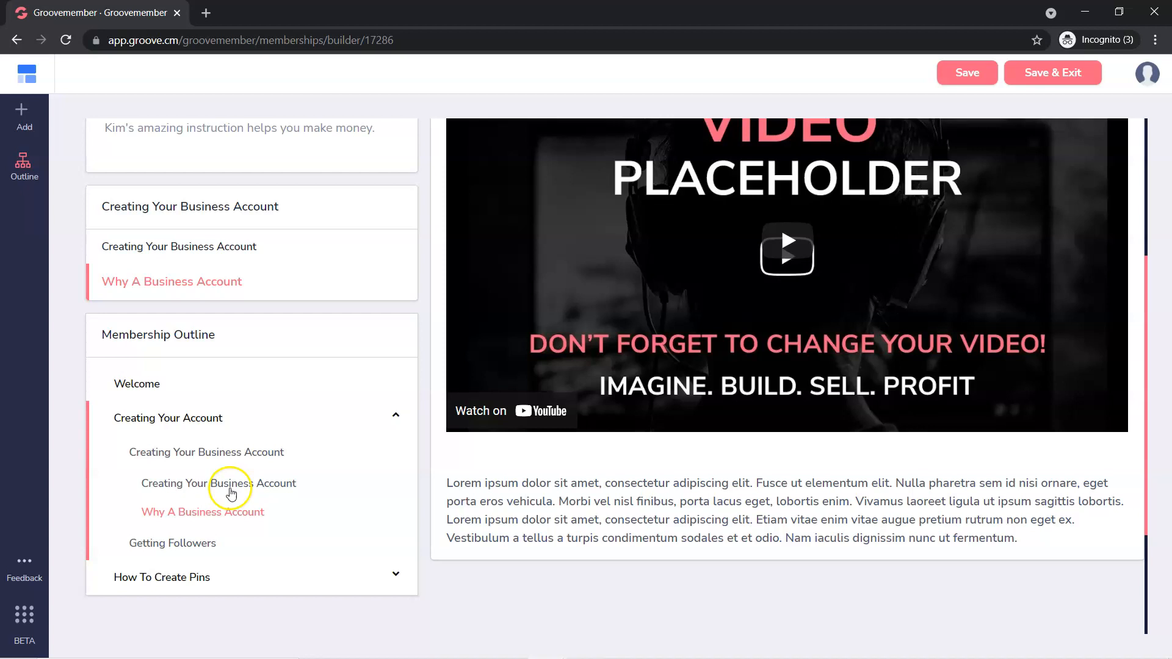
pyautogui.click(23, 119)
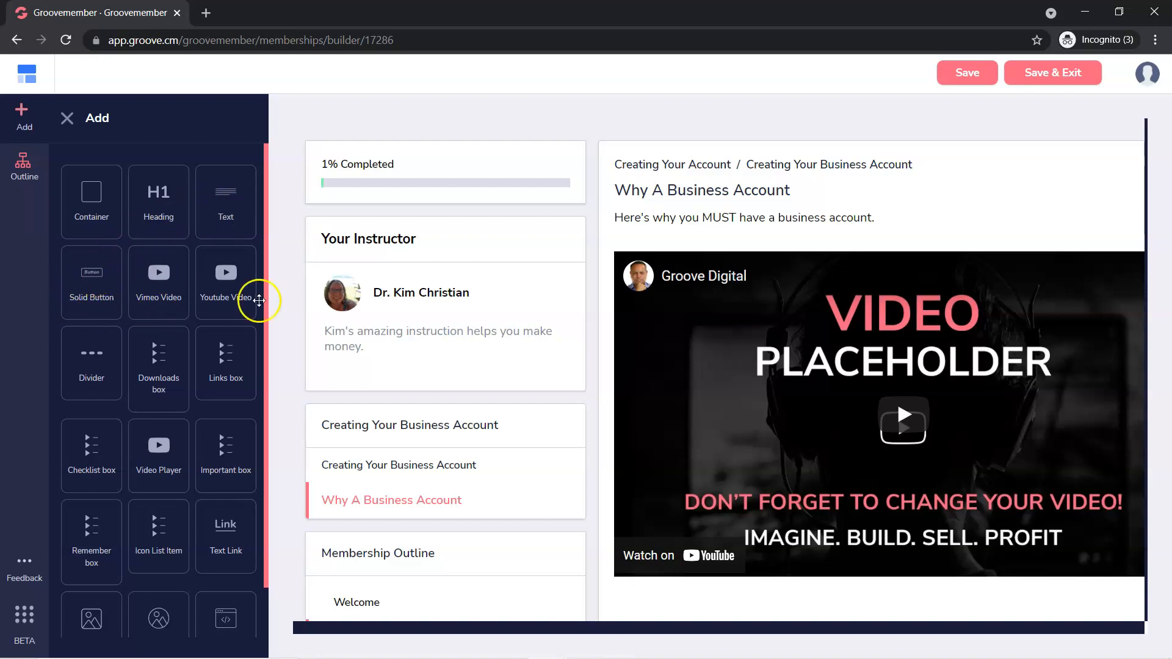
pyautogui.scroll(-3, 763, 338)
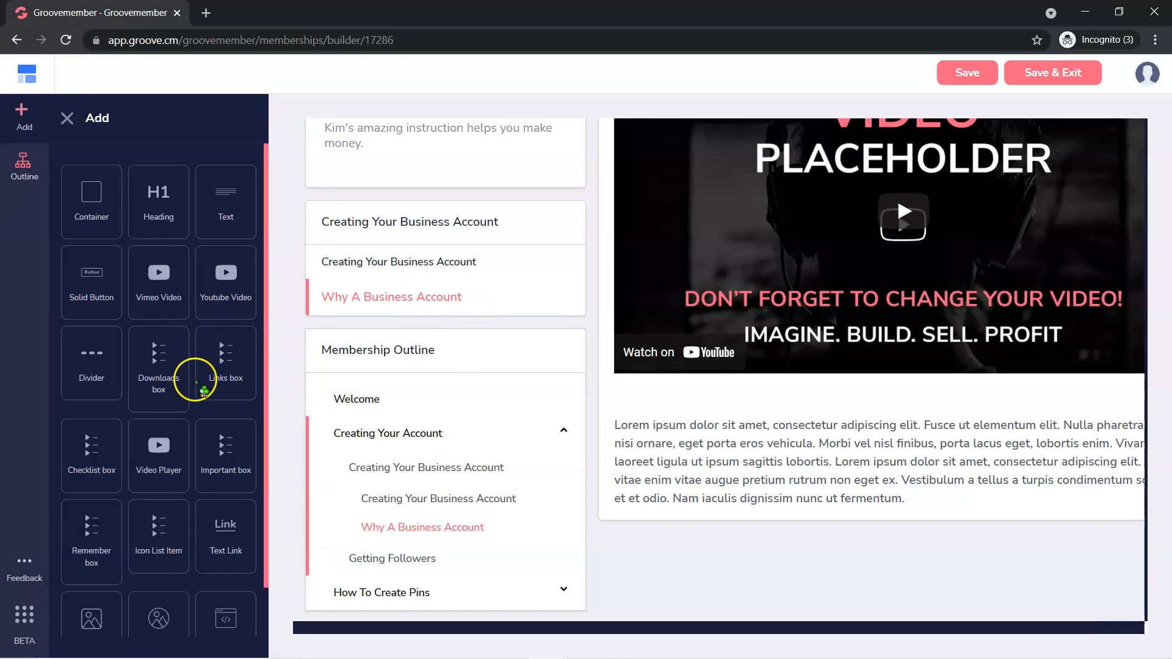
pyautogui.scroll(-1, 196, 381)
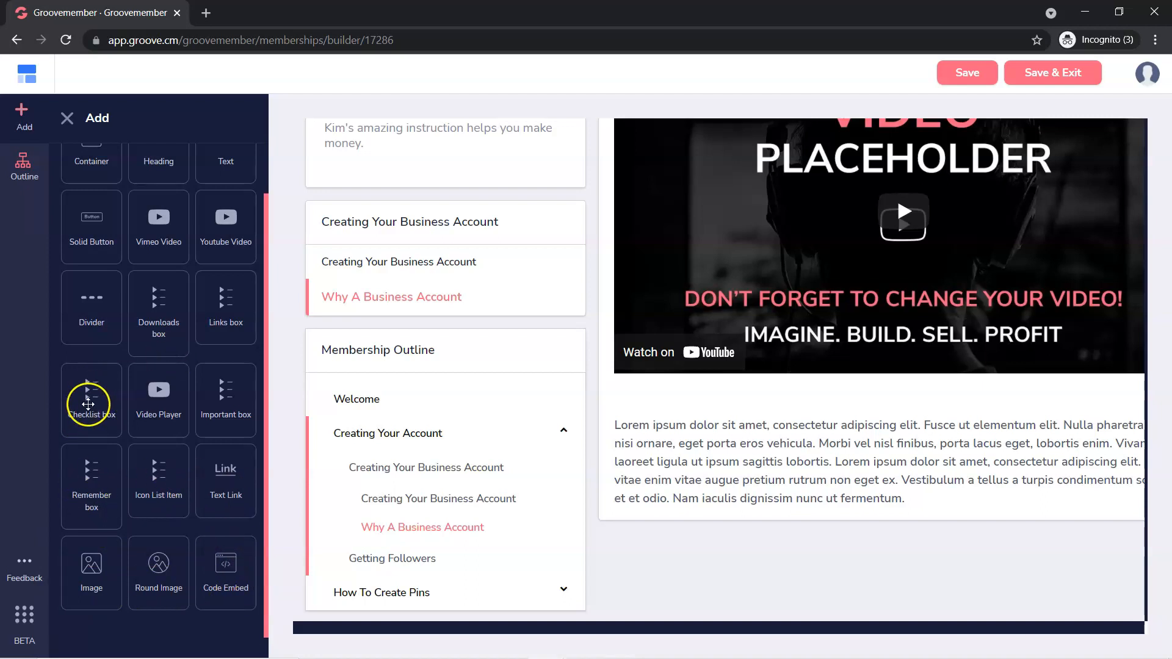
pyautogui.moveTo(88, 404); pyautogui.dragTo(117, 337)
pyautogui.moveTo(149, 314); pyautogui.dragTo(641, 519)
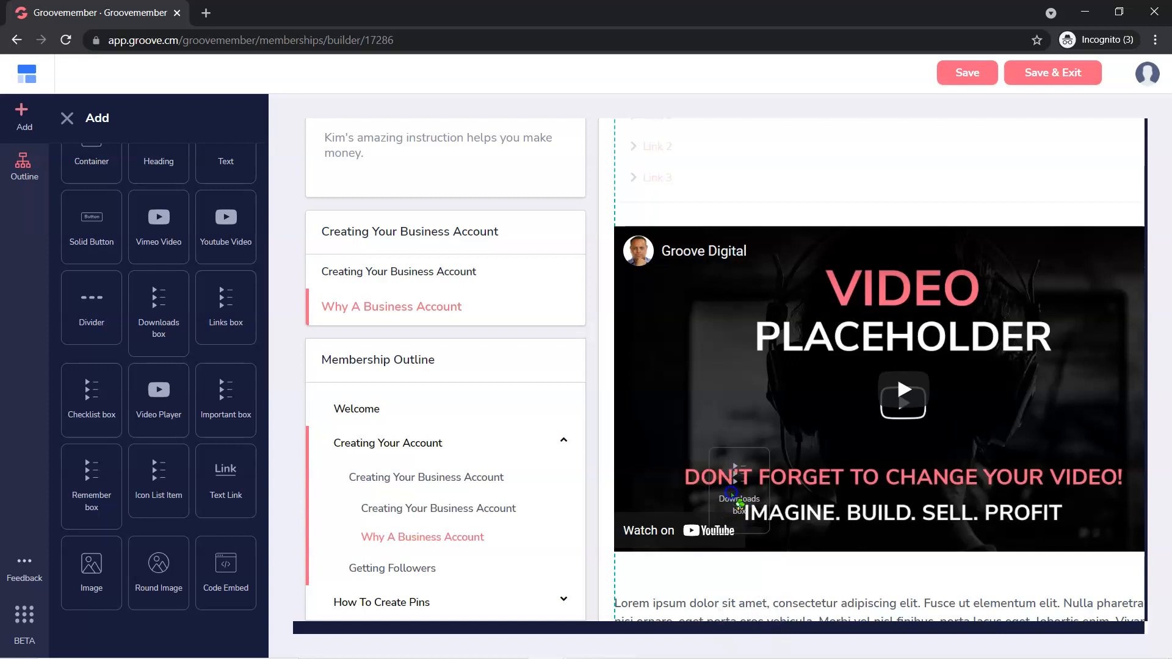
pyautogui.click(774, 486)
# Move the Downloads box below the post's content, beneath the text paragraph
pyautogui.scroll(4, 790, 393)
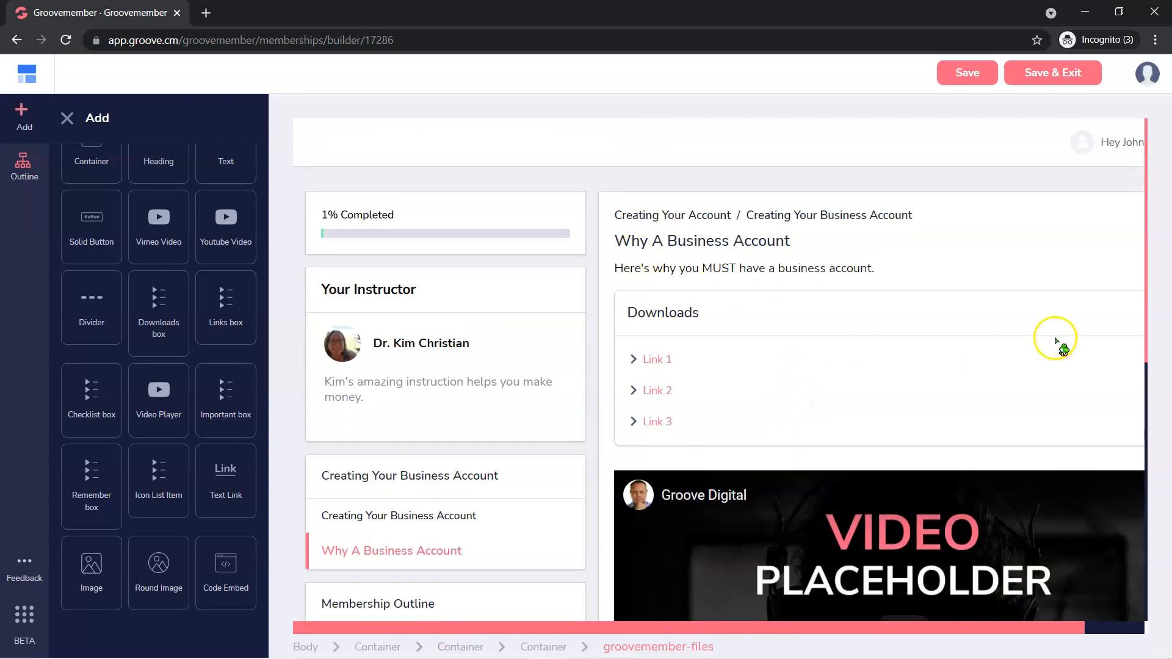
pyautogui.moveTo(863, 626); pyautogui.dragTo(1015, 630)
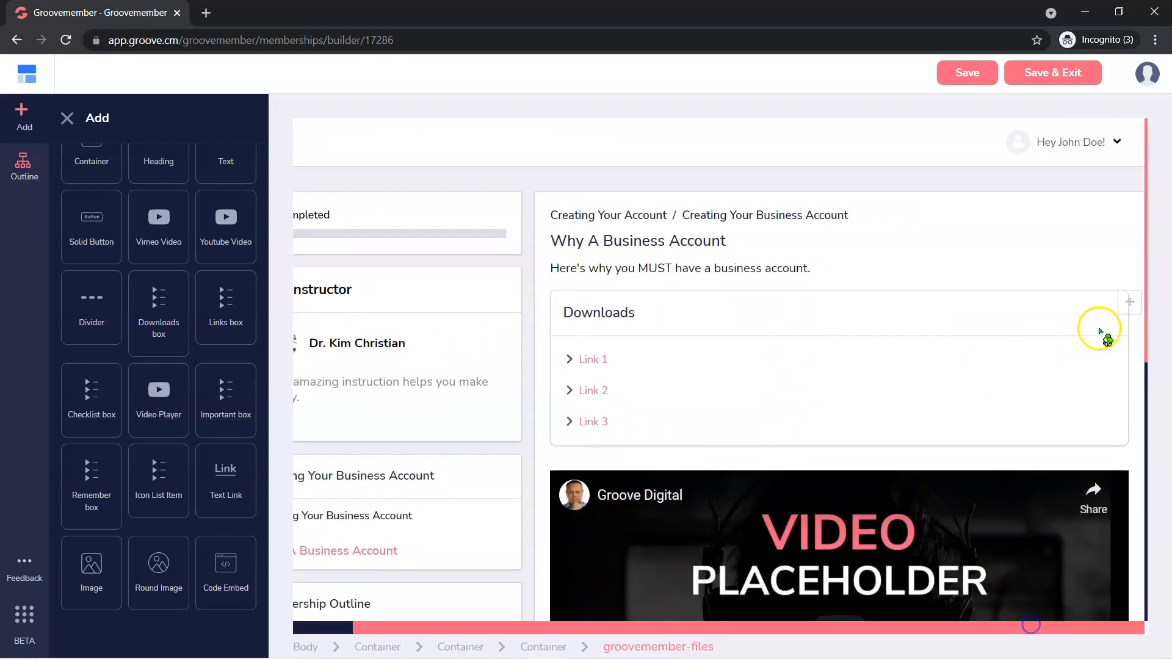
pyautogui.moveTo(1131, 308); pyautogui.dragTo(1109, 414)
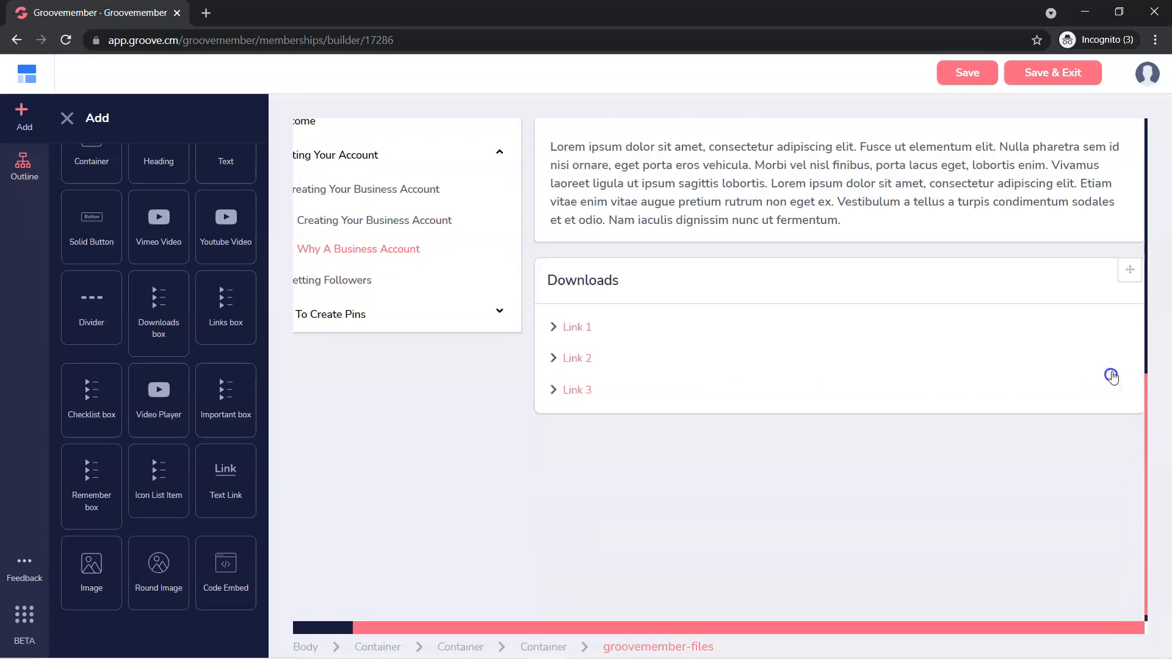
# Set the link type of Link 1 in the Downloads box to URL
pyautogui.click(577, 328)
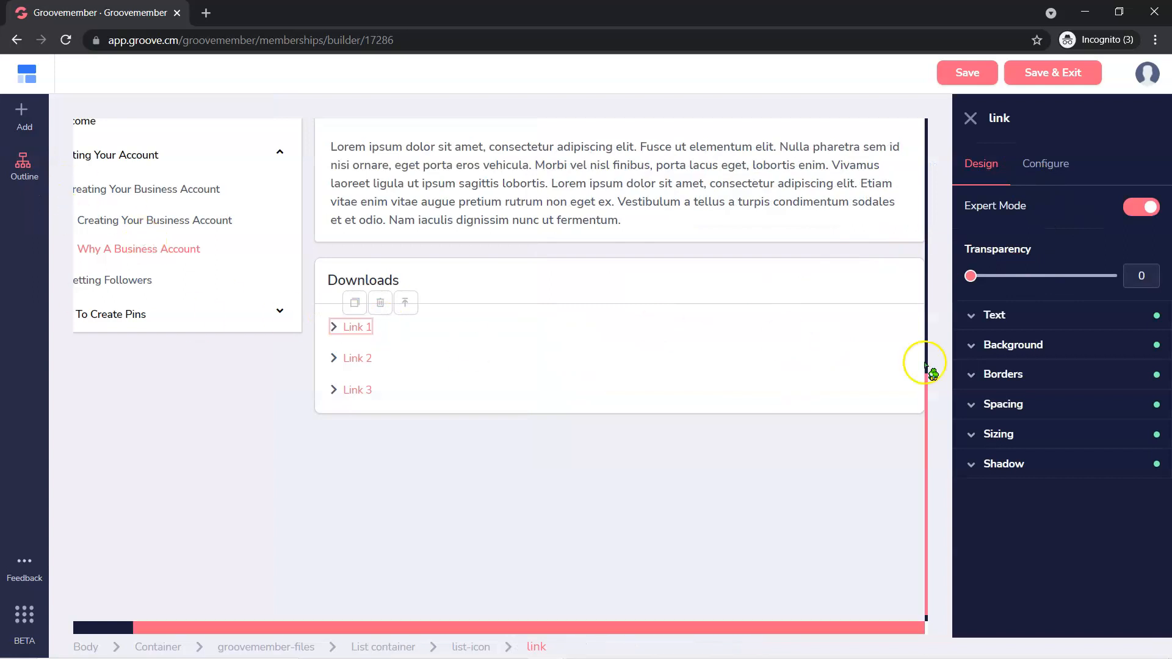
pyautogui.click(975, 317)
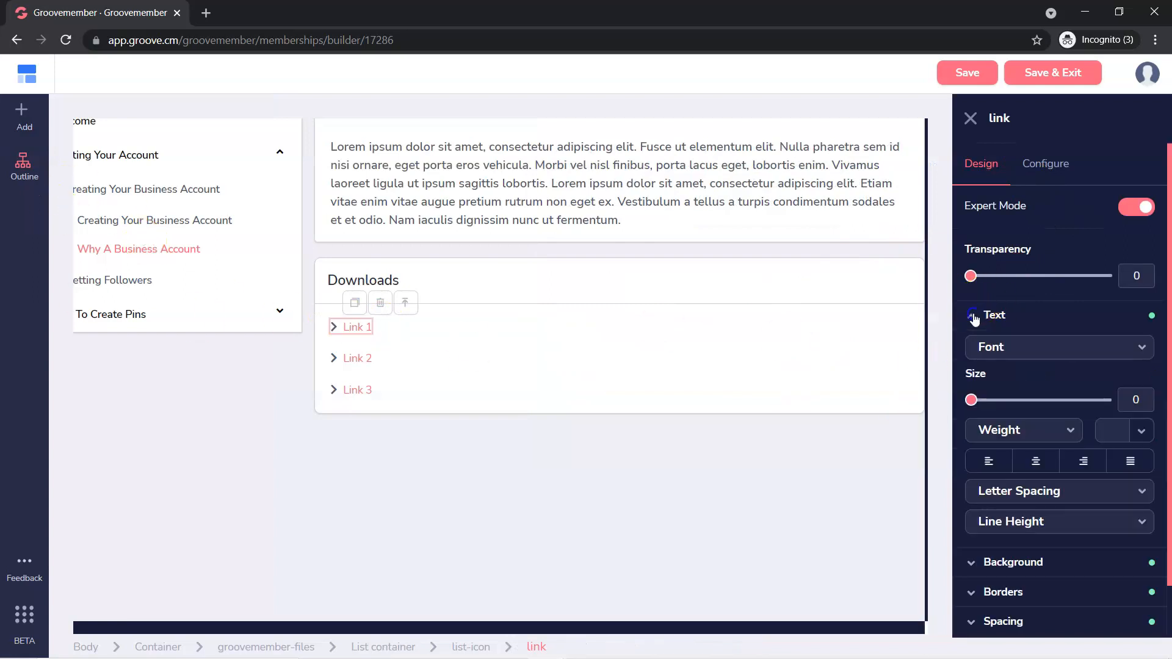
pyautogui.click(974, 317)
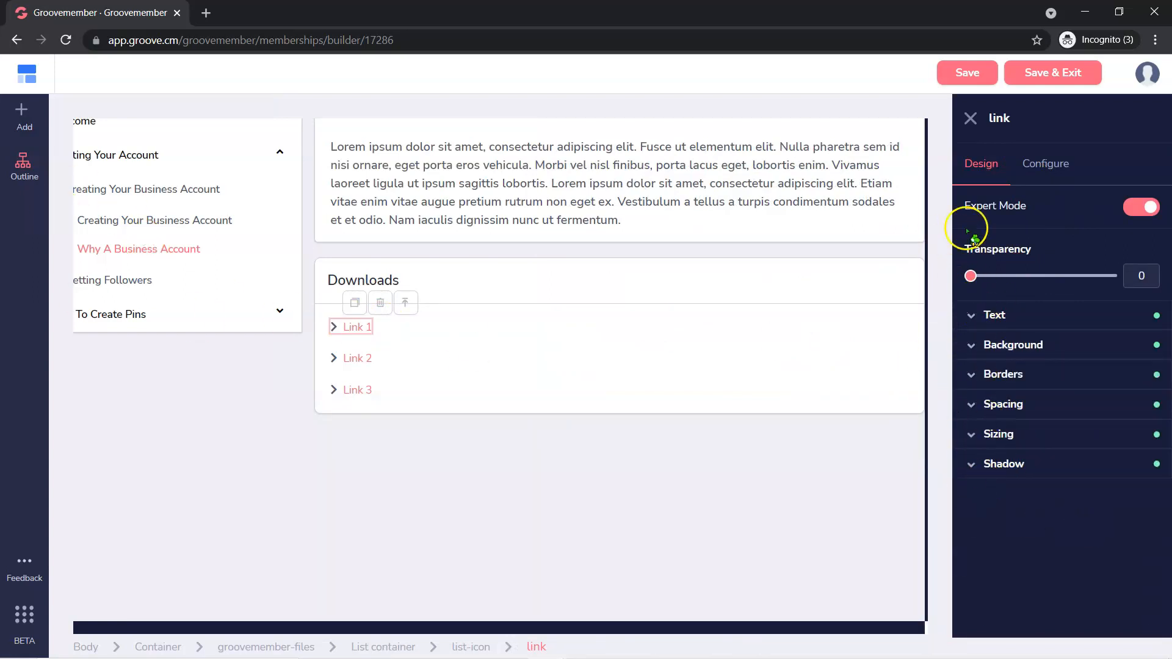
pyautogui.click(1045, 164)
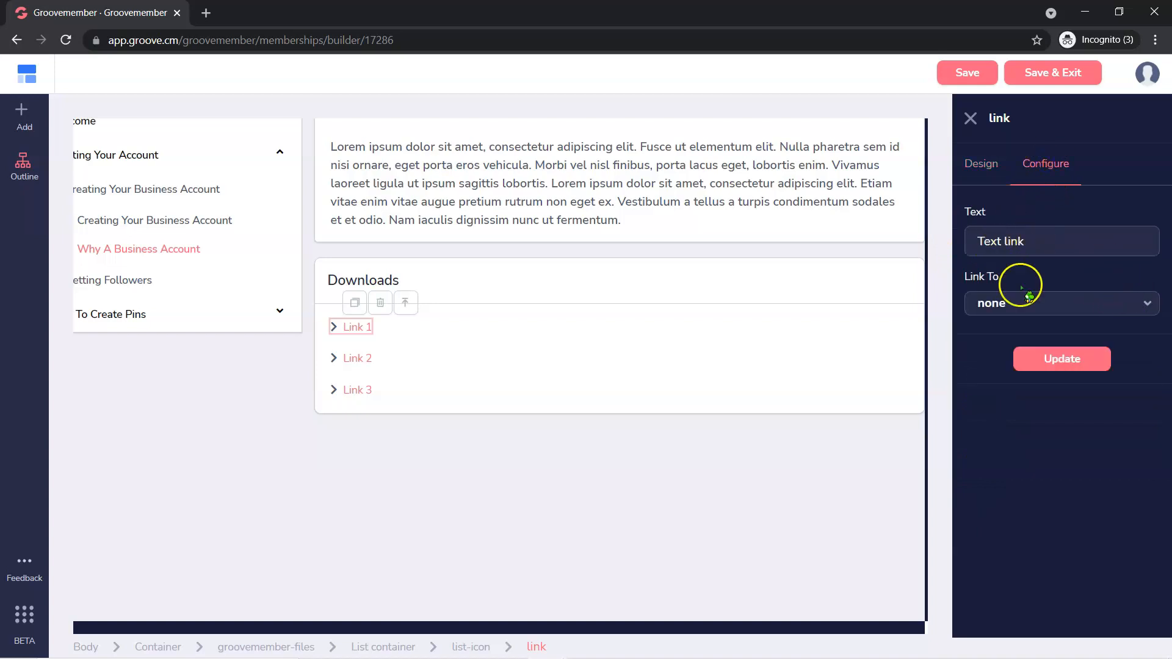
pyautogui.click(1013, 303)
pyautogui.click(993, 382)
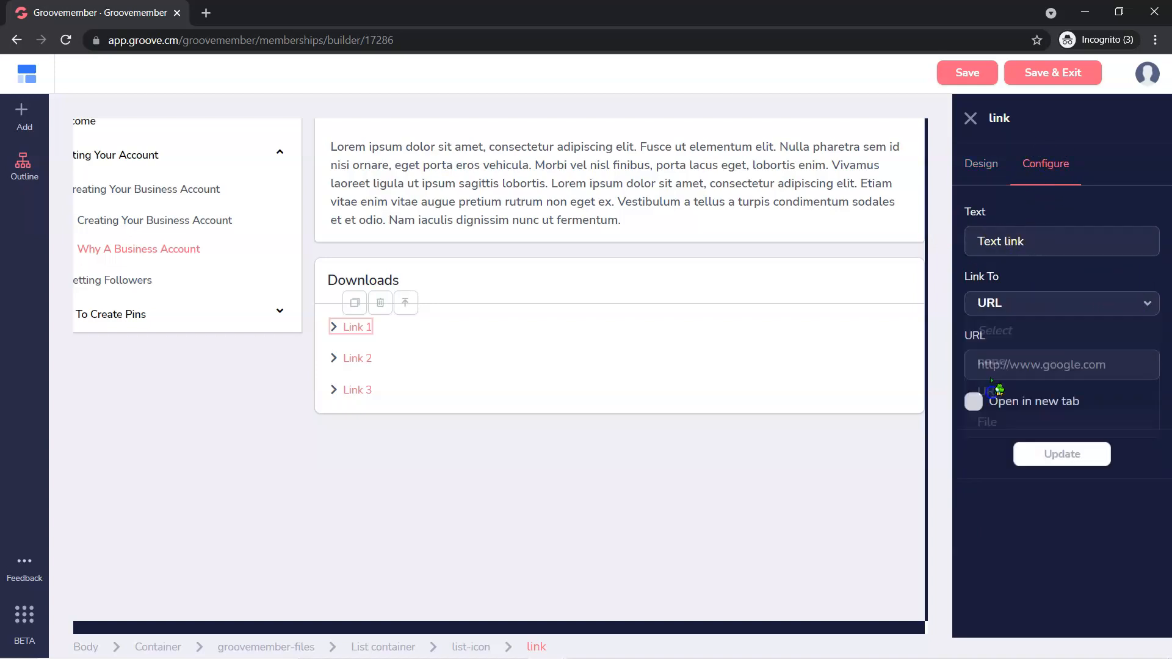
pyautogui.click(1053, 313)
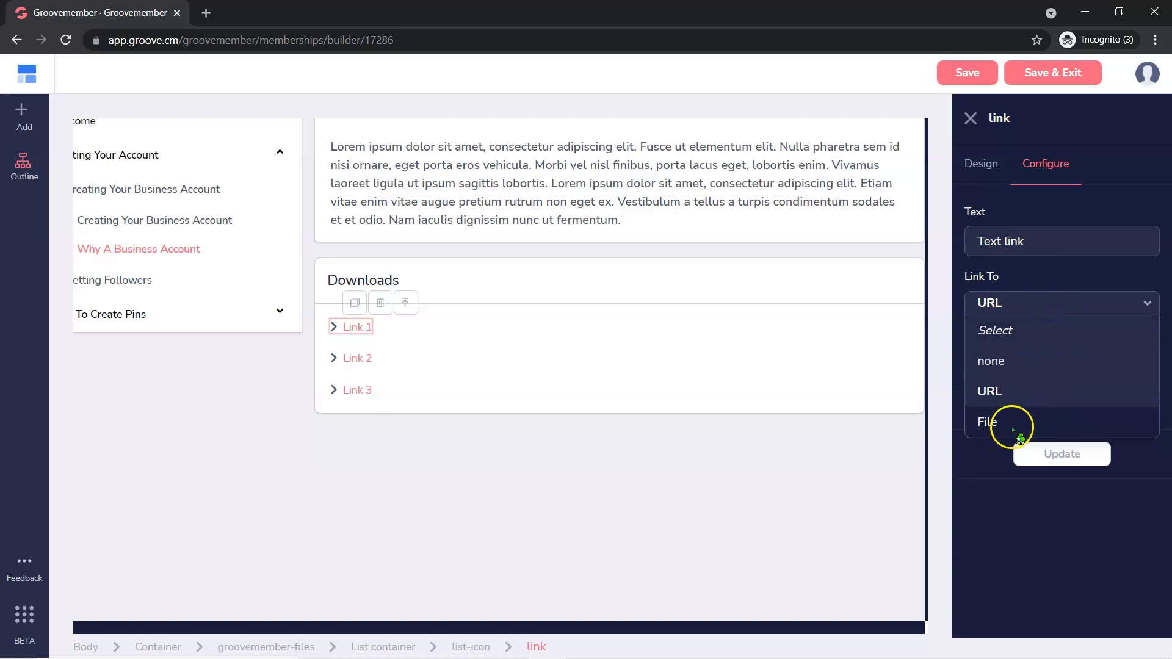
pyautogui.click(1015, 272)
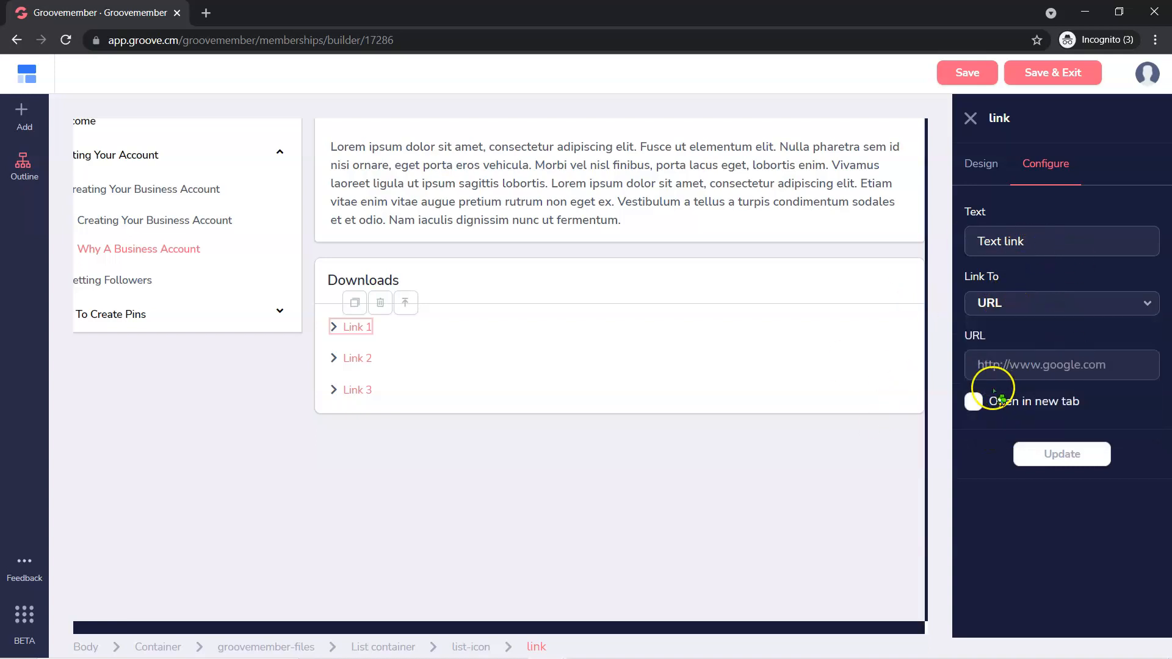
# Review the finished post, save the membership and exit the builder to the Comments stage
pyautogui.scroll(8, 506, 464)
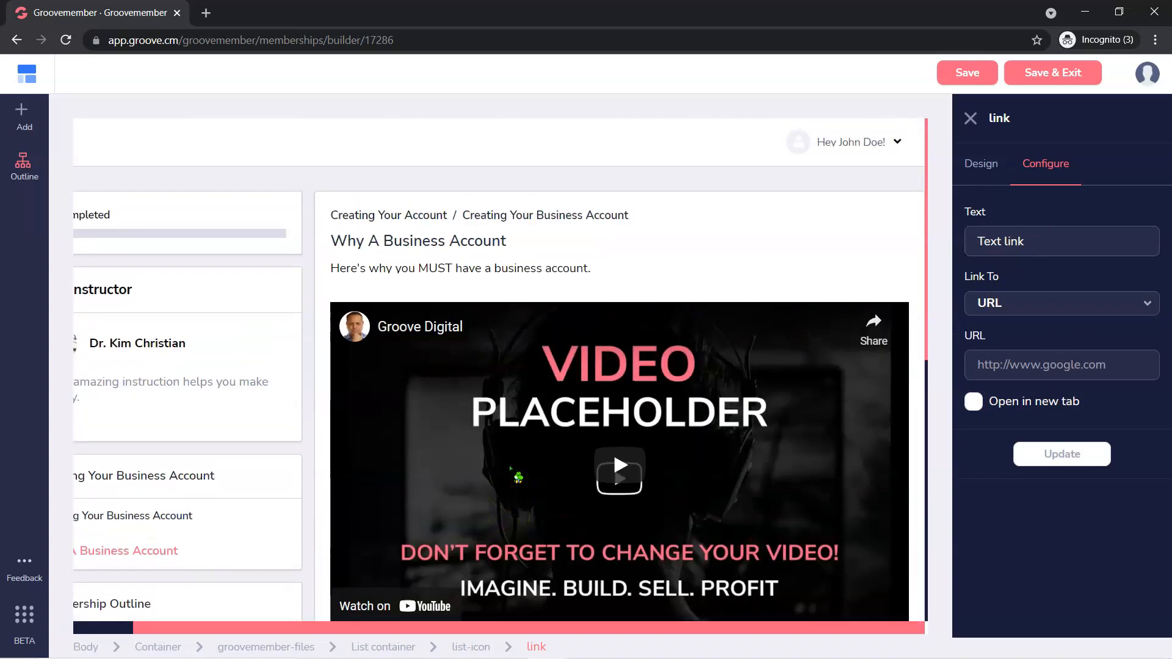
pyautogui.scroll(-3, 417, 350)
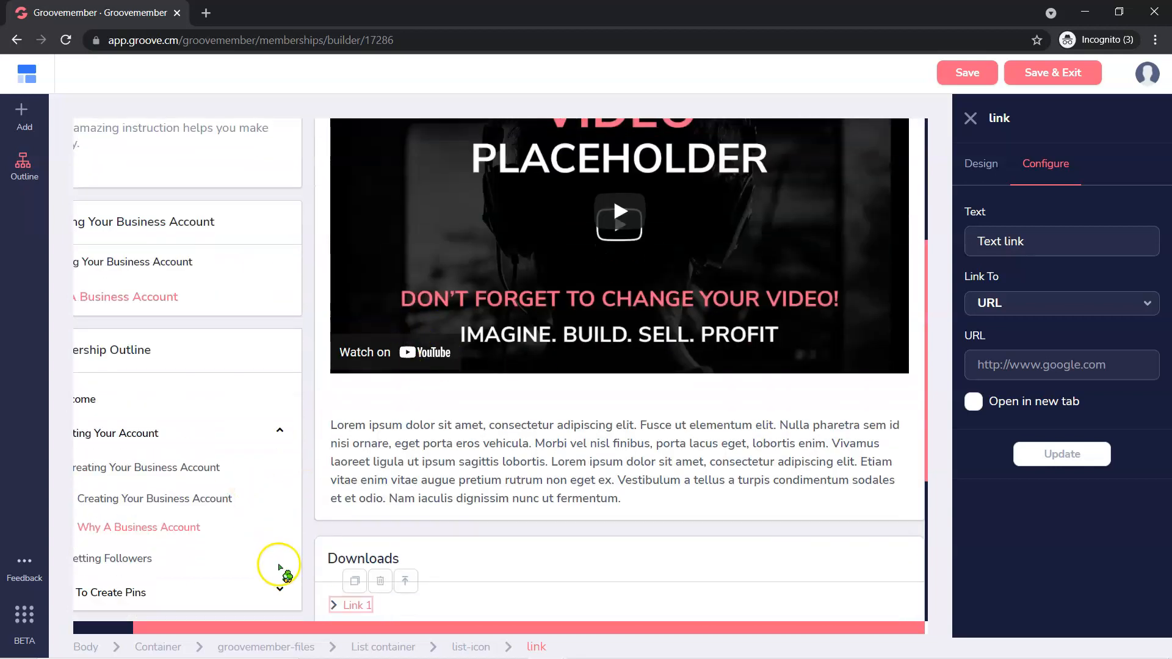
pyautogui.moveTo(274, 627); pyautogui.dragTo(125, 619)
pyautogui.scroll(-3, 202, 430)
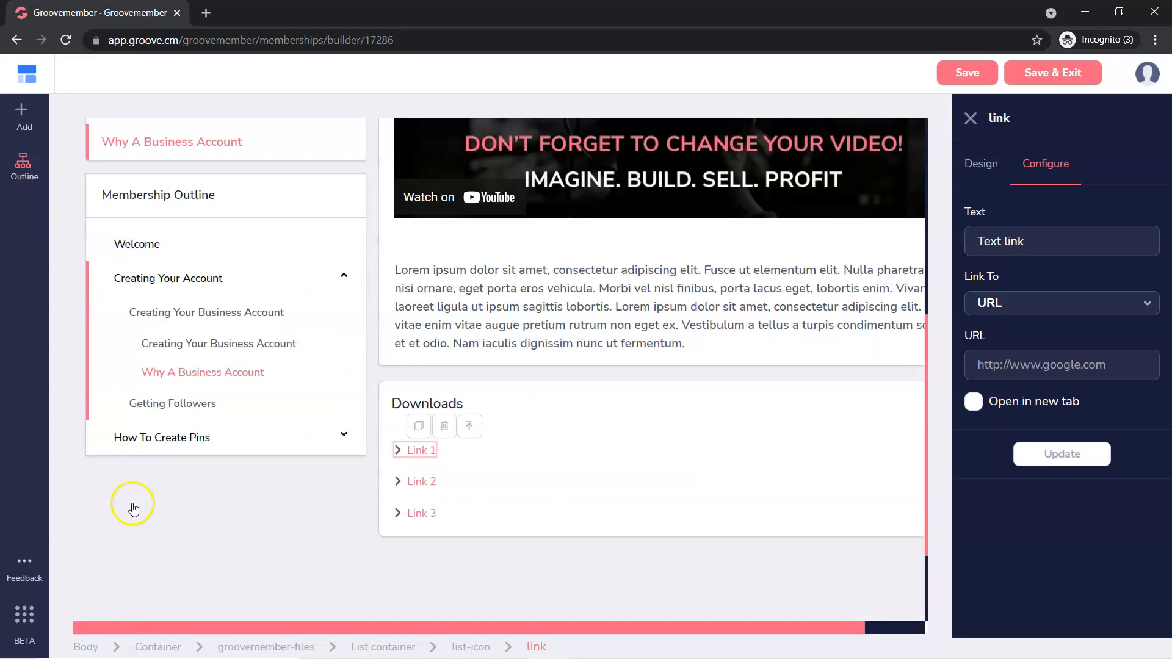
pyautogui.scroll(7, 196, 398)
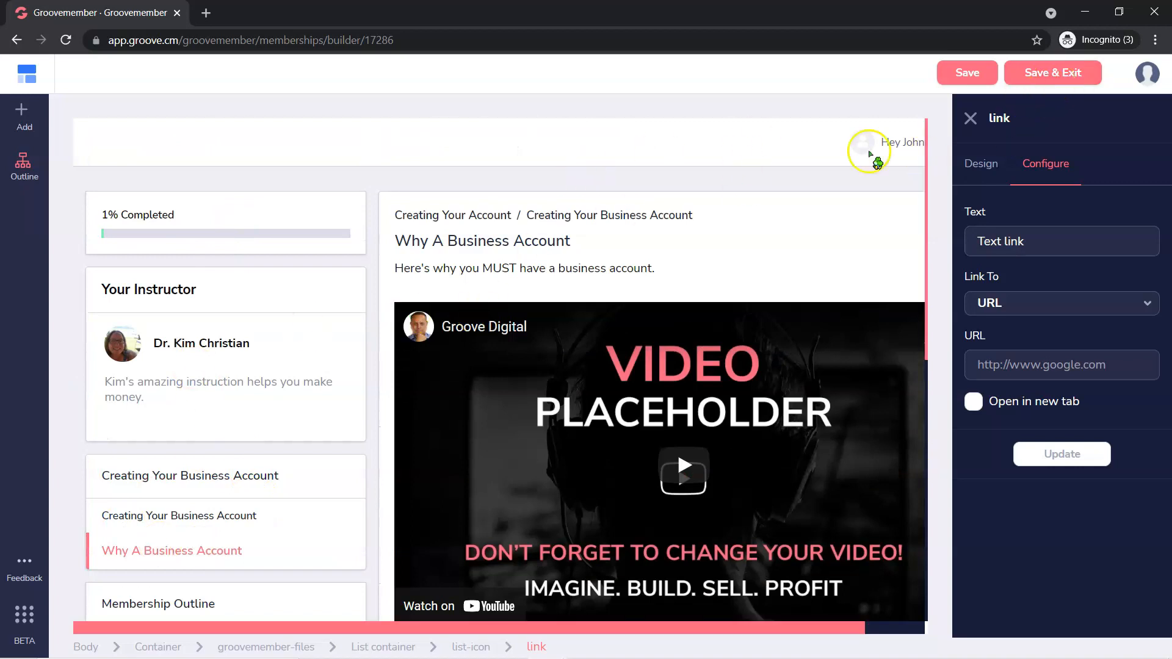
pyautogui.click(967, 72)
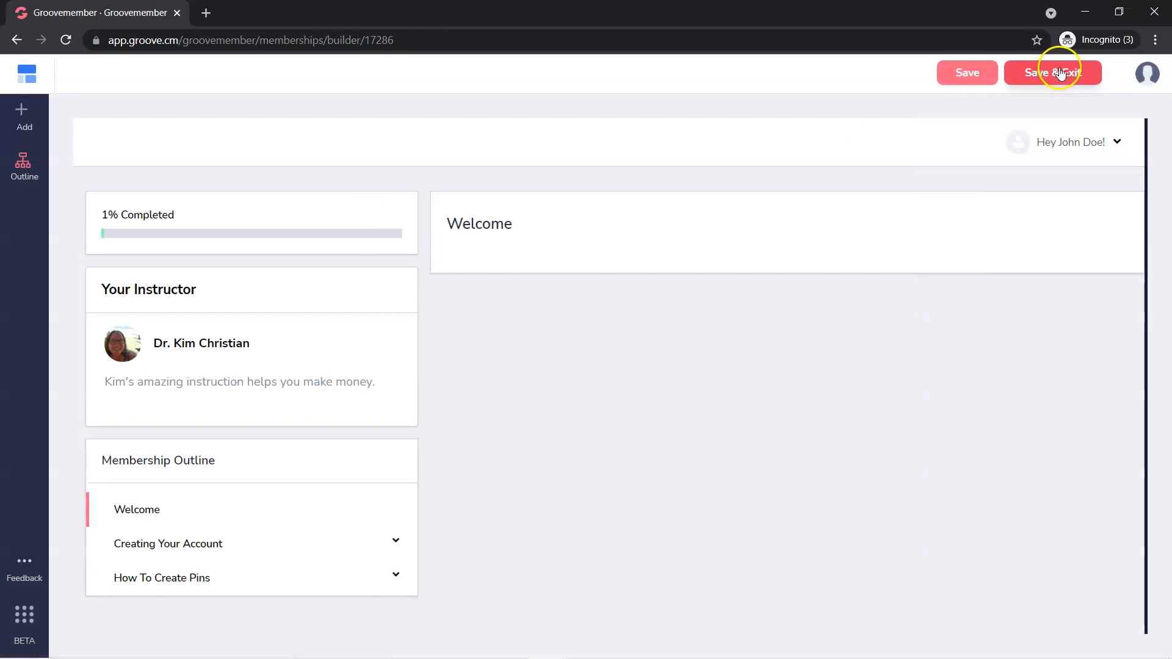
pyautogui.click(1061, 73)
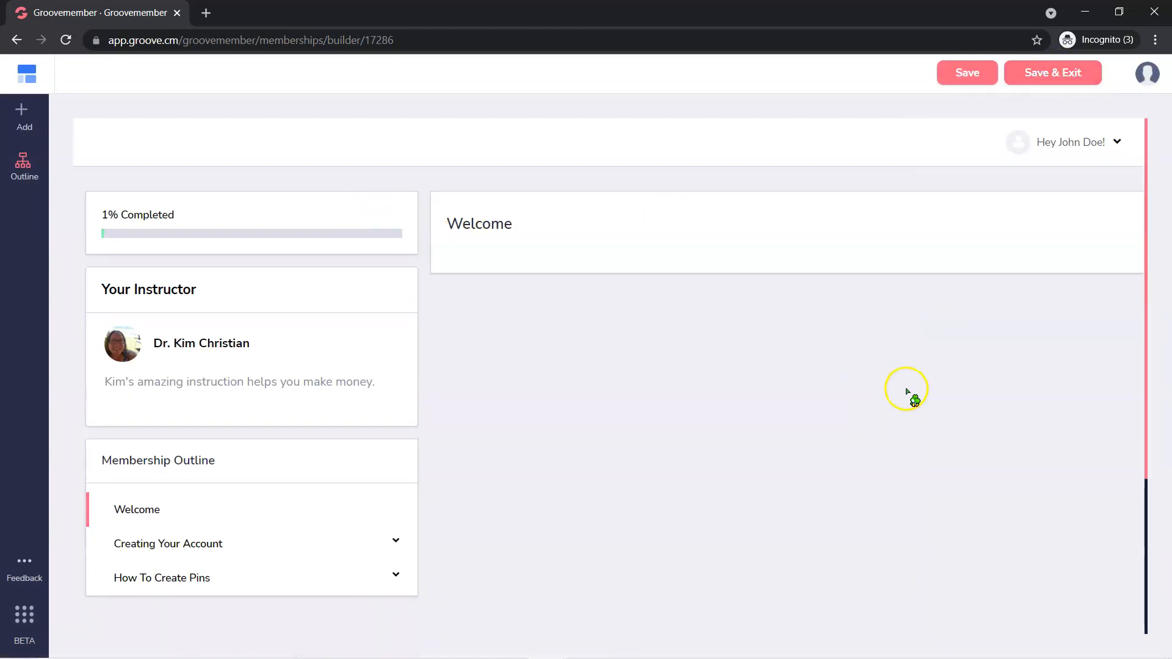
pyautogui.click(1053, 73)
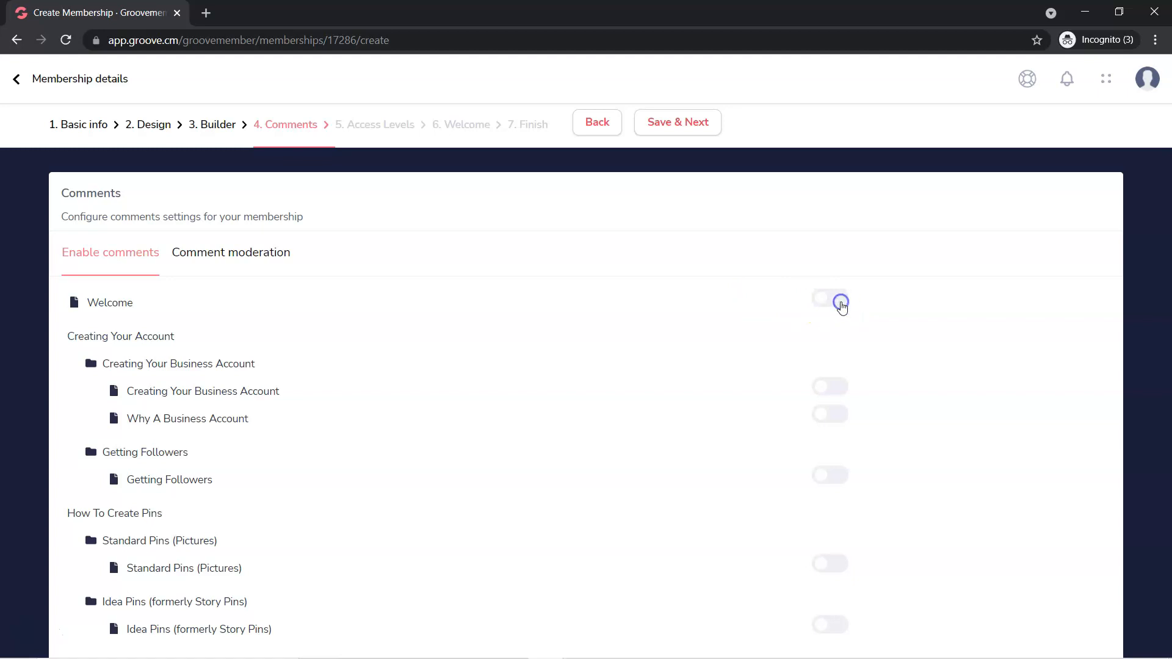
# Try to enable comments for the "Why A Business Account" post
pyautogui.scroll(-2, 842, 305)
pyautogui.rightClick(825, 383)
pyautogui.click(910, 325)
pyautogui.click(831, 334)
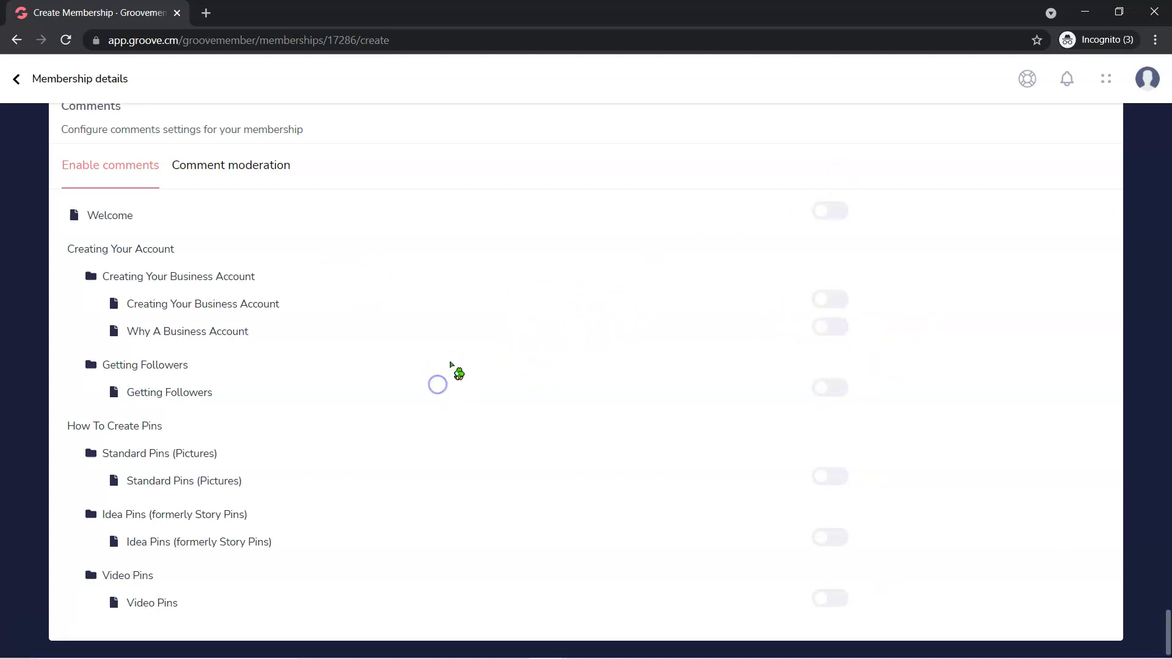
# Compare the comment moderation options with the list of posts that can have comments enabled
pyautogui.scroll(2, 282, 268)
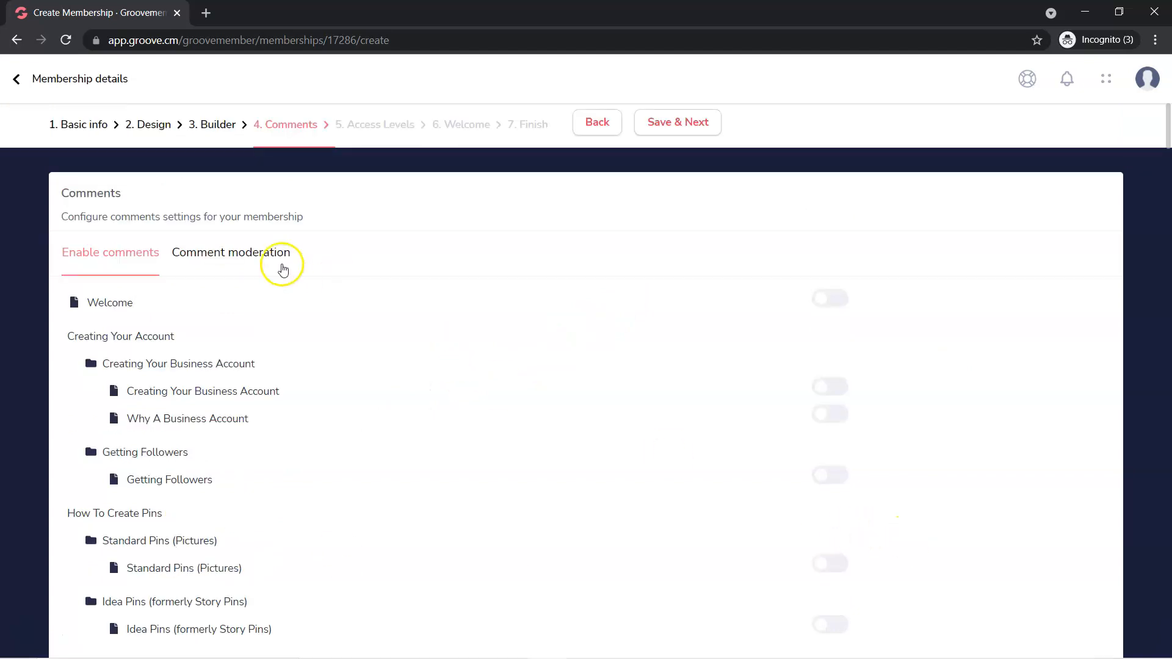
pyautogui.click(242, 252)
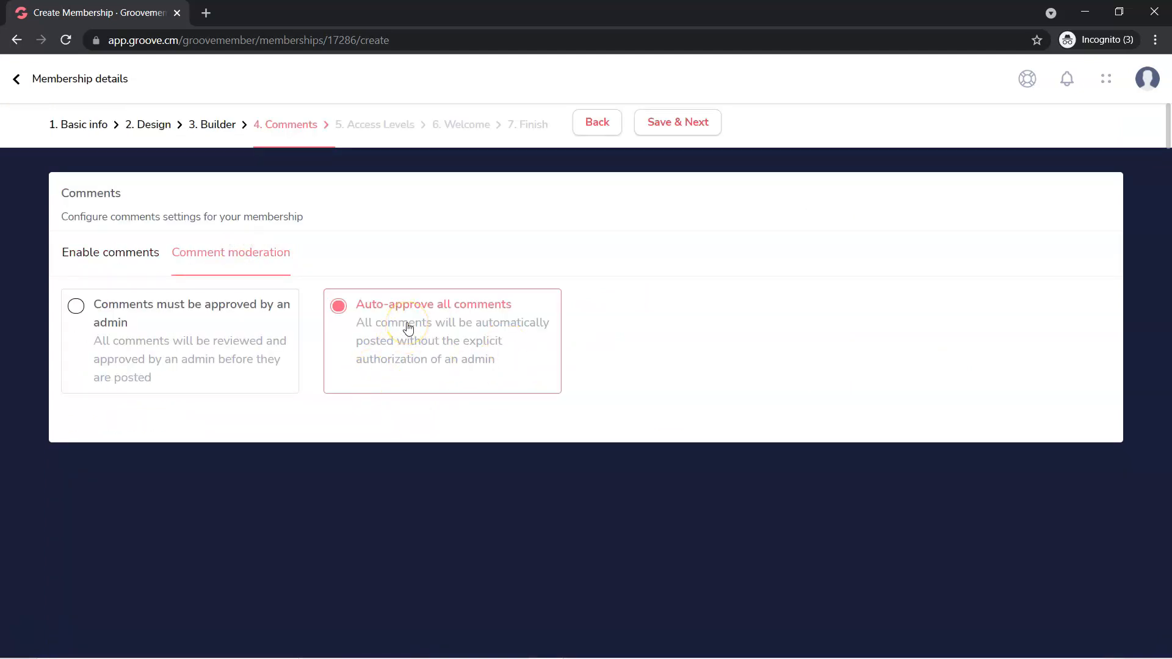
pyautogui.click(113, 252)
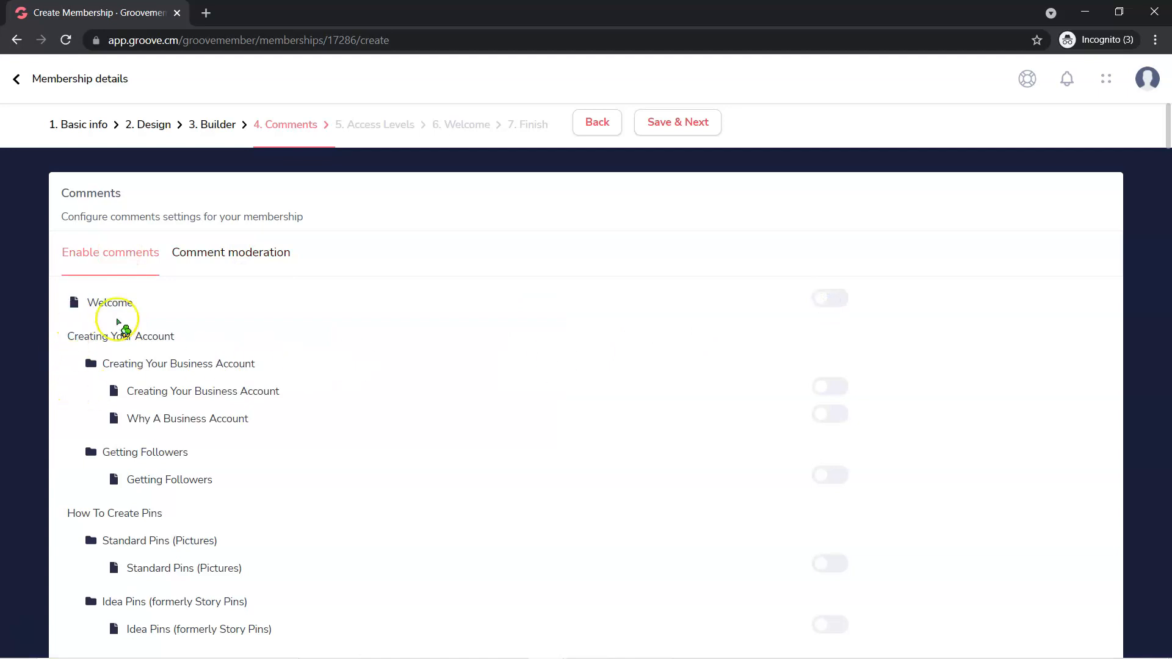
pyautogui.click(239, 250)
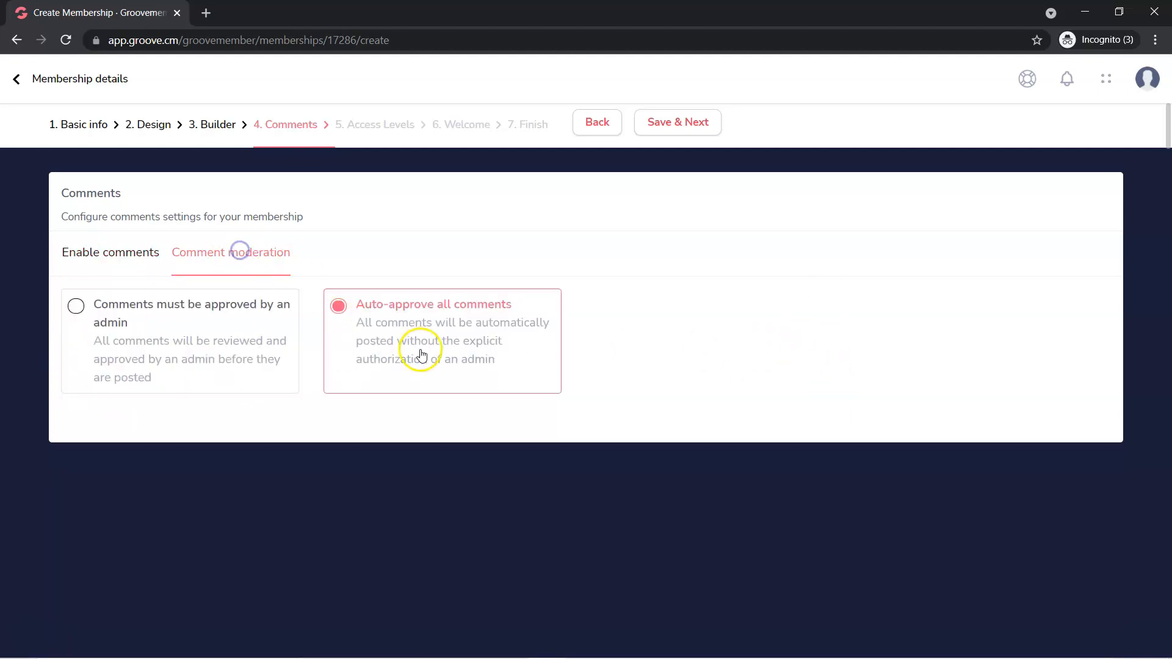
# Return to the comment enabling list and try to enable comments for the "Creating Your Business Account" post
pyautogui.click(116, 255)
pyautogui.click(822, 387)
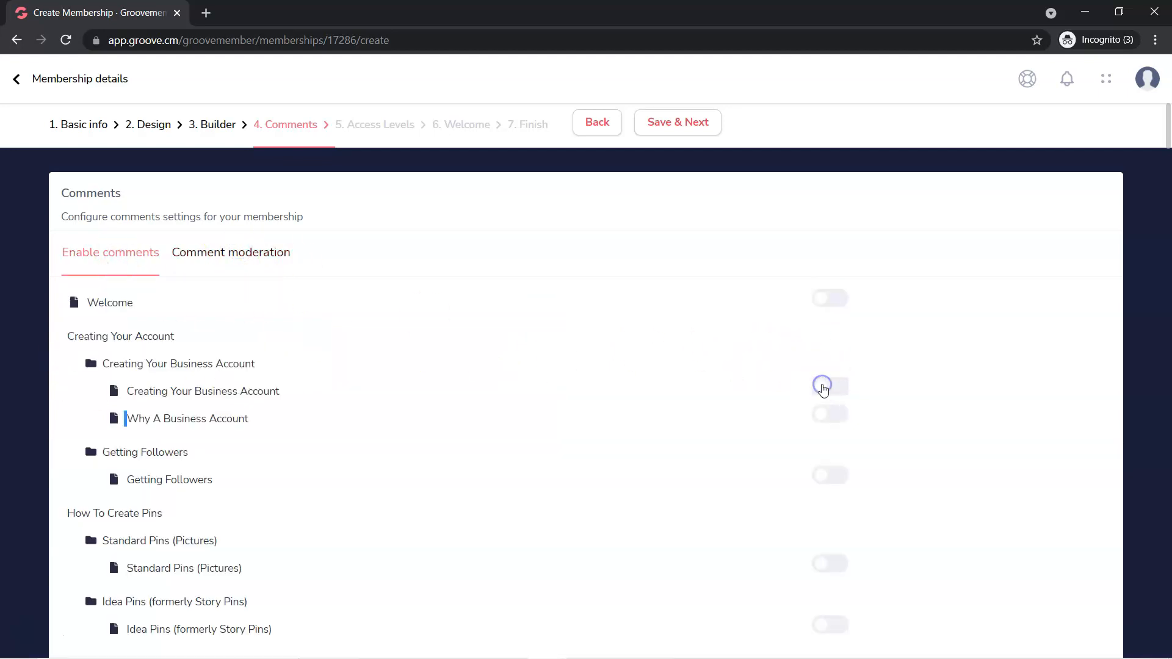
pyautogui.click(29, 629)
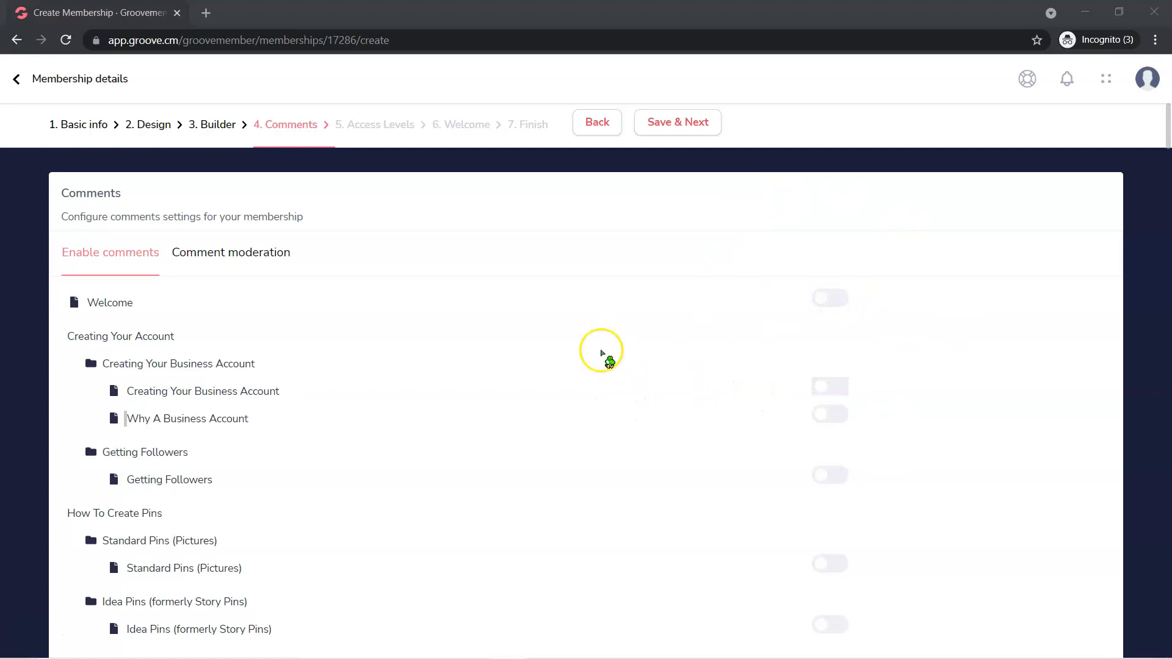
# Enable comments for the Welcome, Why A Business Account, Getting Followers, Standard Pins, Idea Pins and Video Pins posts
pyautogui.click(264, 251)
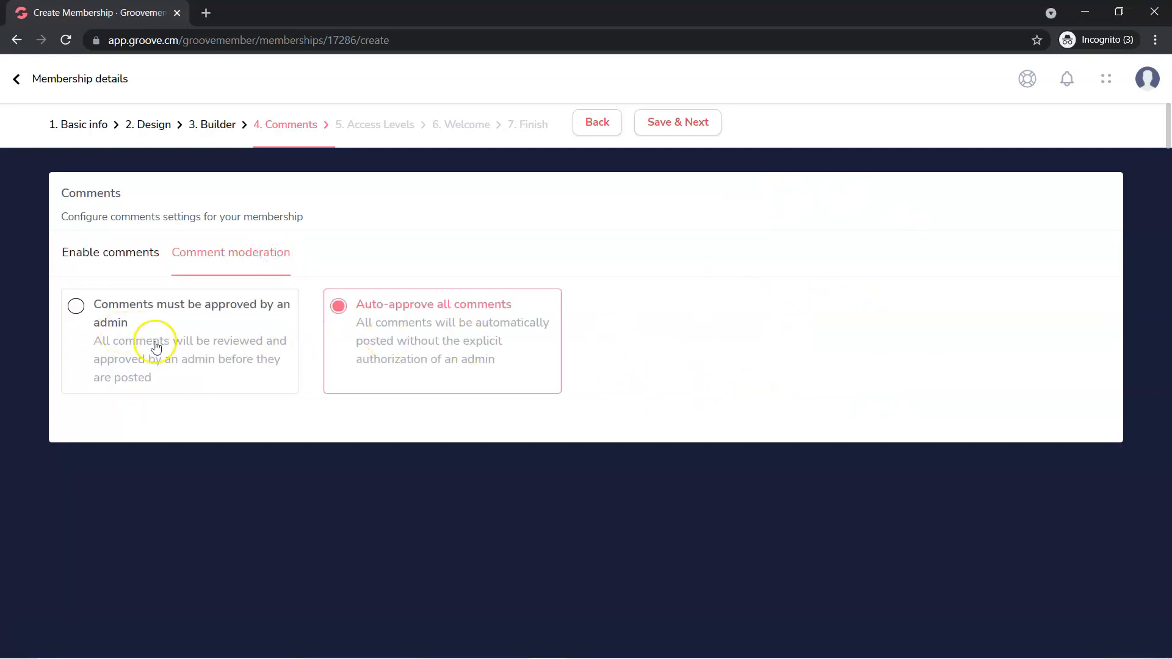
pyautogui.click(108, 250)
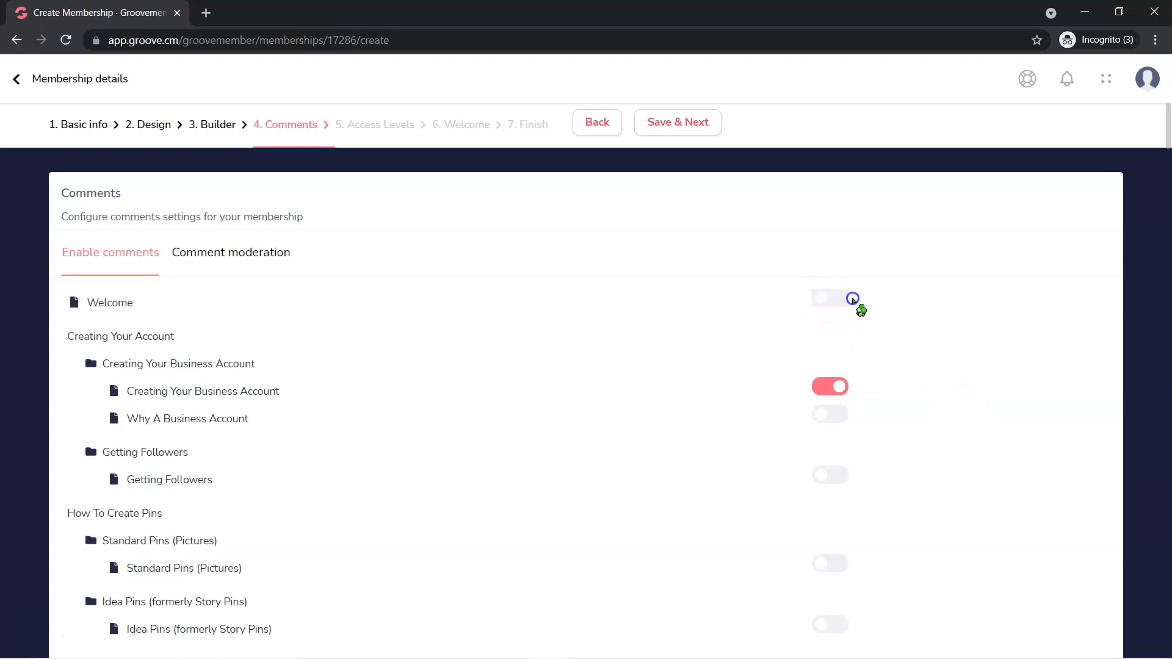
pyautogui.scroll(-2, 921, 415)
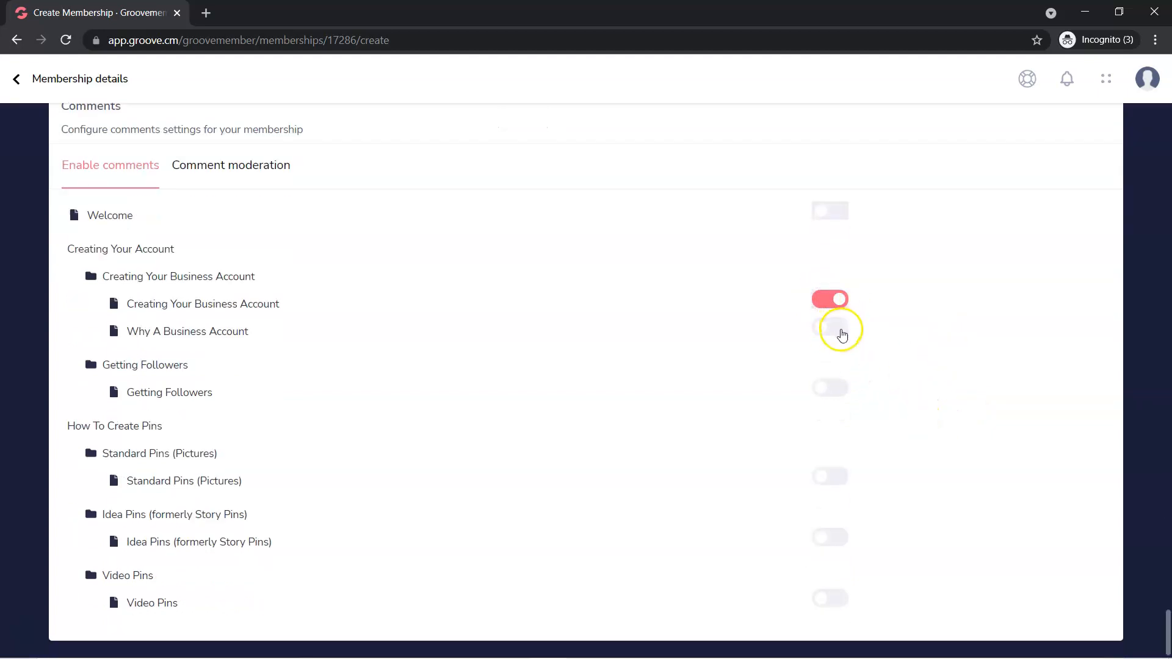
pyautogui.click(843, 394)
pyautogui.click(828, 474)
pyautogui.click(828, 539)
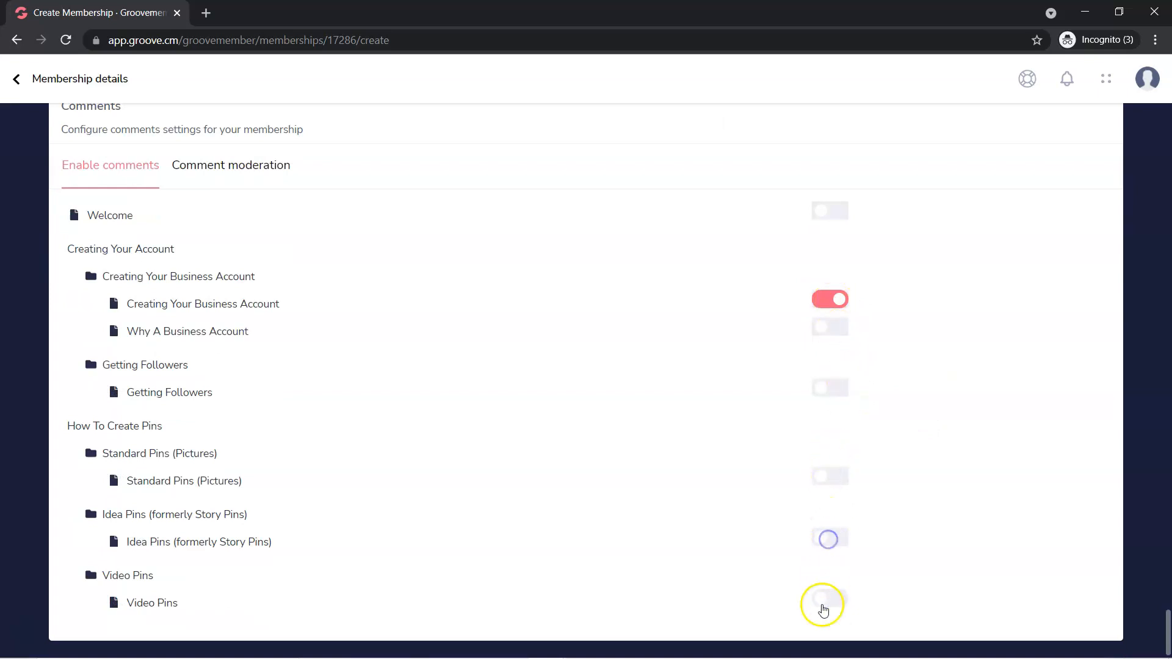
pyautogui.scroll(2, 905, 510)
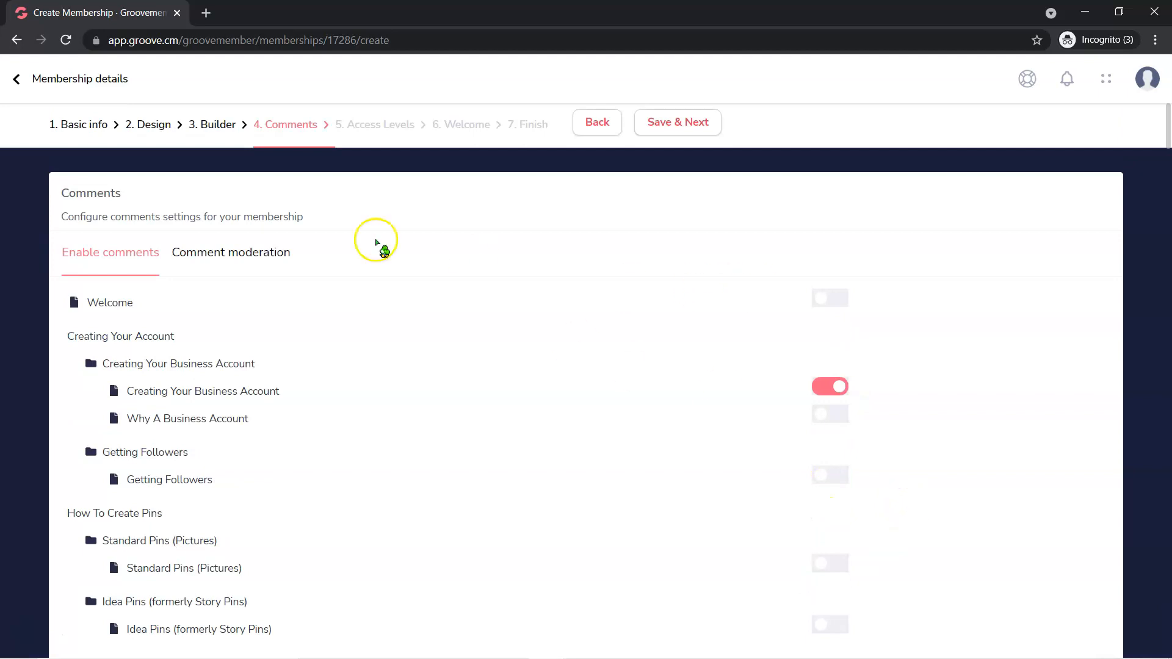
# Recheck the list of posts with comments and enable comments for the remaining "Creating Your Business Account" post
pyautogui.click(253, 258)
pyautogui.click(105, 256)
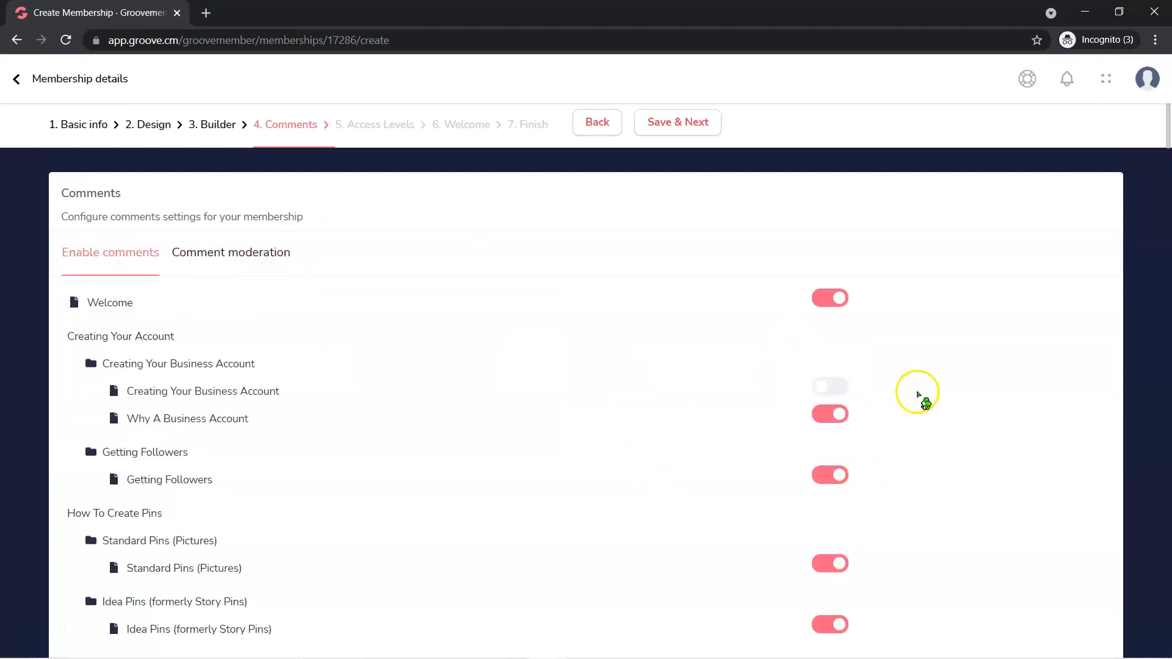
pyautogui.click(224, 253)
pyautogui.click(103, 253)
pyautogui.scroll(-2, 977, 452)
pyautogui.scroll(2, 999, 432)
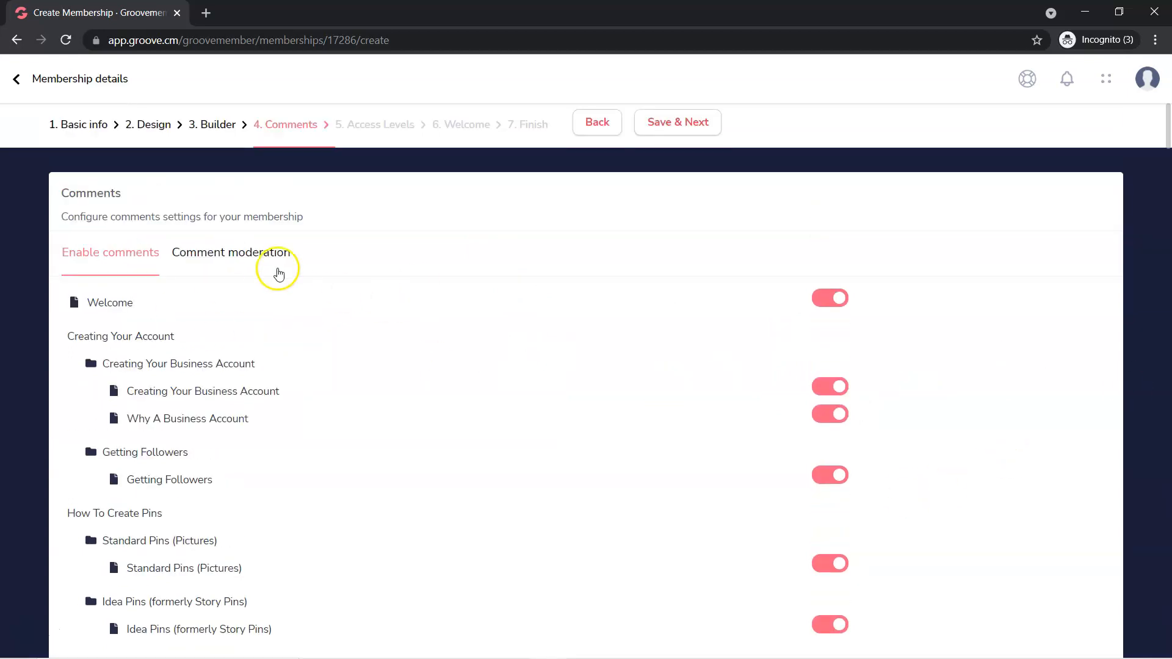
# Review the comment moderation options, keep auto-approval of all comments and save to continue to the Access Levels stage
pyautogui.click(261, 251)
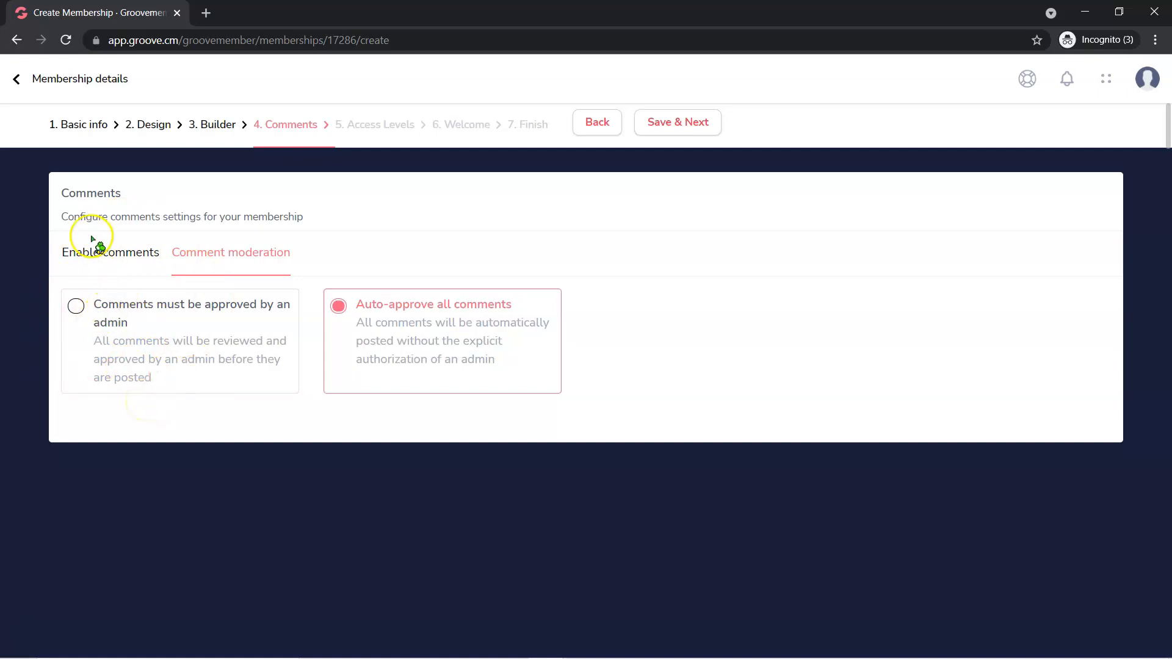
pyautogui.click(107, 253)
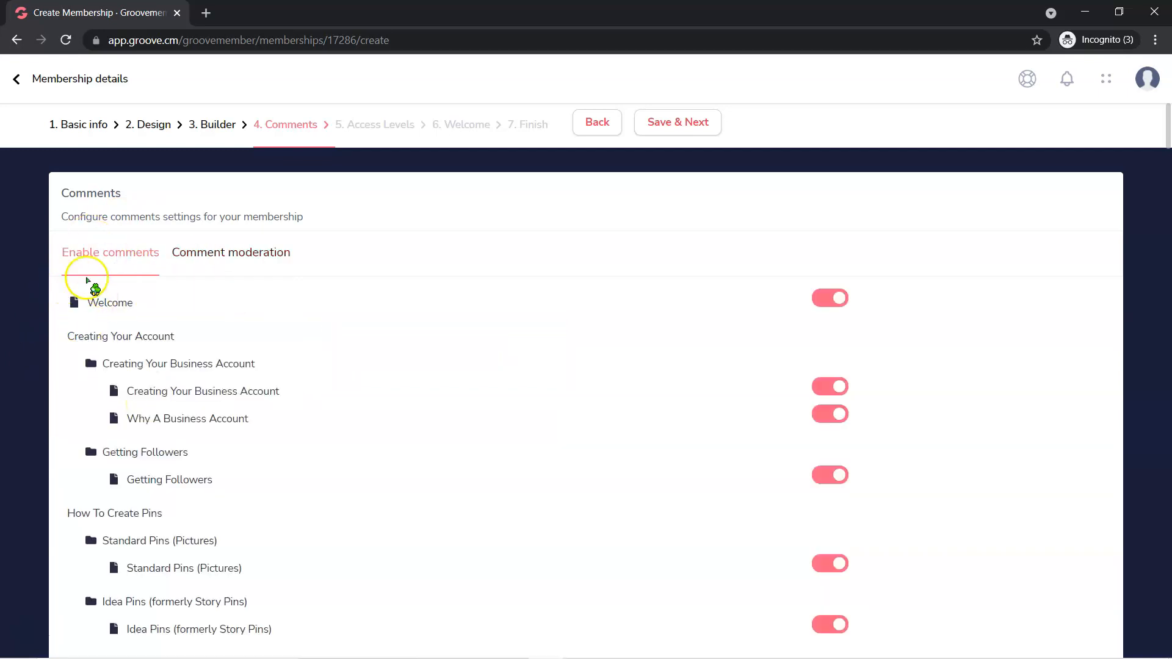
pyautogui.click(223, 254)
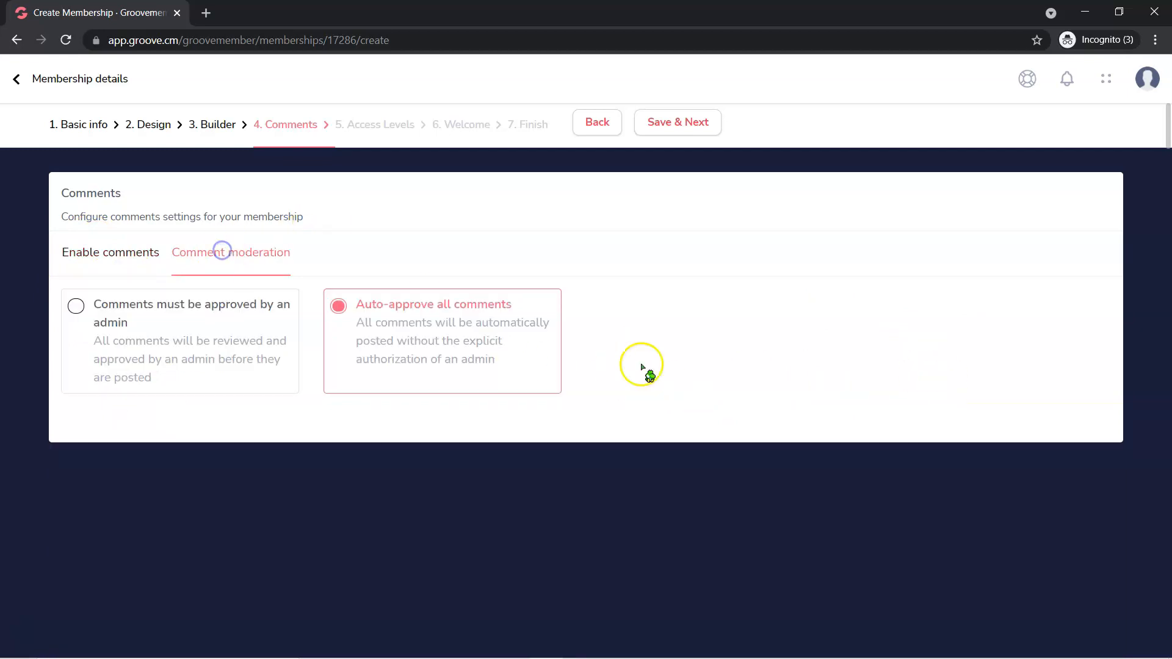
pyautogui.click(663, 122)
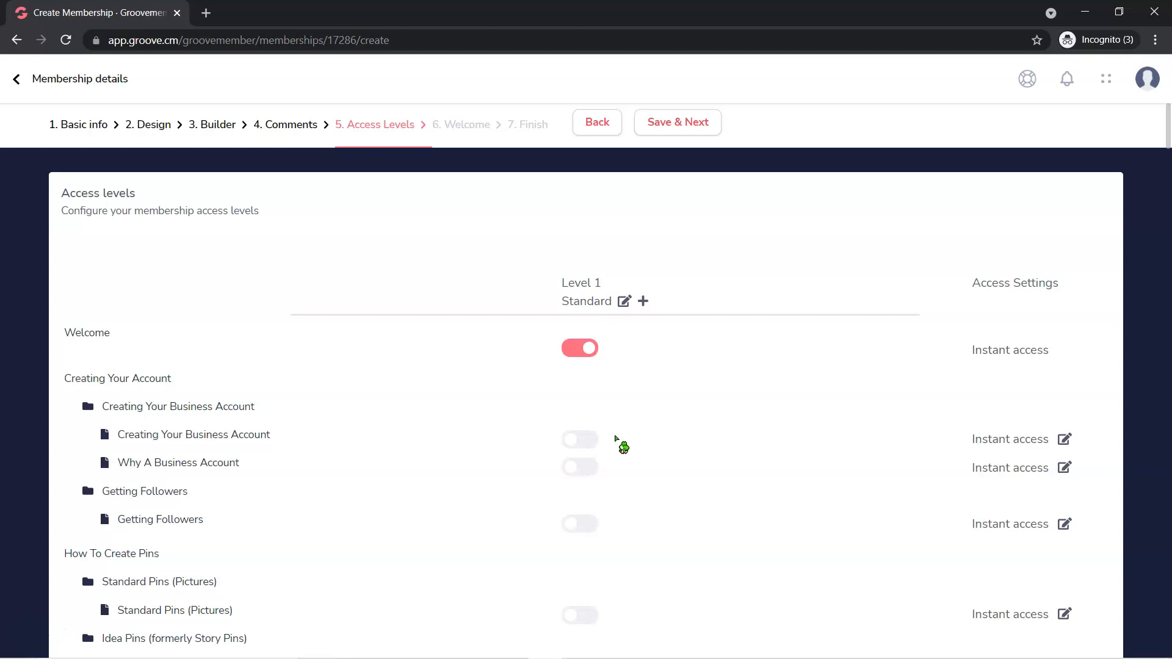
# Add an access level named Basic and rename the Standard level to Free
pyautogui.scroll(-2, 454, 403)
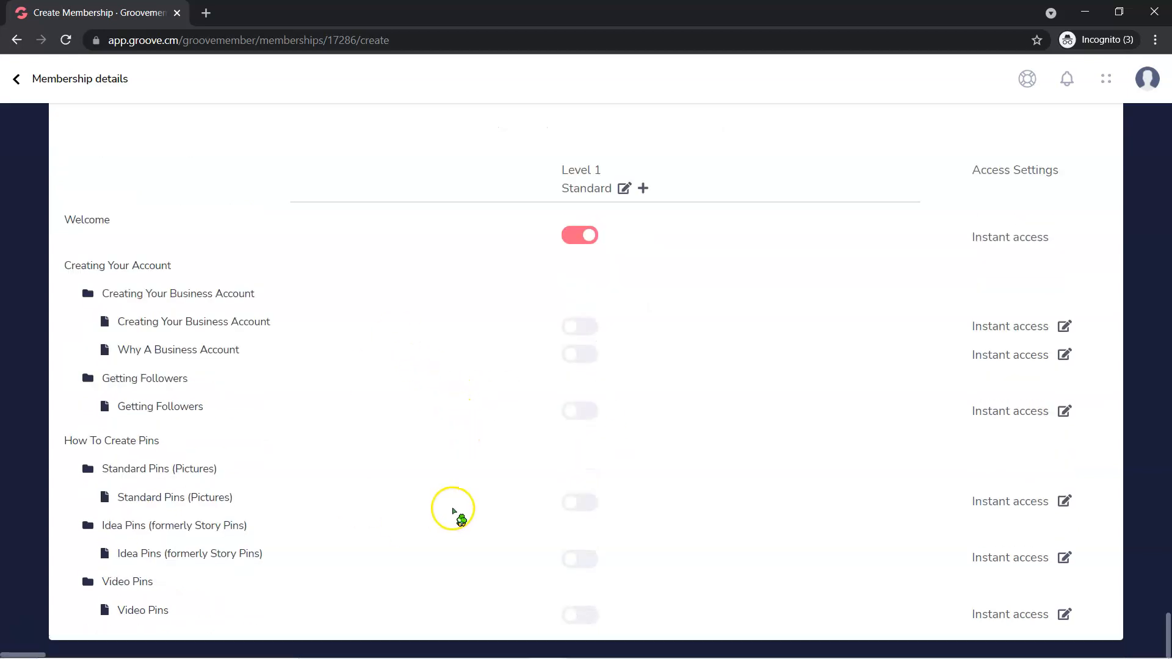
pyautogui.click(643, 188)
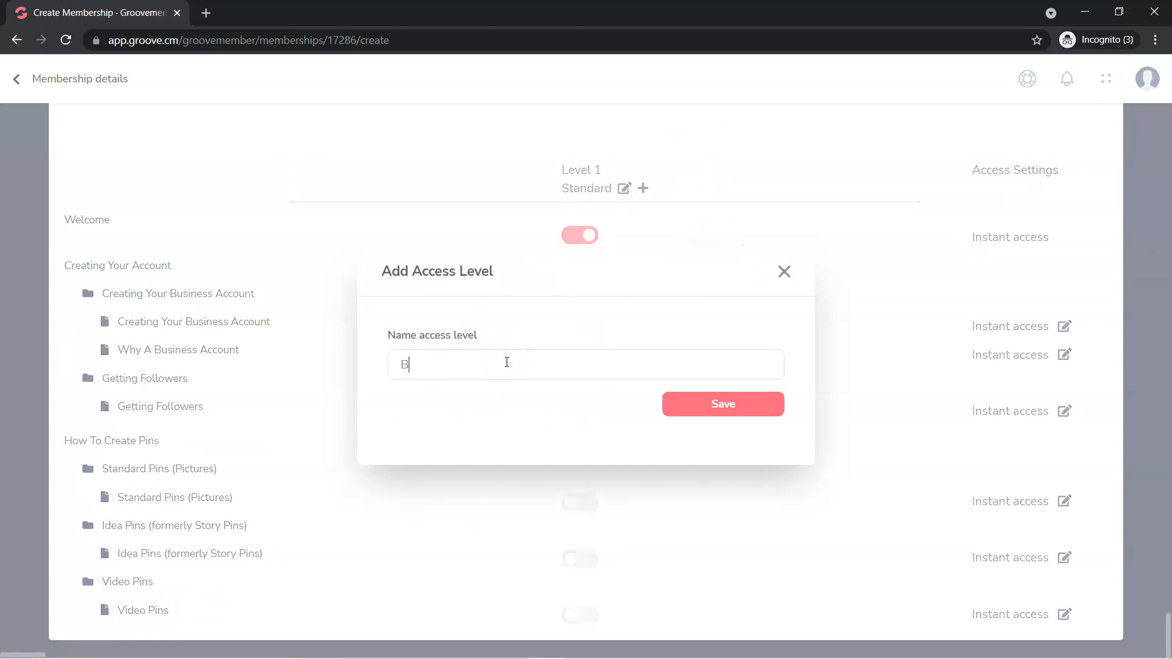
pyautogui.click(716, 411)
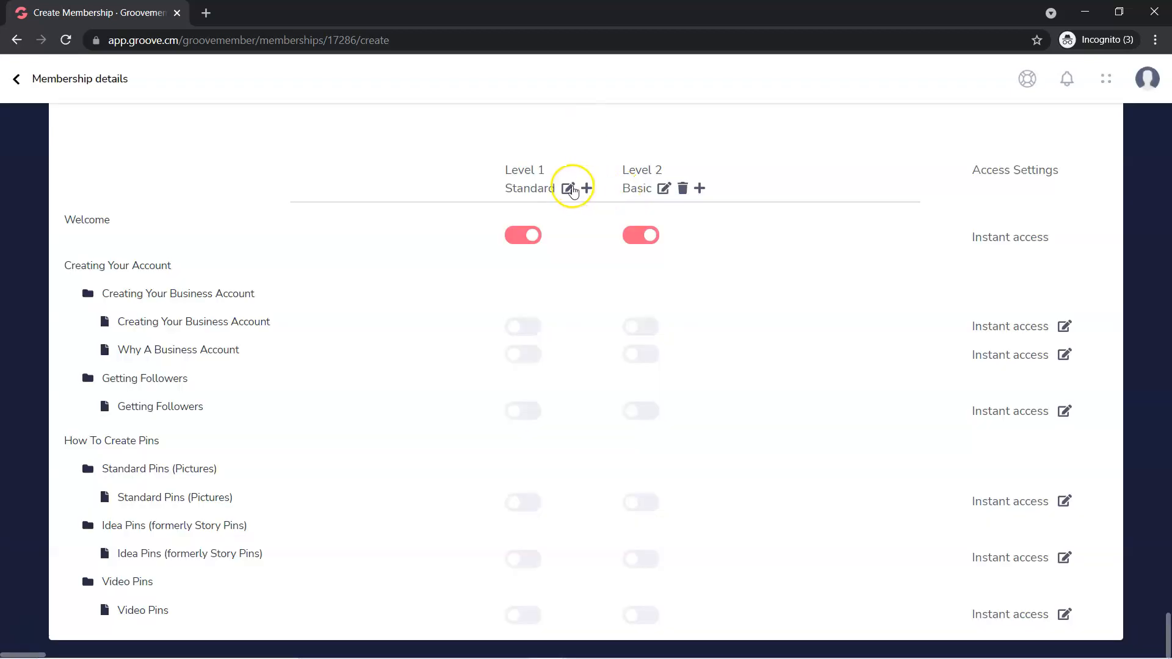
pyautogui.click(568, 189)
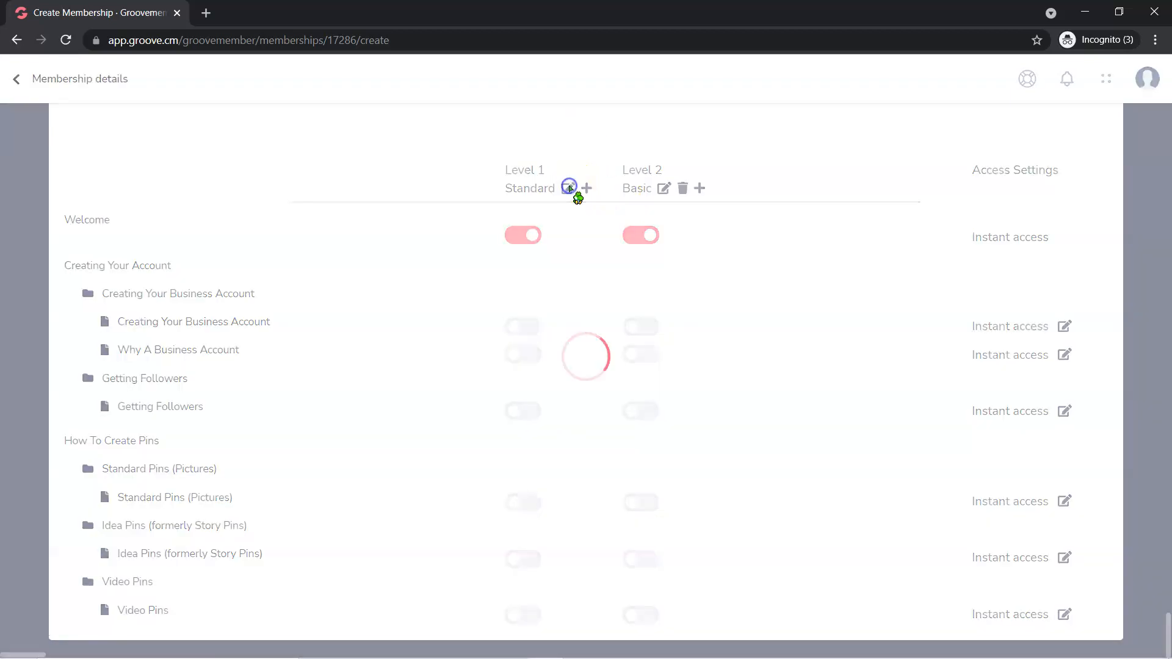
pyautogui.moveTo(476, 365); pyautogui.dragTo(399, 360)
pyautogui.write('Free')
pyautogui.click(713, 400)
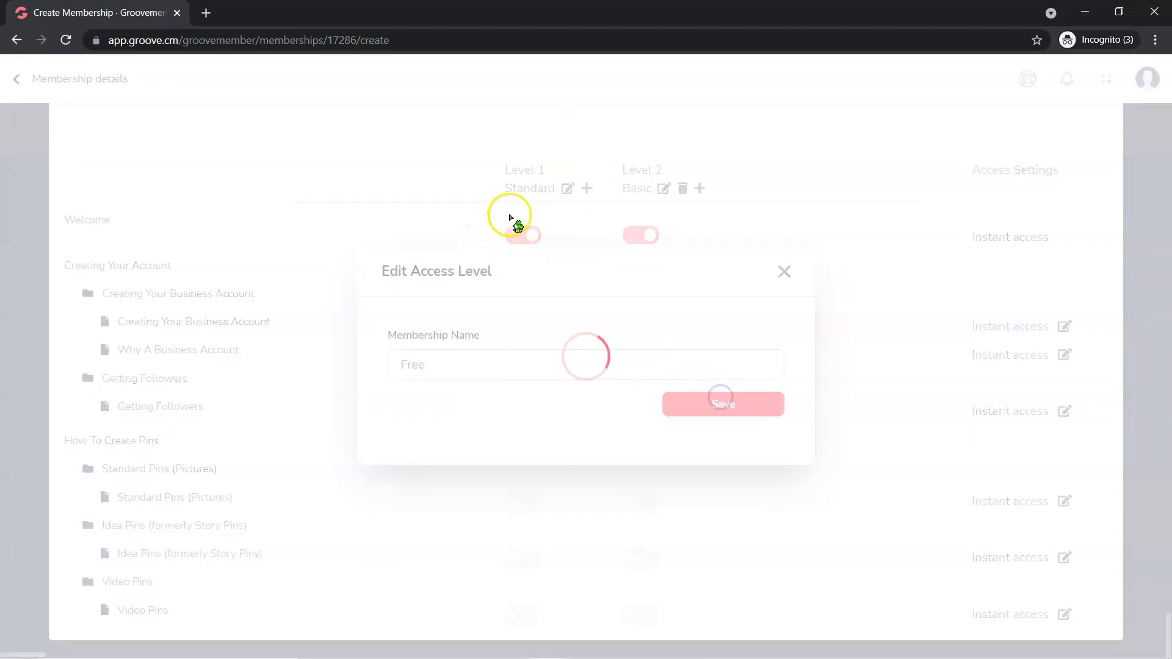
# Add three more access levels named Pro, Business and Enterprise after the Basic level
pyautogui.click(686, 188)
pyautogui.click(462, 363)
pyautogui.write('Pro')
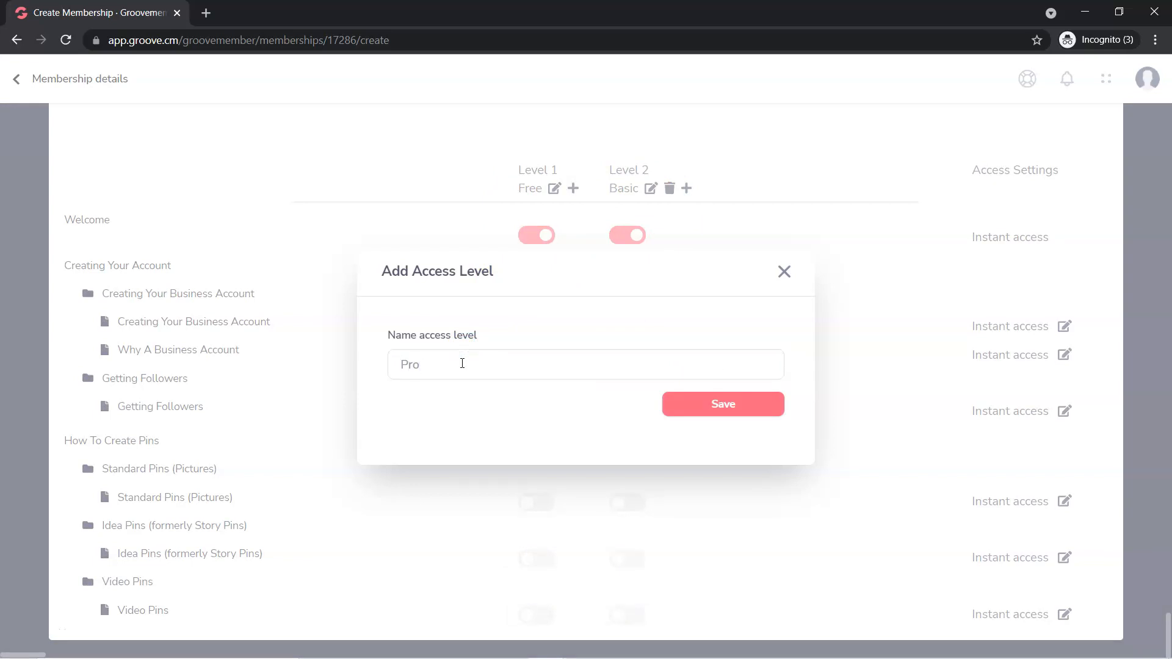
pyautogui.click(689, 405)
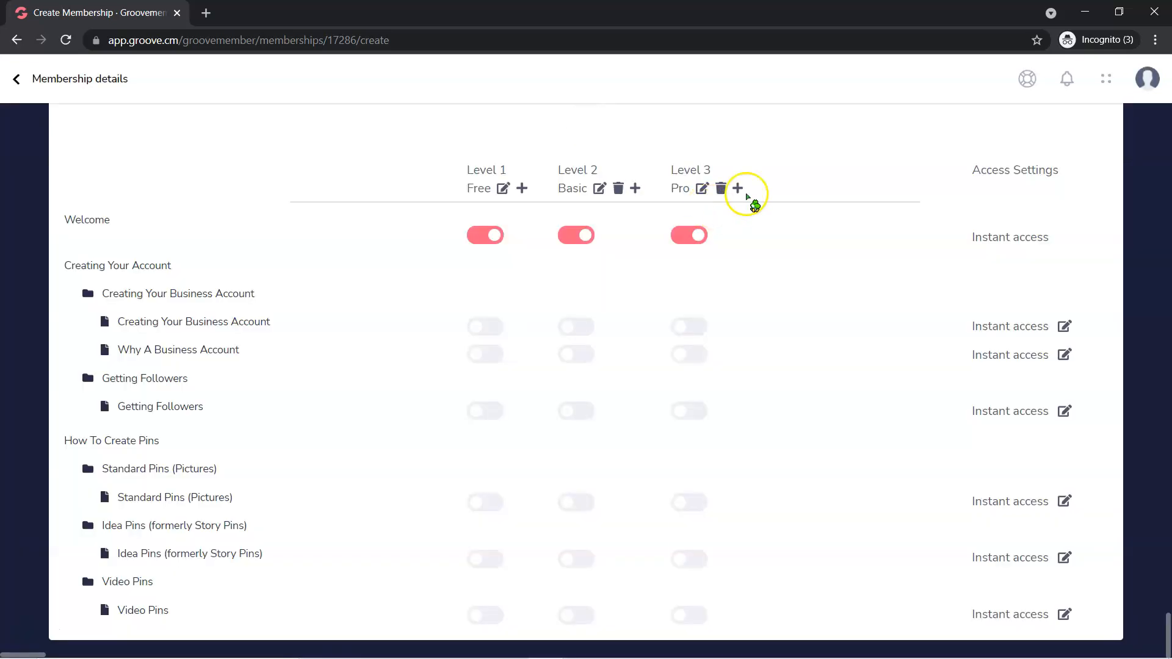
pyautogui.click(740, 190)
pyautogui.write('Business')
pyautogui.click(702, 404)
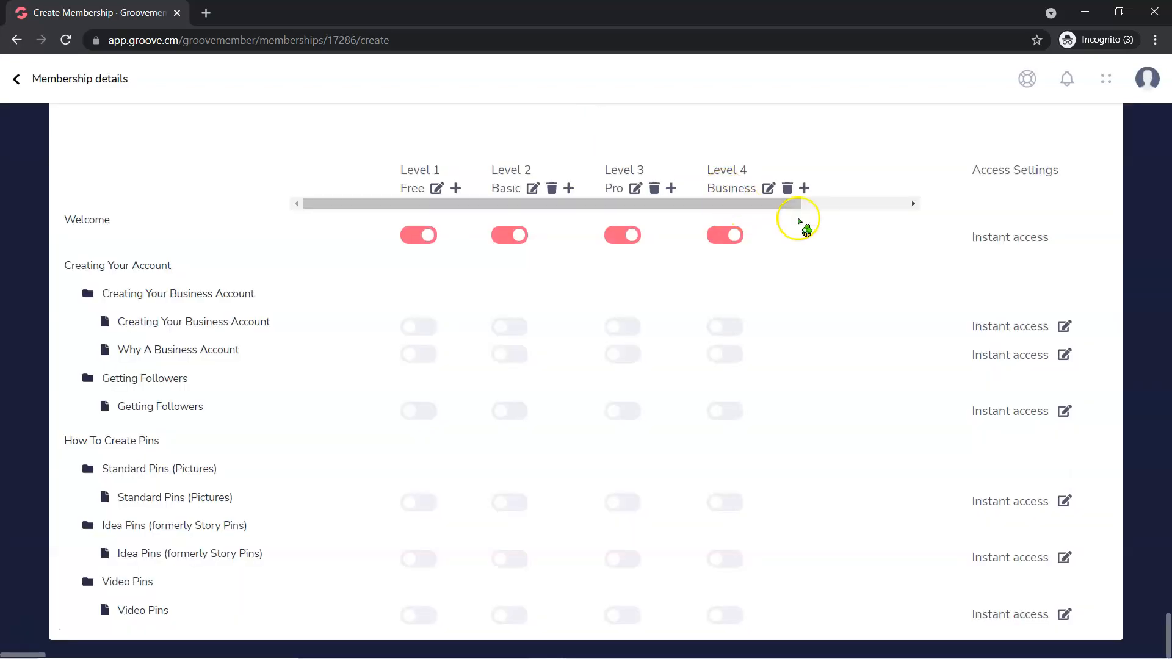
pyautogui.click(804, 188)
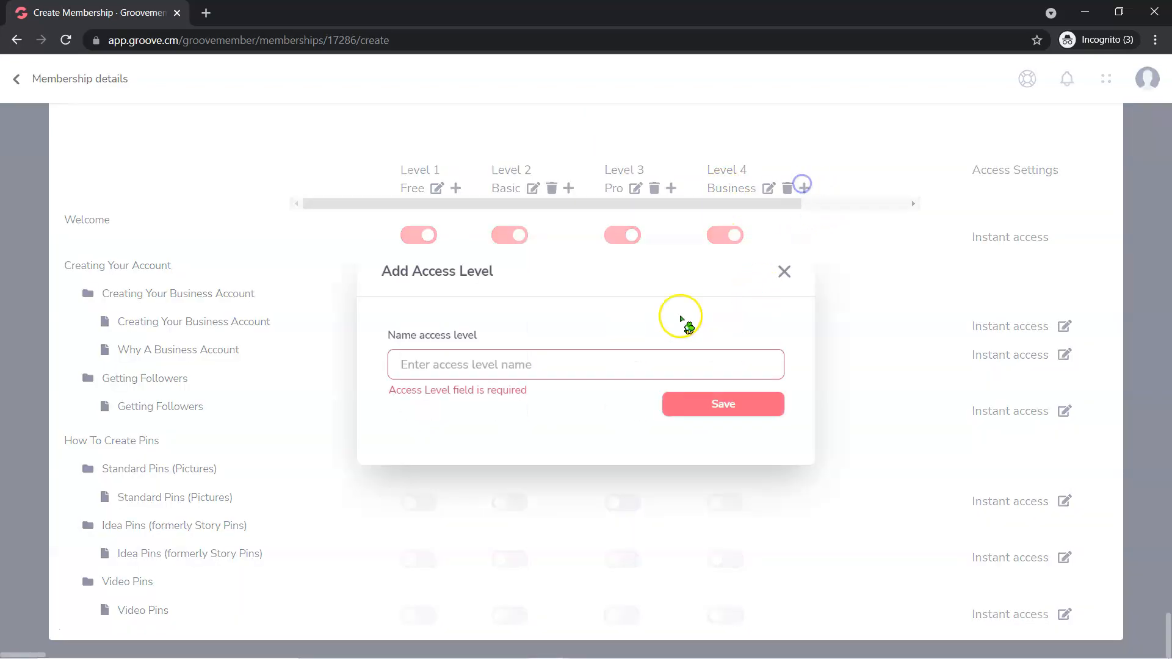
pyautogui.write('Enterprise')
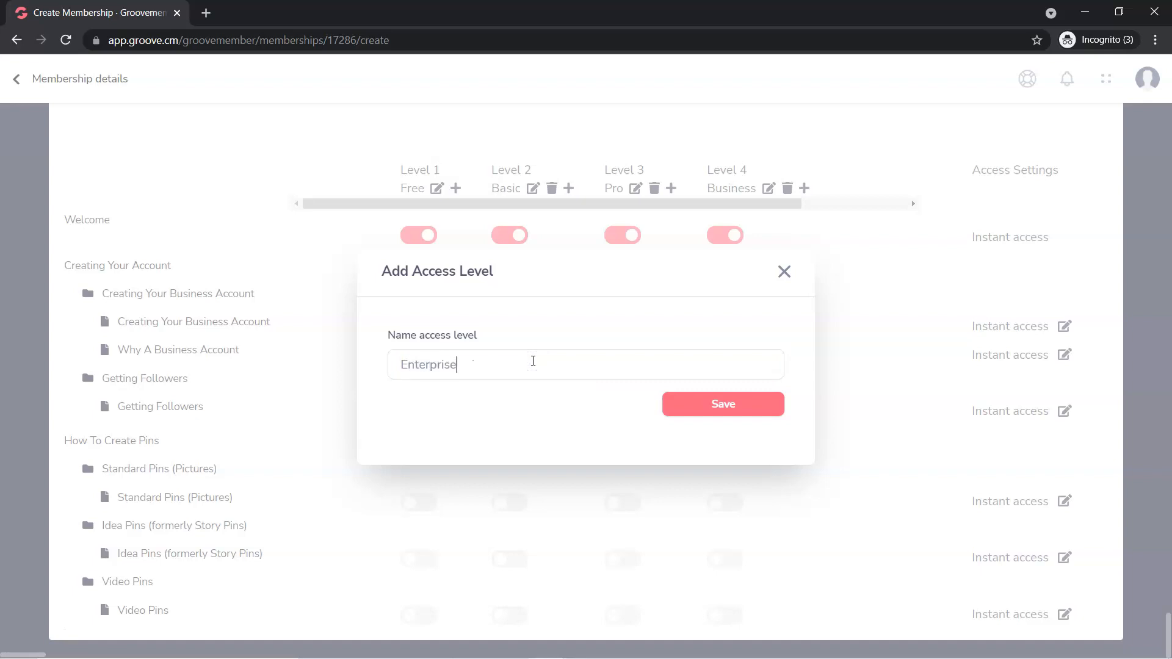
pyautogui.click(674, 398)
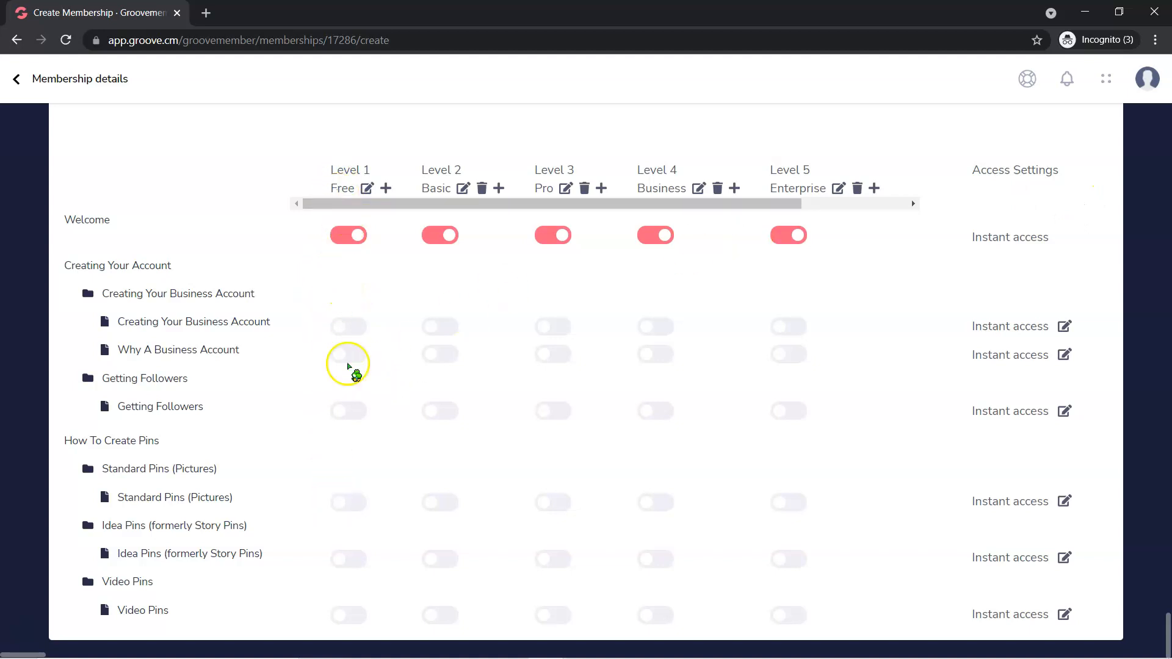
# Give Free access to both posts under Creating Your Business Account, and Basic access to those plus the Getting Followers post
pyautogui.click(344, 325)
pyautogui.click(344, 354)
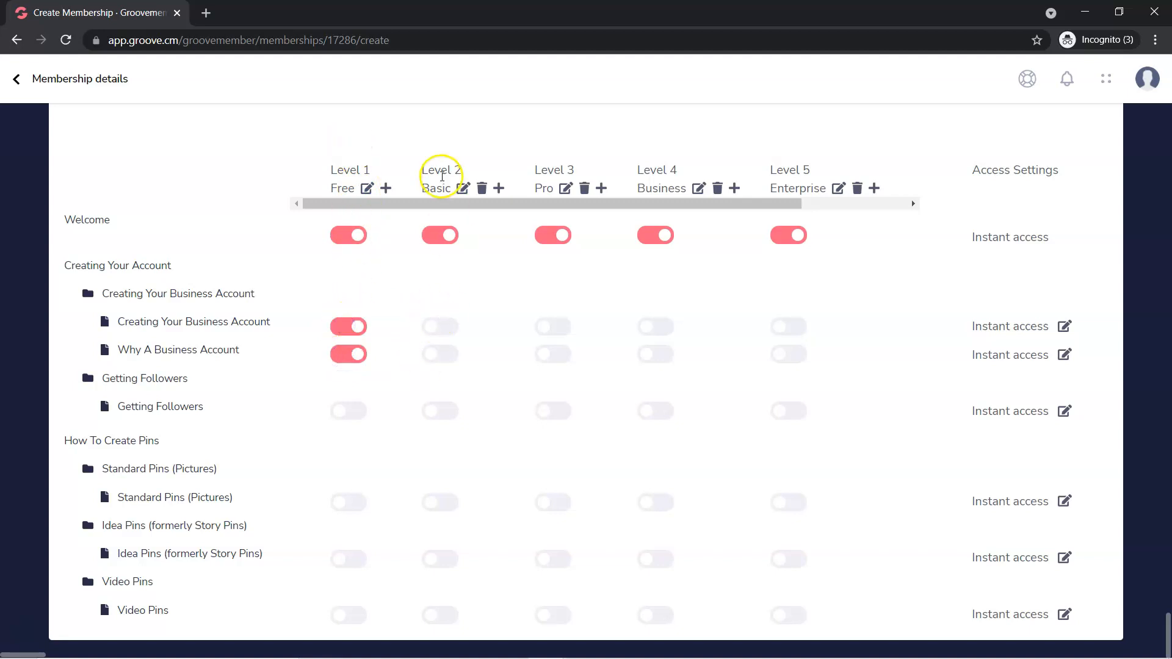
pyautogui.click(439, 325)
pyautogui.click(440, 353)
pyautogui.click(440, 409)
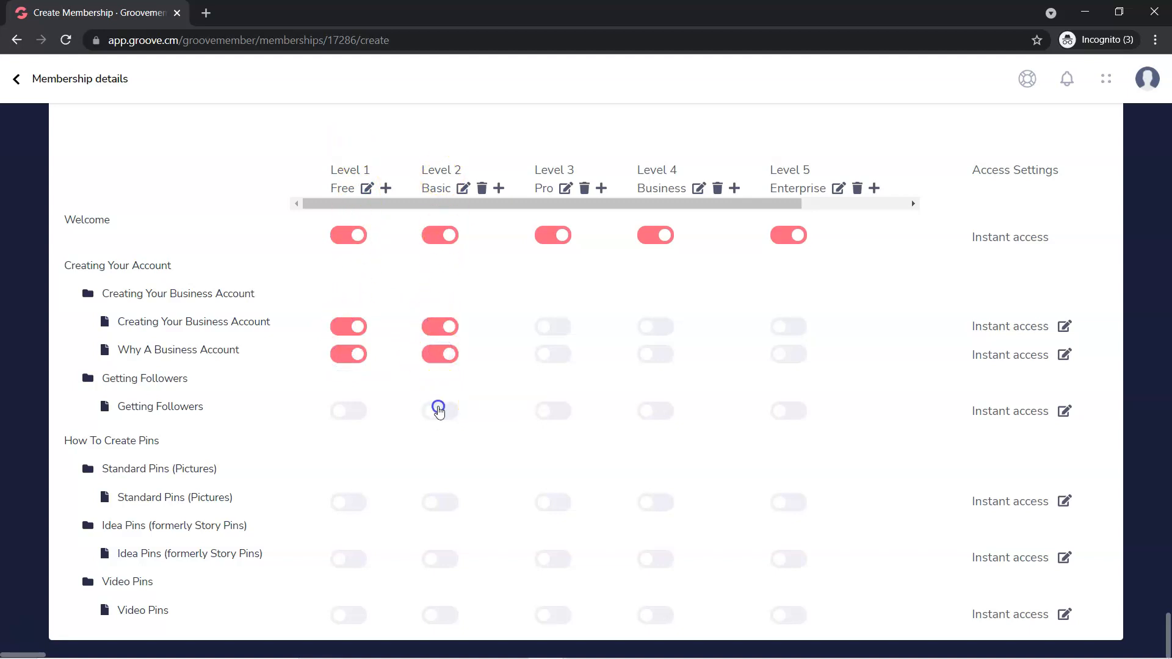
# Give Pro access to every post through Standard Pins (Pictures), and Business access to every post through Idea Pins (formerly Story Pins)
pyautogui.click(553, 326)
pyautogui.click(555, 354)
pyautogui.click(553, 410)
pyautogui.click(553, 502)
pyautogui.click(654, 327)
pyautogui.click(658, 420)
pyautogui.click(650, 498)
pyautogui.click(657, 558)
# Give the Enterprise level access to all posts in both modules, including Video Pins
pyautogui.click(787, 333)
pyautogui.click(787, 353)
pyautogui.click(787, 410)
pyautogui.click(784, 501)
pyautogui.click(788, 558)
pyautogui.click(787, 607)
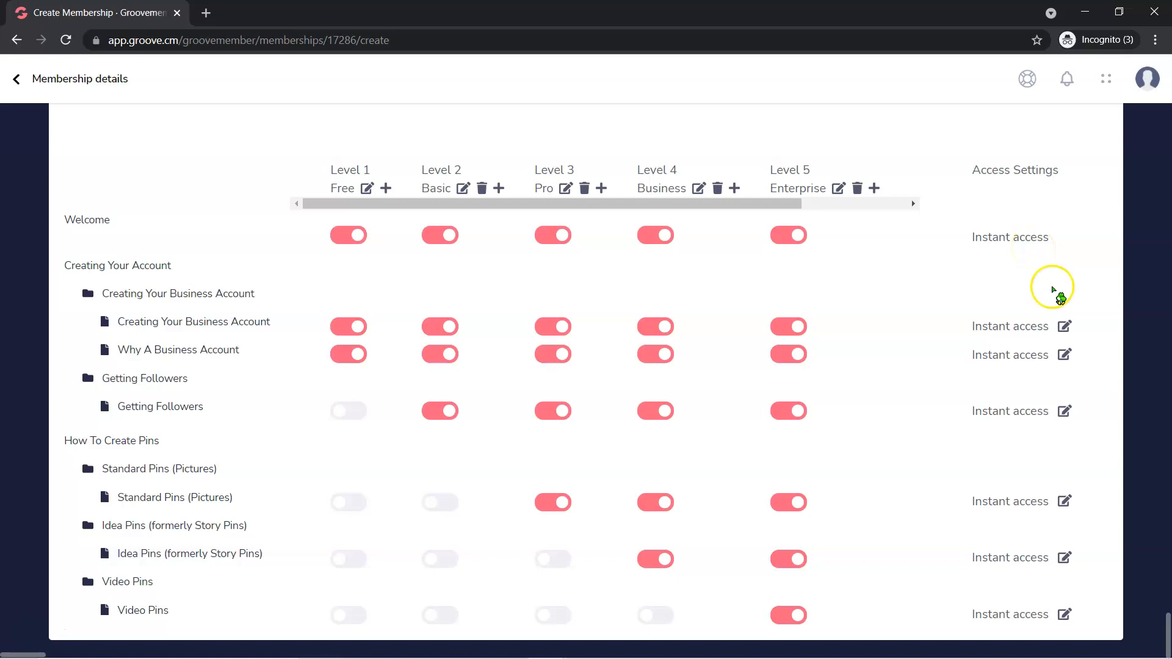
# Check the unlock options of the "Creating Your Business Account" post without changing them, and save the access levels to continue to Welcome
pyautogui.click(1063, 327)
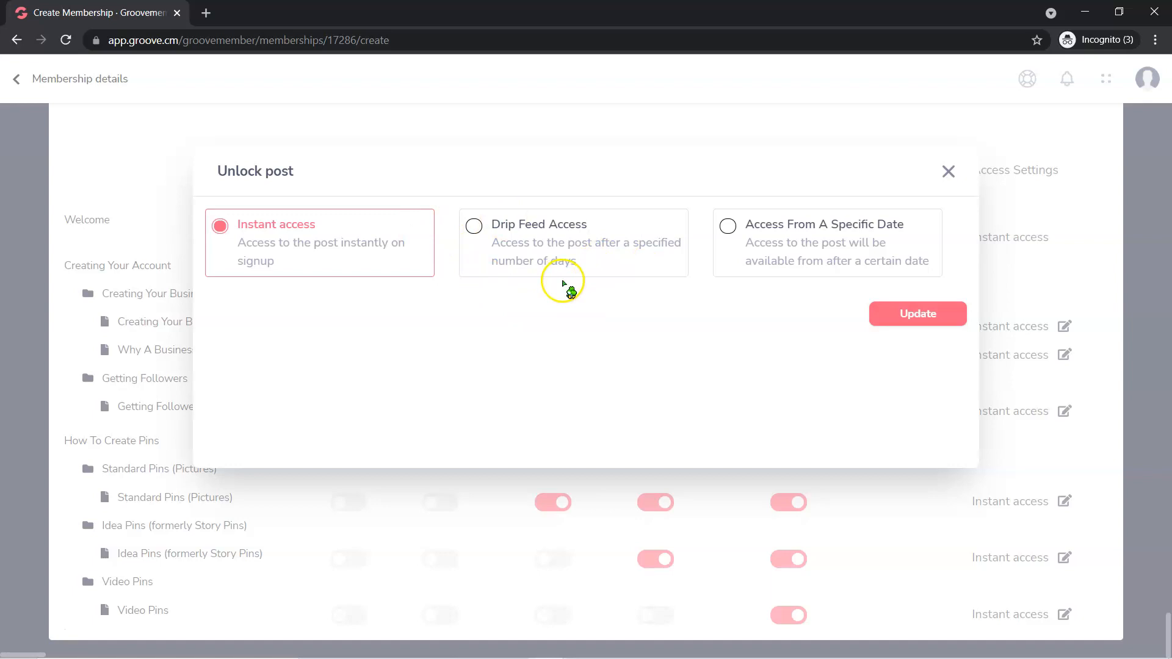
pyautogui.click(948, 172)
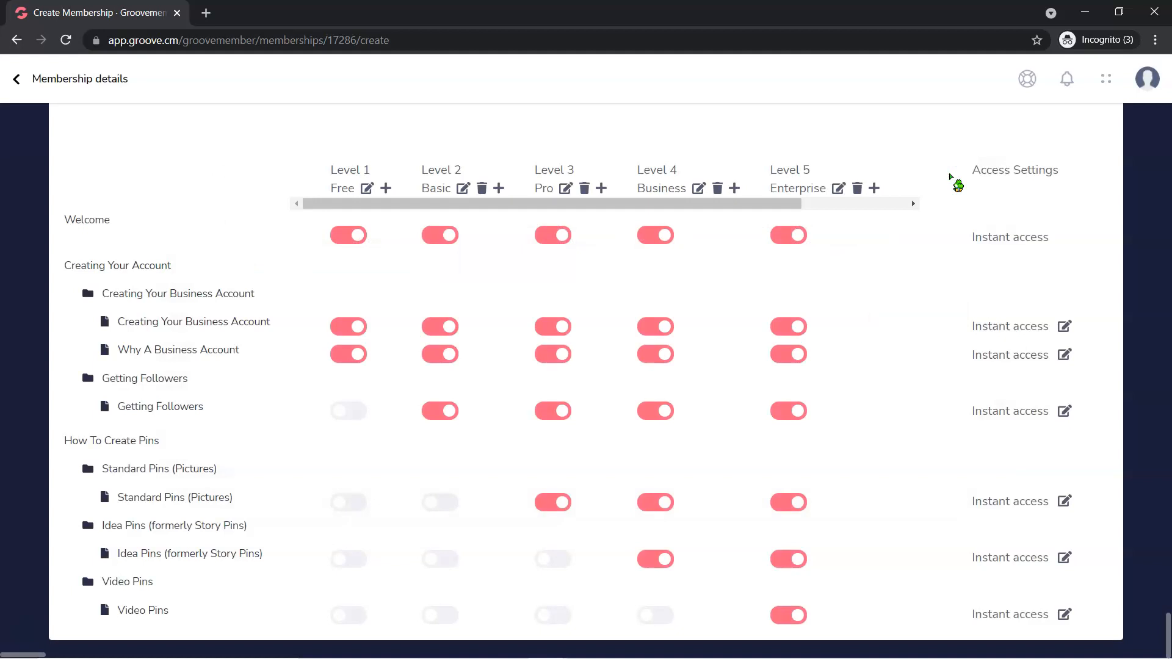
pyautogui.scroll(2, 931, 329)
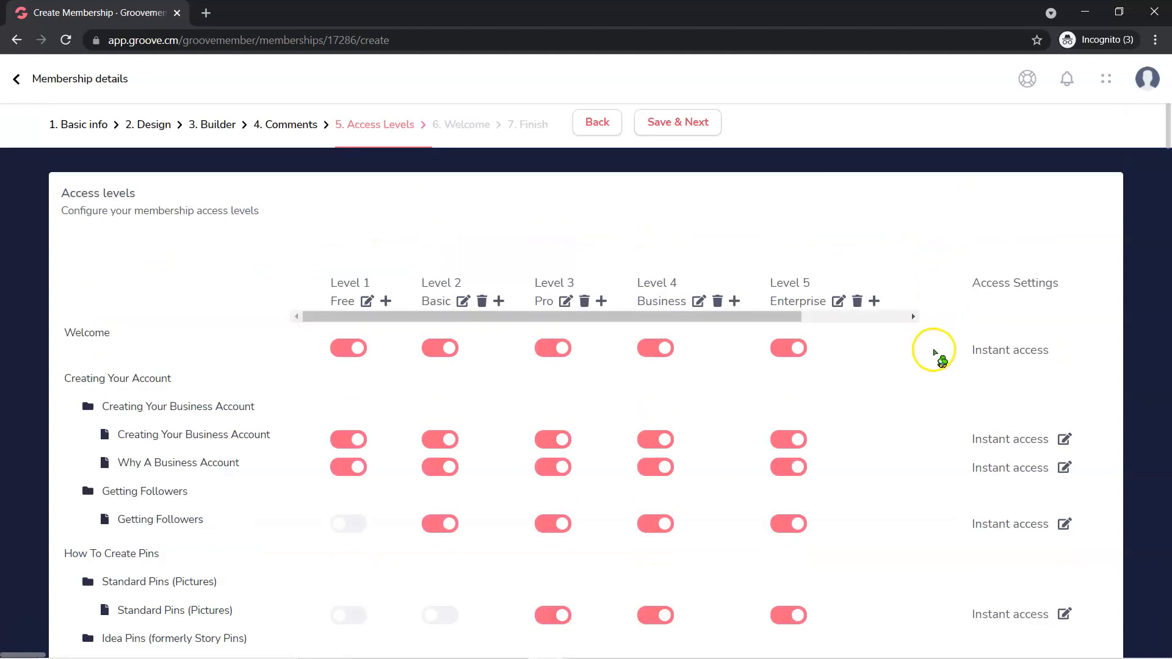
pyautogui.scroll(-2, 935, 352)
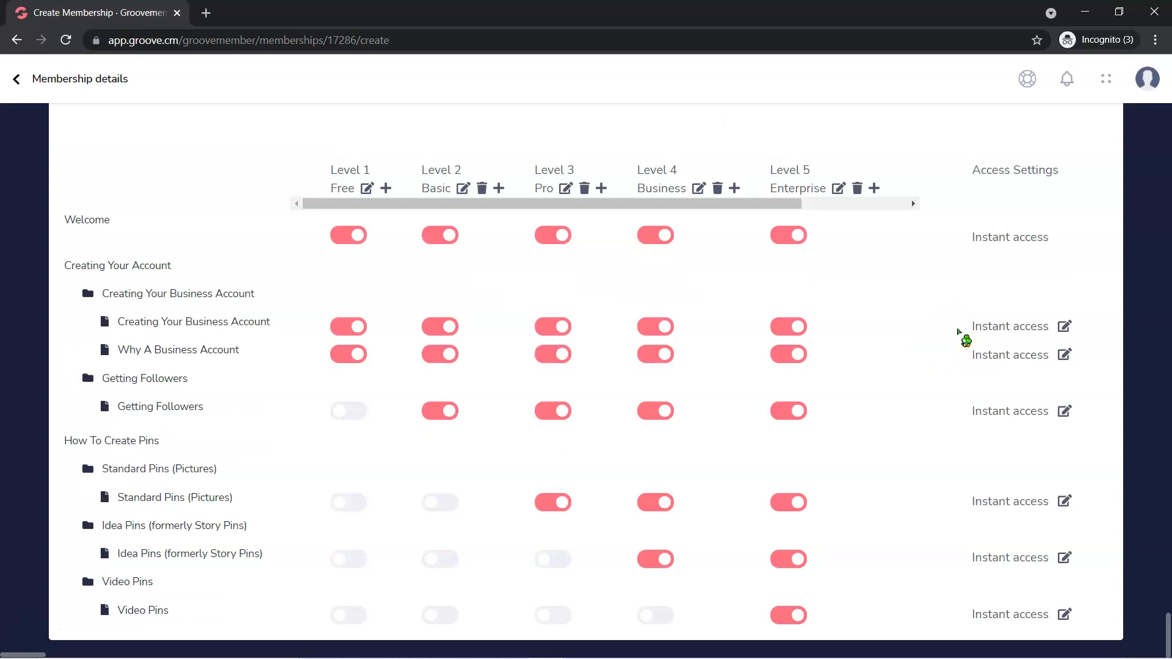
pyautogui.scroll(2, 908, 385)
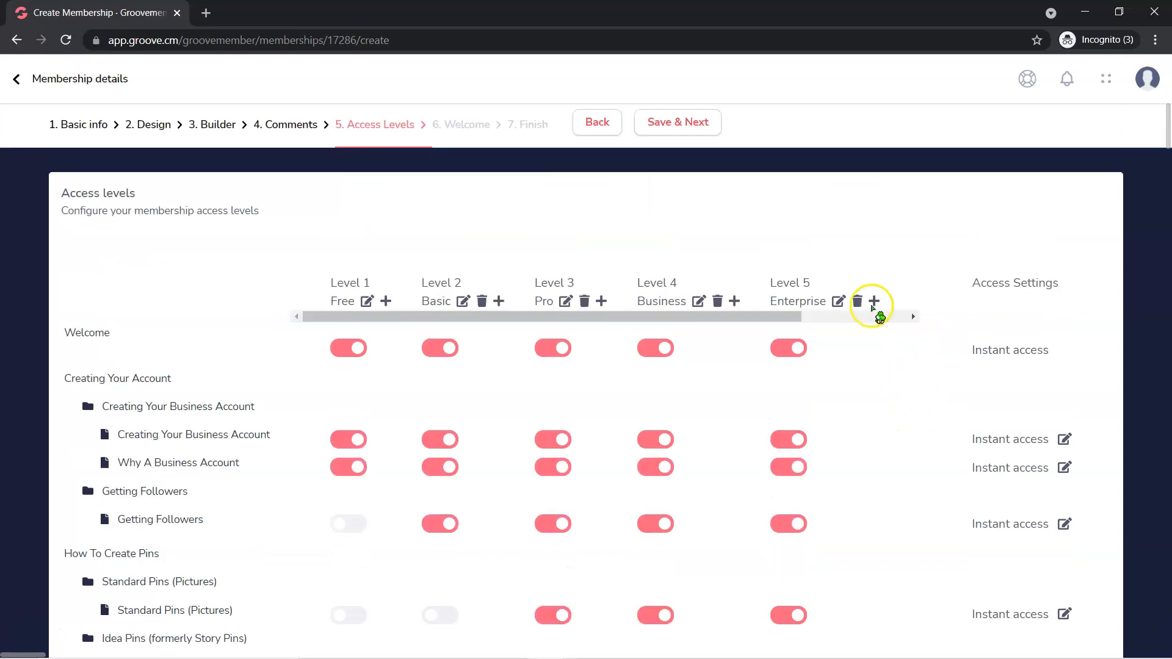
pyautogui.click(676, 123)
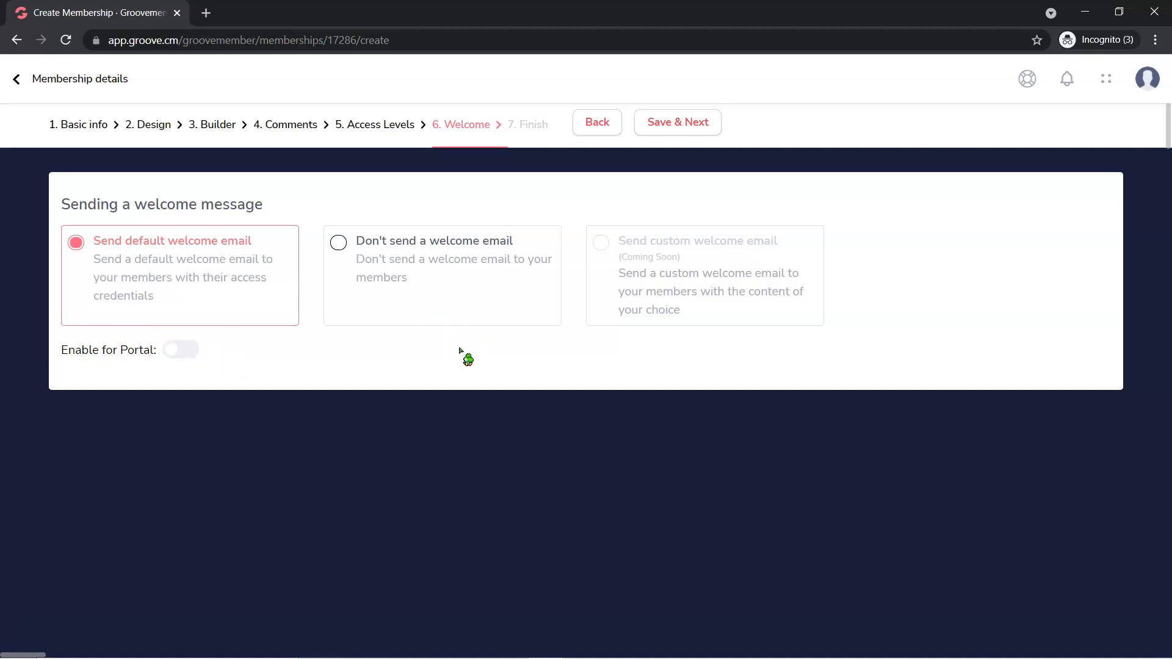
# Try enabling the welcome message for a portal, look at the portal selection and turn the option off again
pyautogui.click(175, 349)
pyautogui.click(153, 383)
pyautogui.click(240, 370)
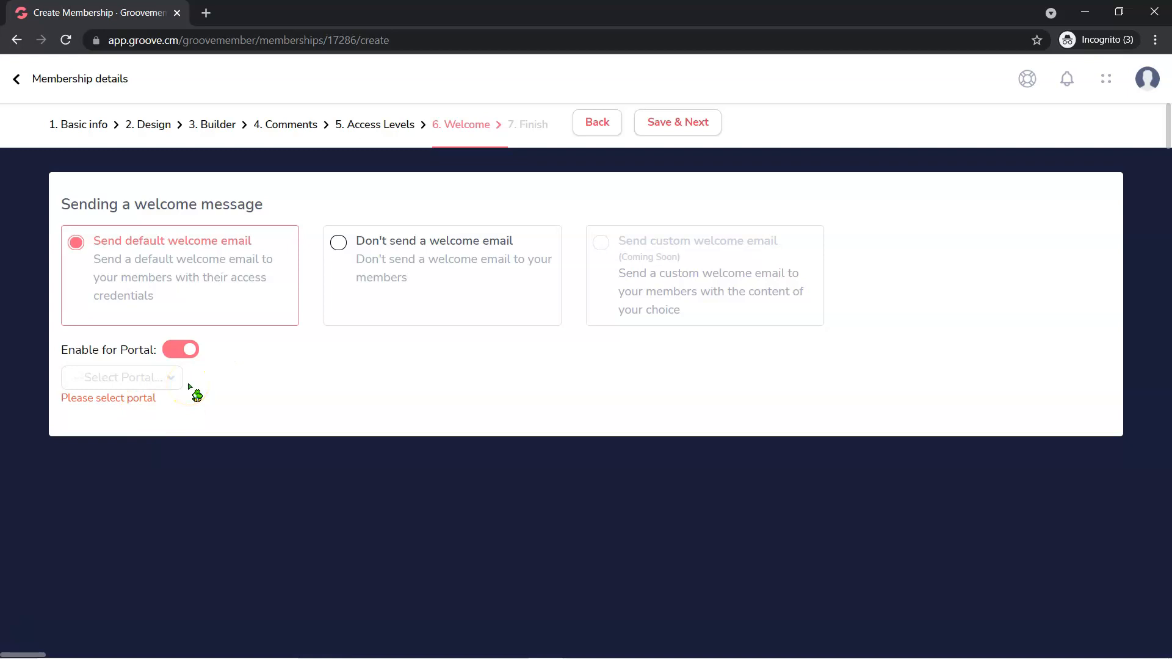
pyautogui.click(176, 351)
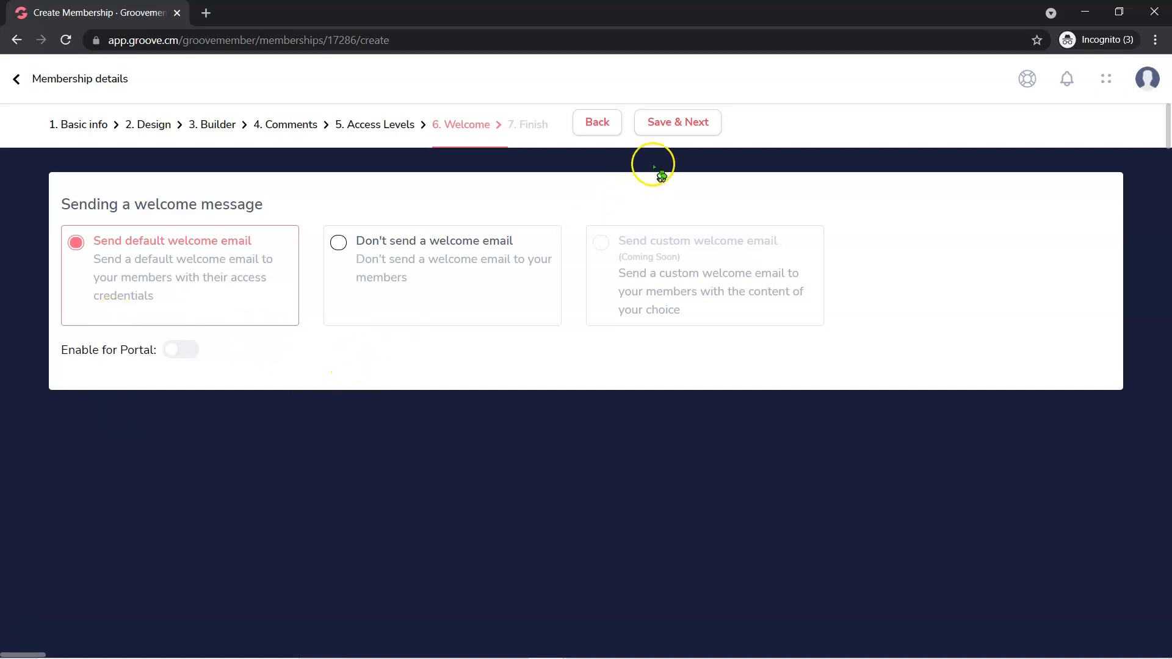
# Save the default welcome email setting, finish the membership setup and return to the memberships list
pyautogui.click(679, 122)
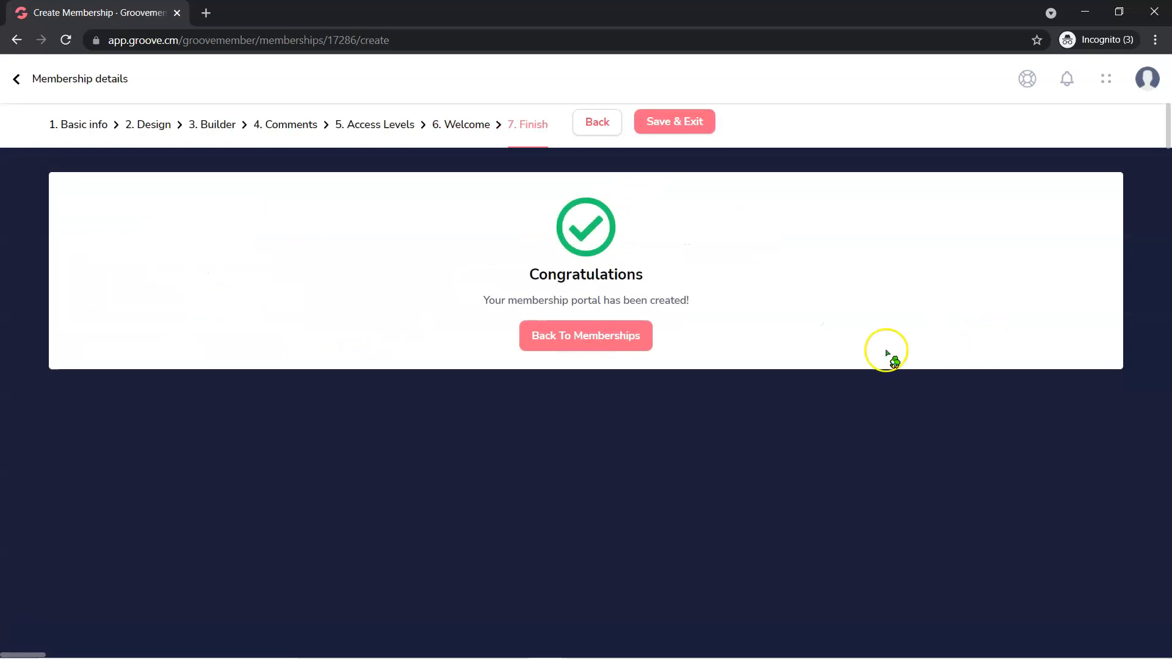
pyautogui.click(589, 335)
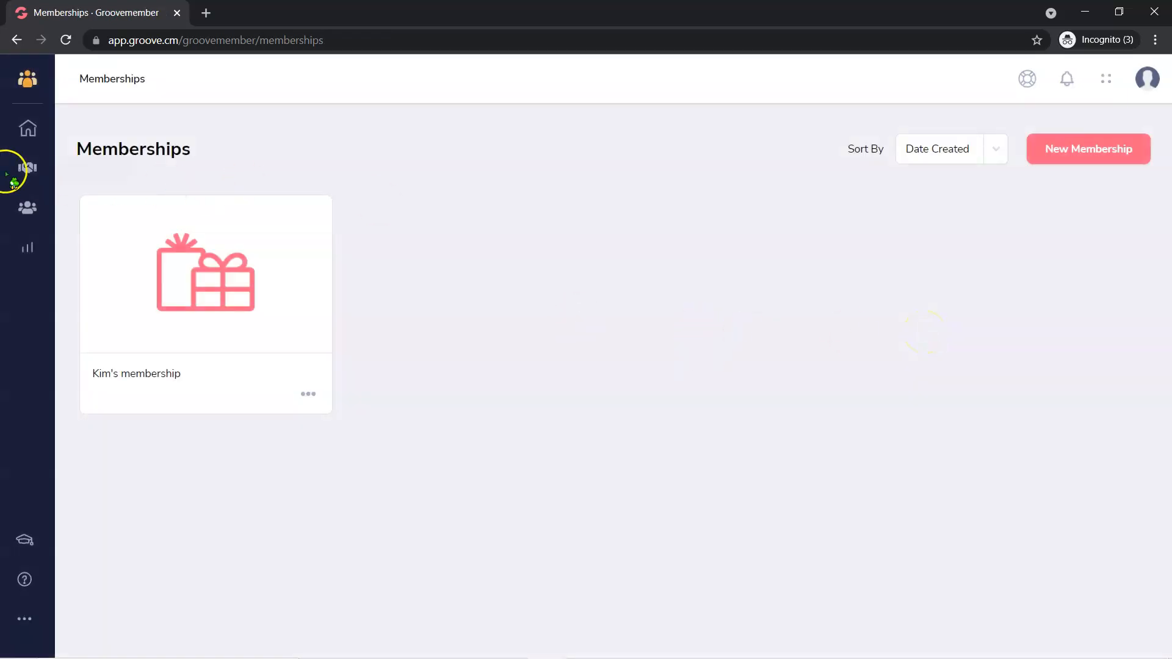
# Look through the Files, My Members and Analytics sections of GrooveMember
pyautogui.click(28, 174)
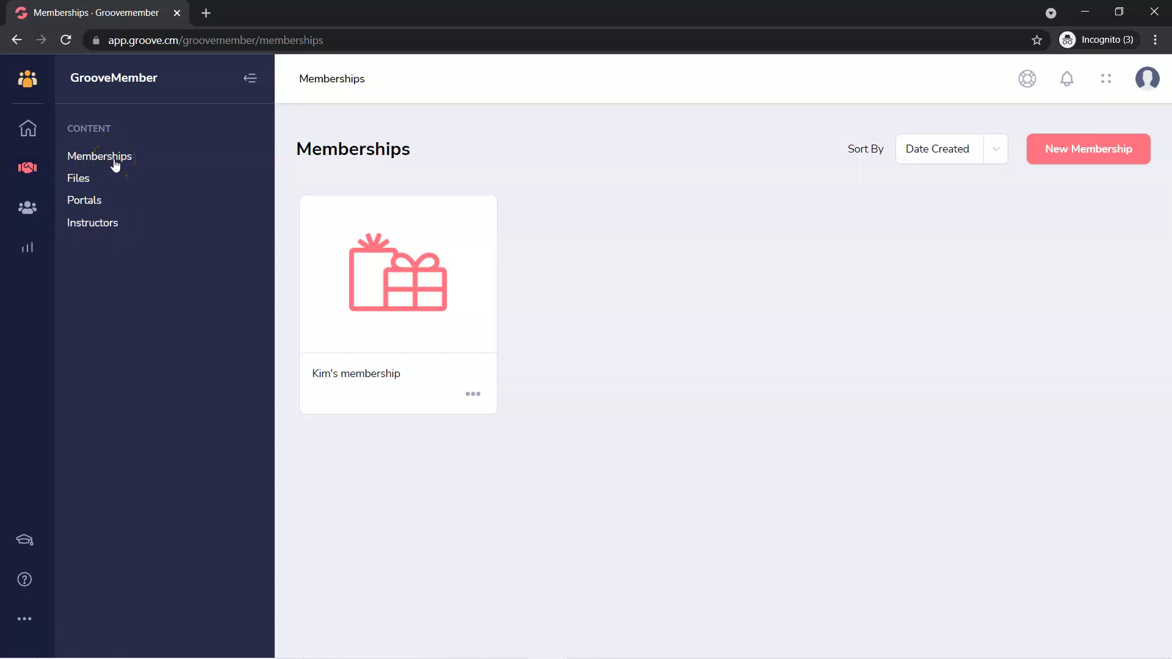
pyautogui.click(78, 182)
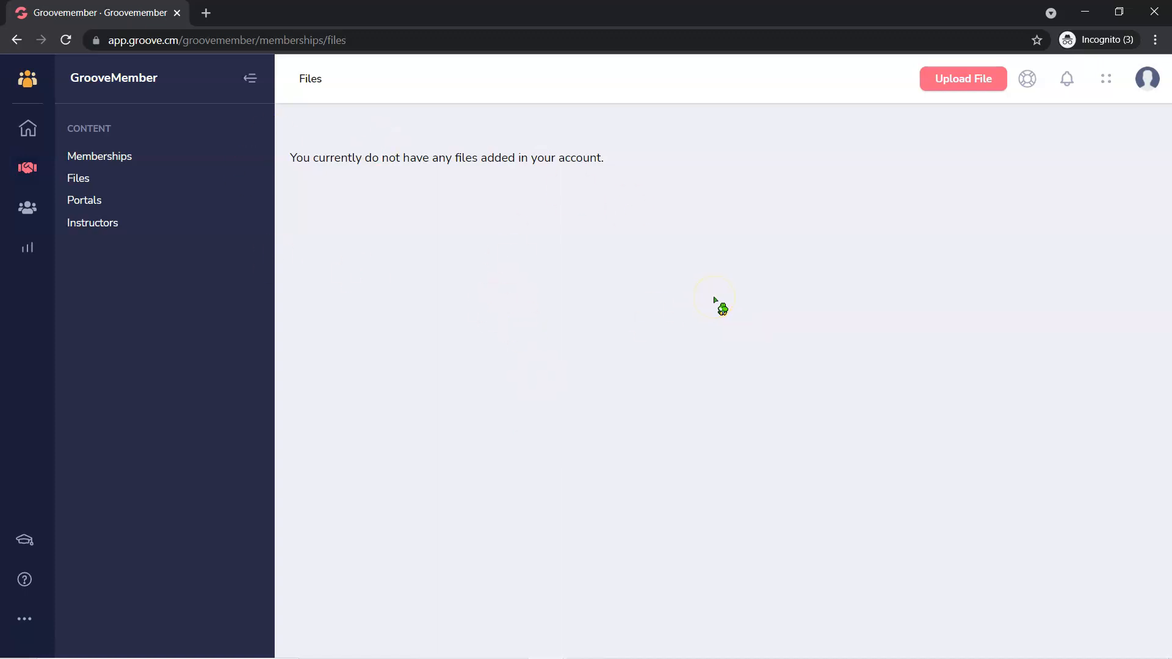
pyautogui.click(35, 207)
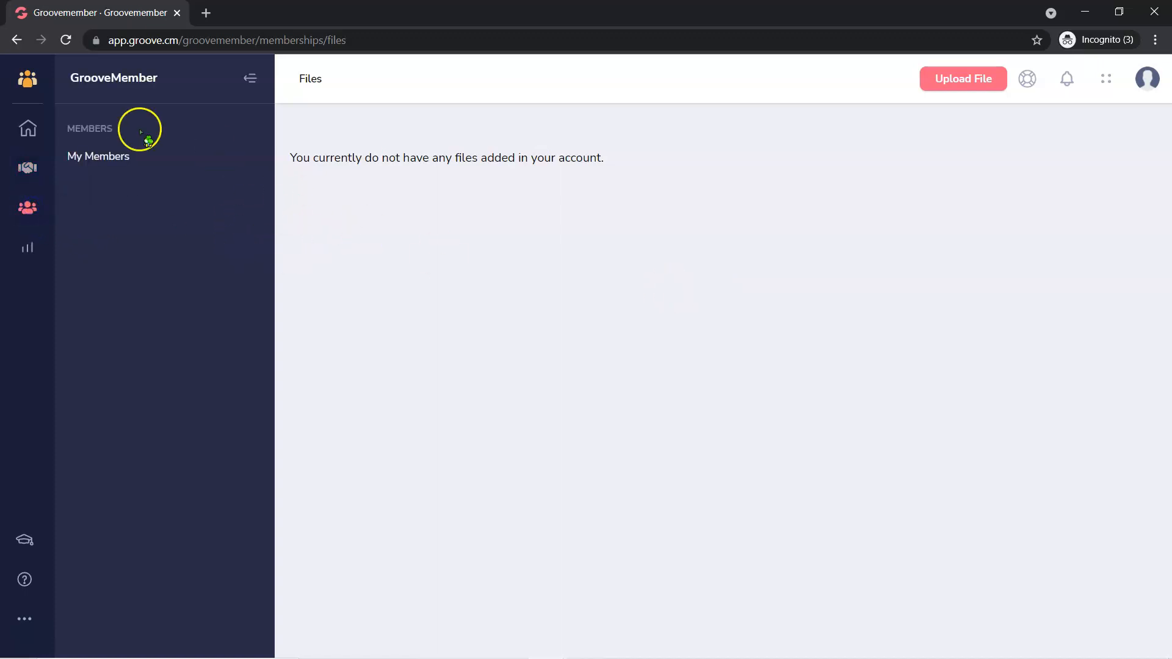
pyautogui.click(108, 154)
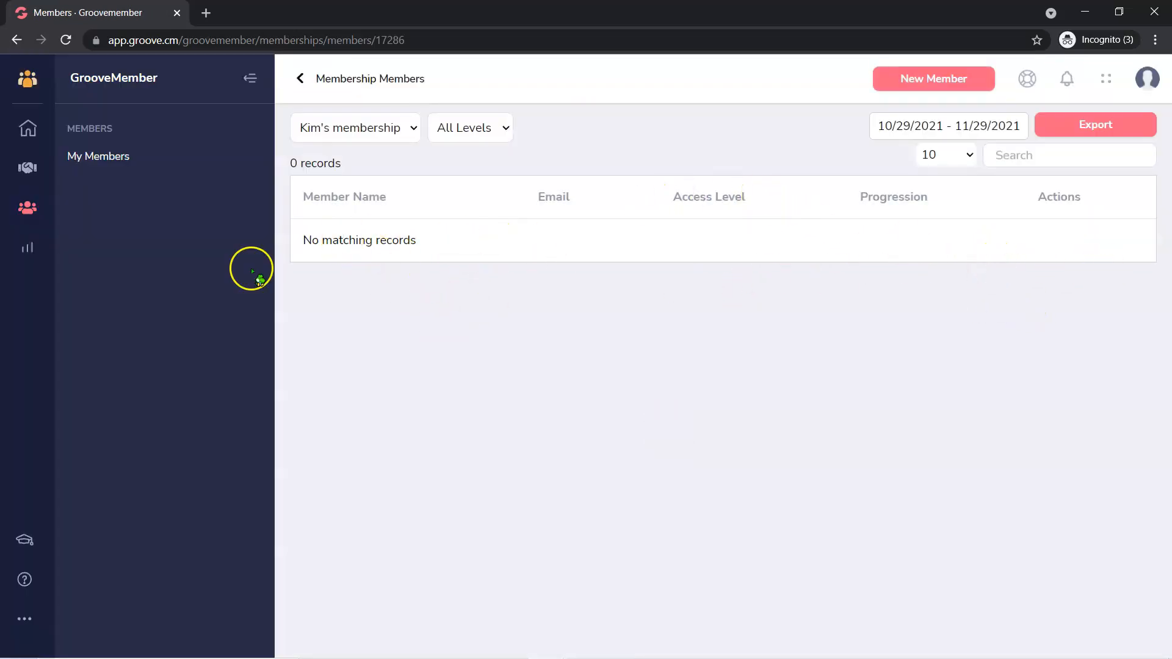
pyautogui.click(32, 249)
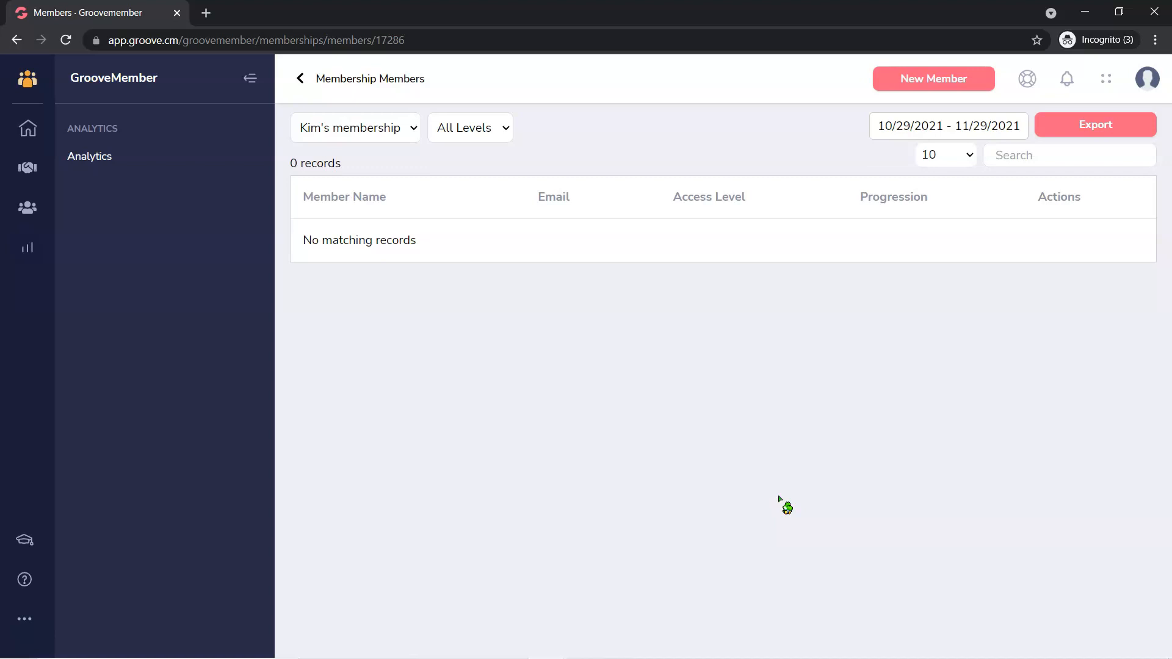
pyautogui.click(726, 482)
# Switch to the GrooveFunnels packages page and compare the Free and Lifetime limits for GroovePages and GrooveSell
pyautogui.hotkey('alt', 'Tab')
pyautogui.hotkey('alt', 'Tab')
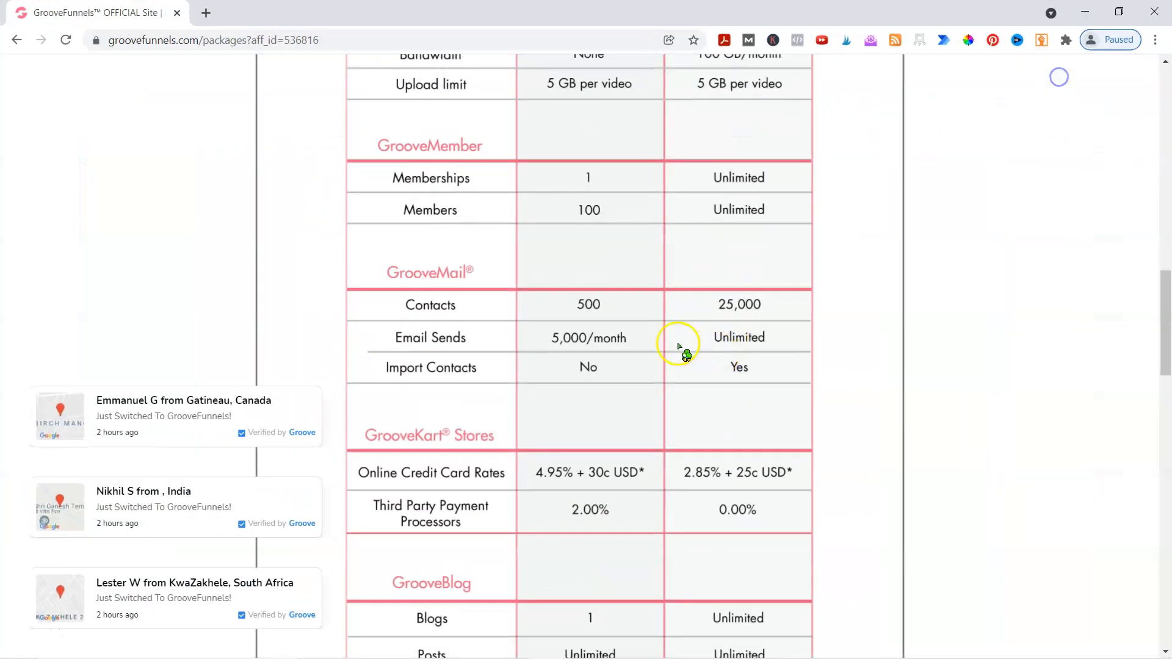
pyautogui.scroll(20, 750, 464)
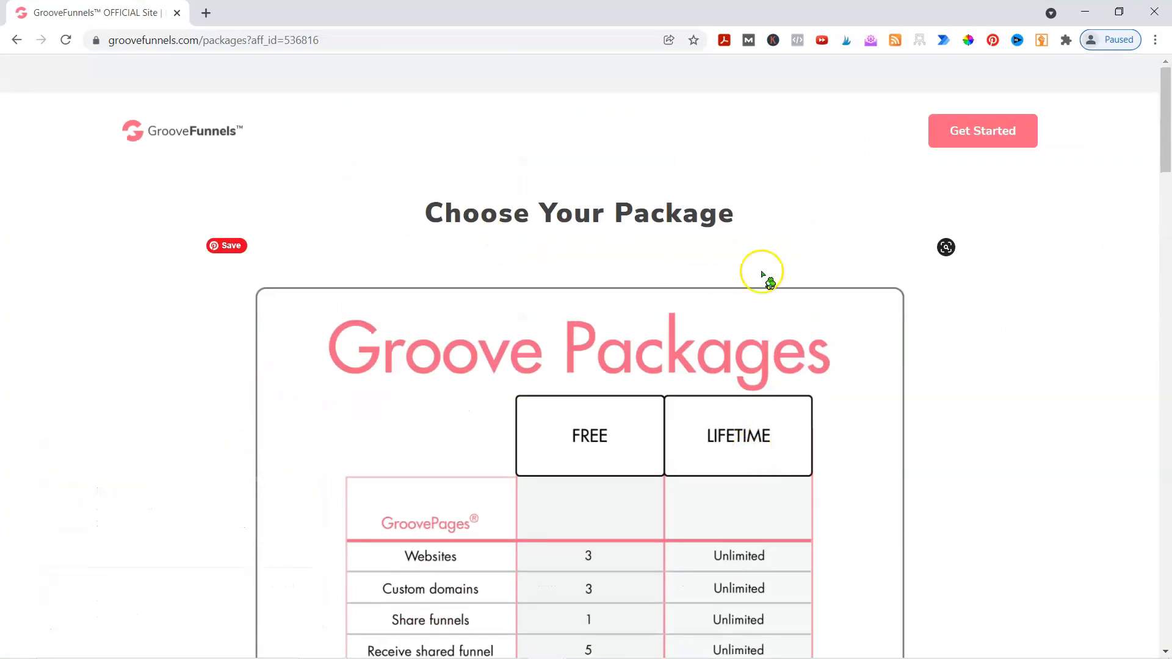
pyautogui.scroll(-4, 759, 272)
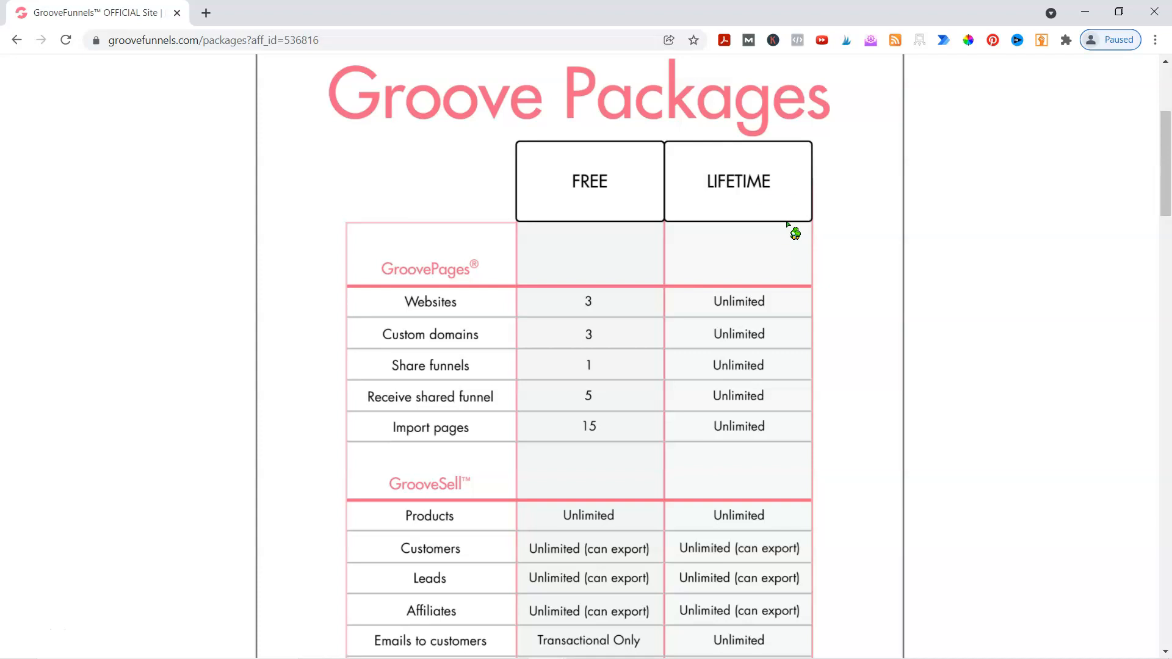
pyautogui.scroll(-1, 824, 238)
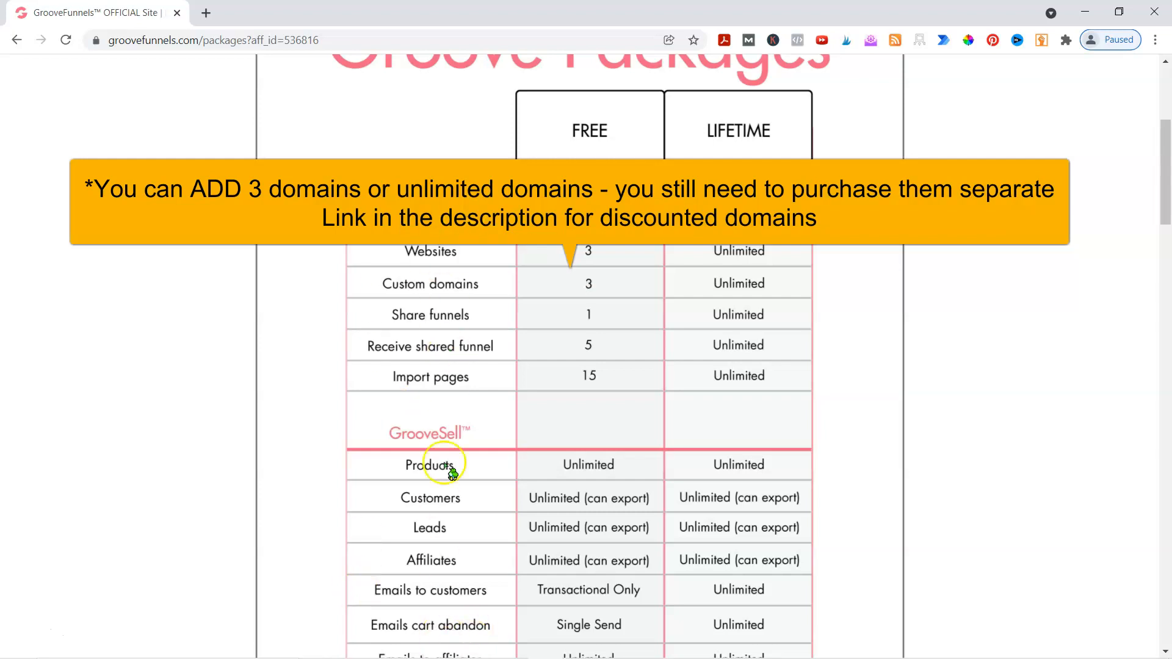
pyautogui.scroll(3, 830, 390)
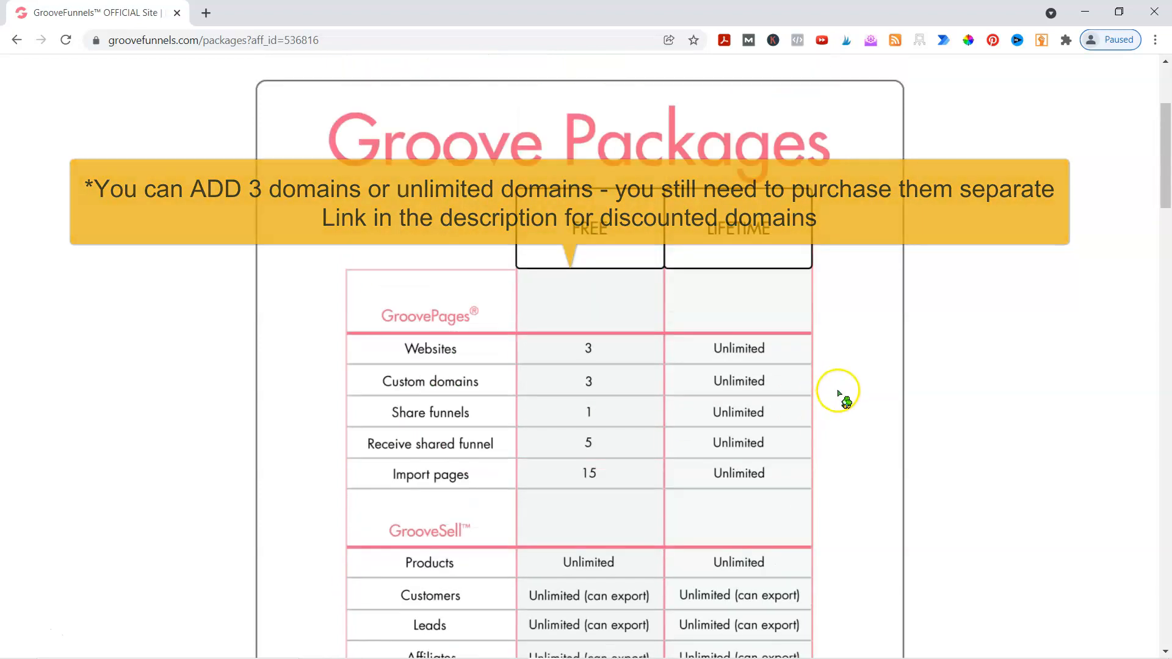
pyautogui.scroll(-2, 841, 394)
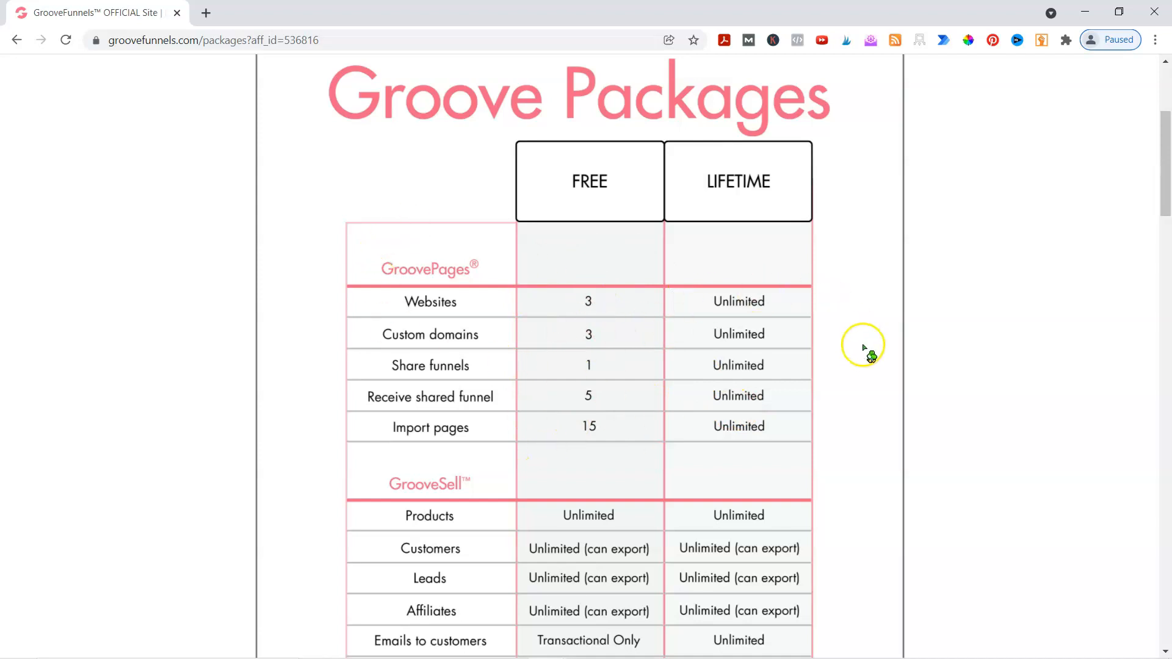
pyautogui.scroll(-2, 879, 354)
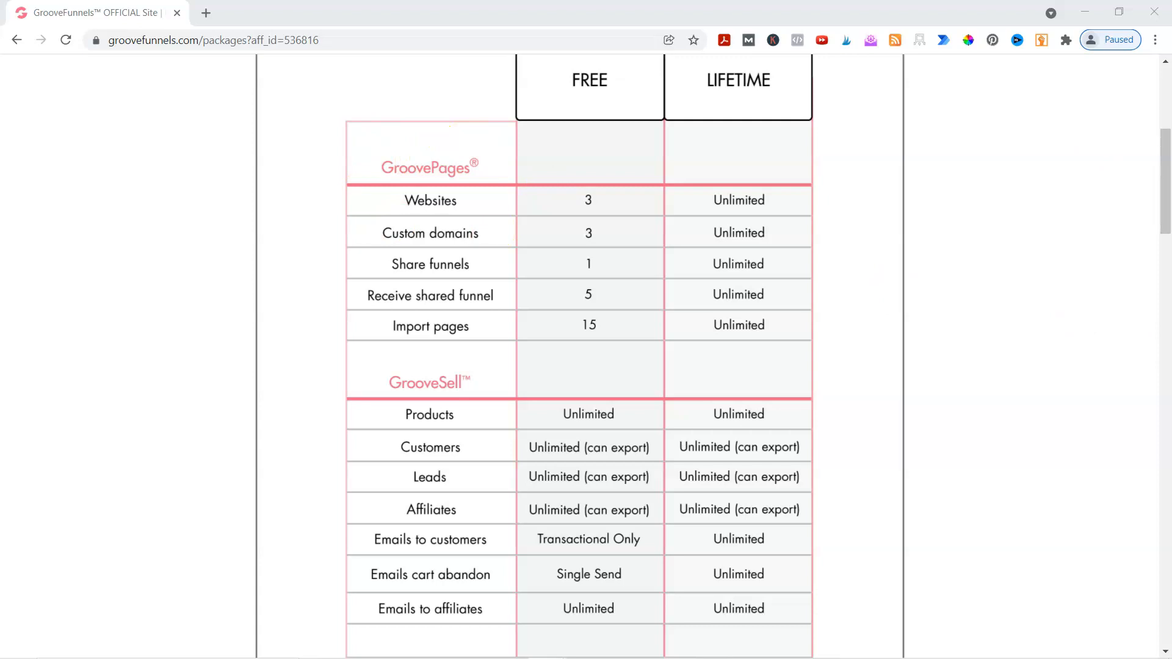
pyautogui.moveTo(1171, 89); pyautogui.dragTo(398, 65)
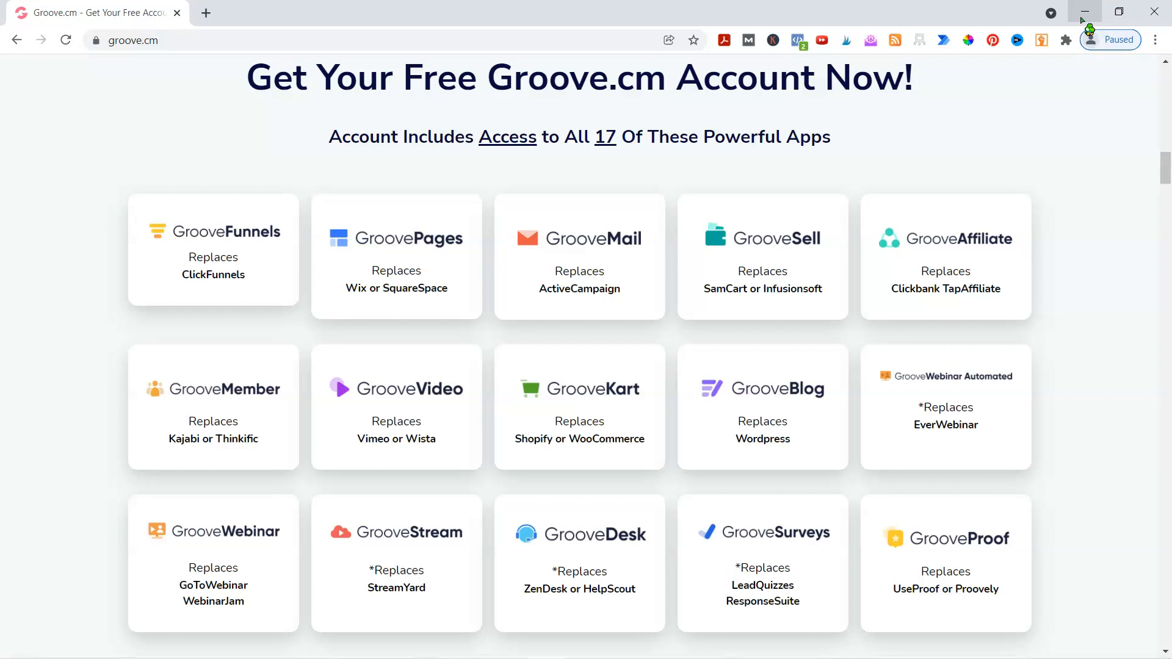
pyautogui.click(1083, 13)
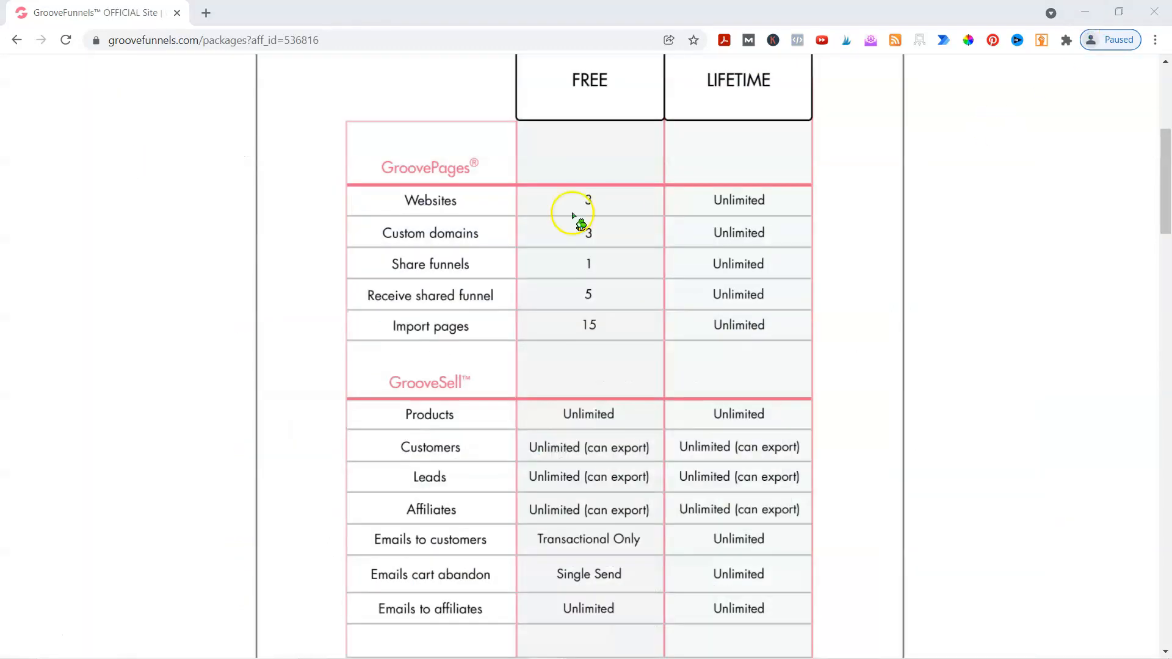
pyautogui.scroll(-3, 551, 345)
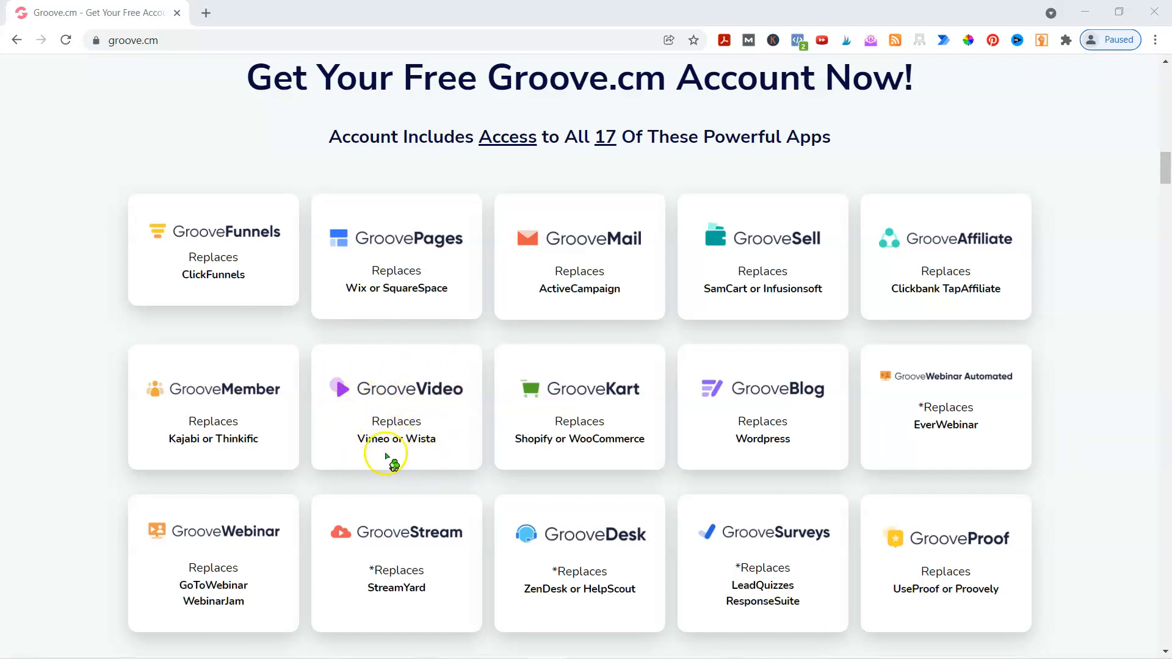
# Review the Groove.cm apps and the services they replace, highlighting ClickFunnels, Kajabi or Thinkific, and ActiveCampaign
pyautogui.scroll(-2, 387, 403)
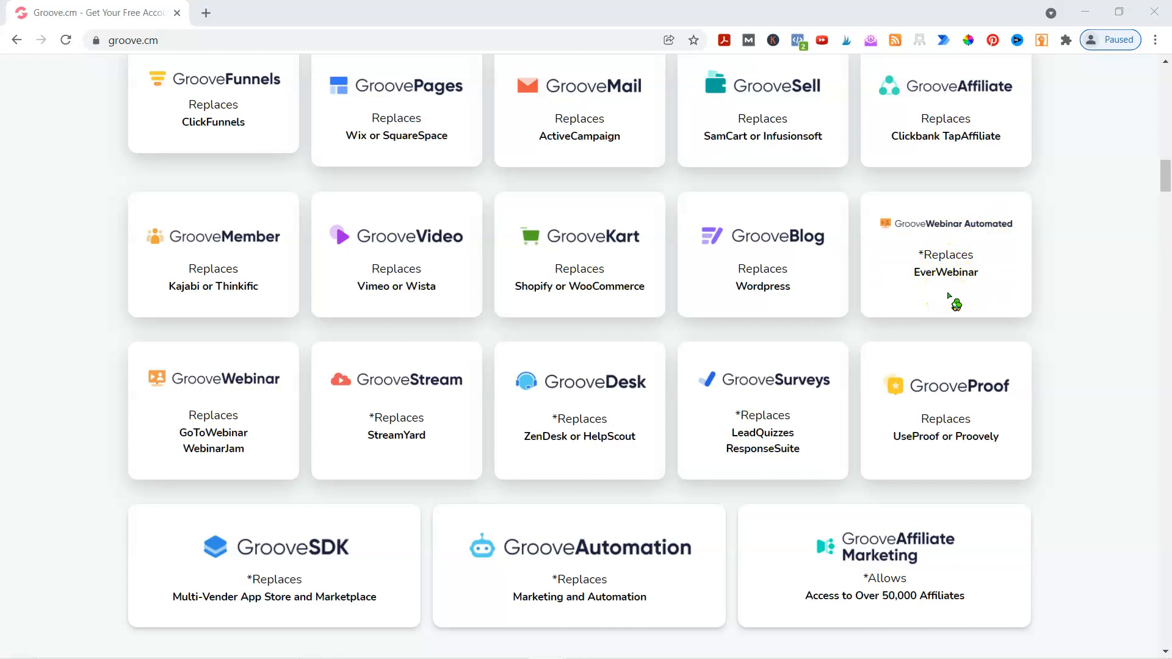
pyautogui.scroll(2, 955, 304)
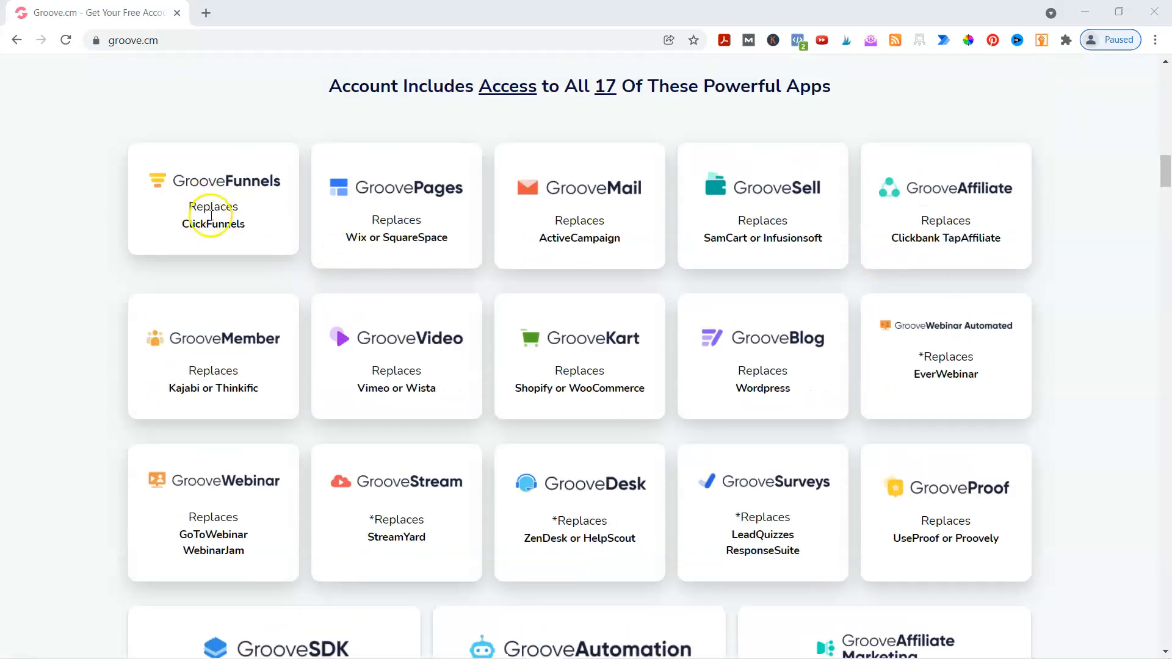
pyautogui.moveTo(182, 224); pyautogui.dragTo(240, 225)
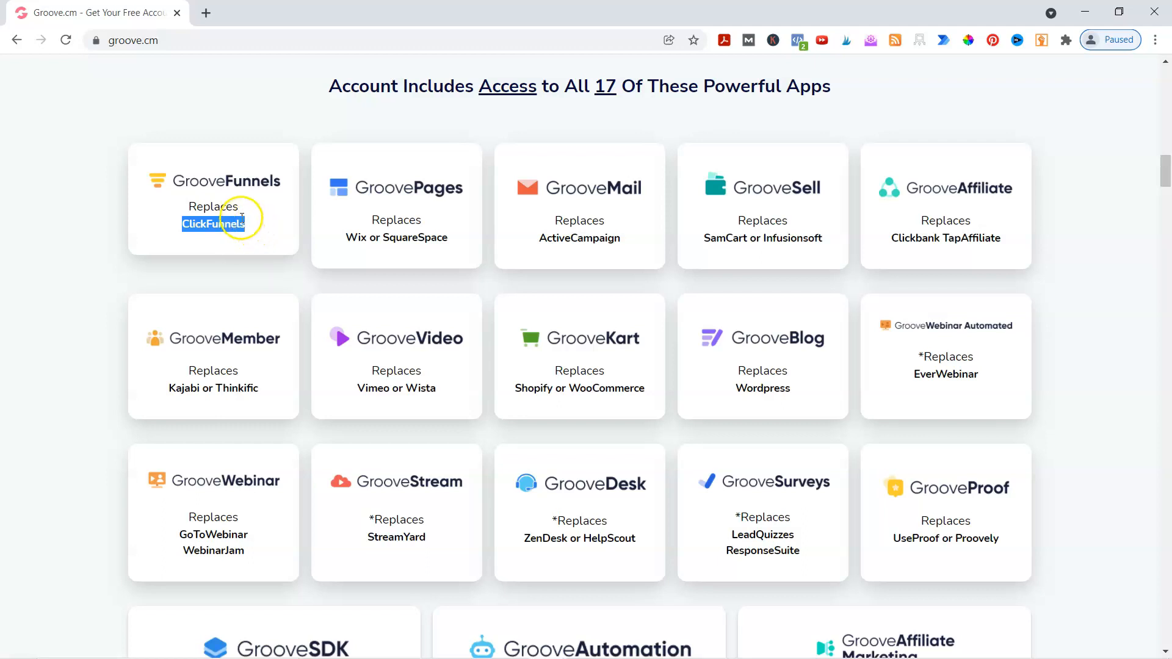
pyautogui.click(229, 215)
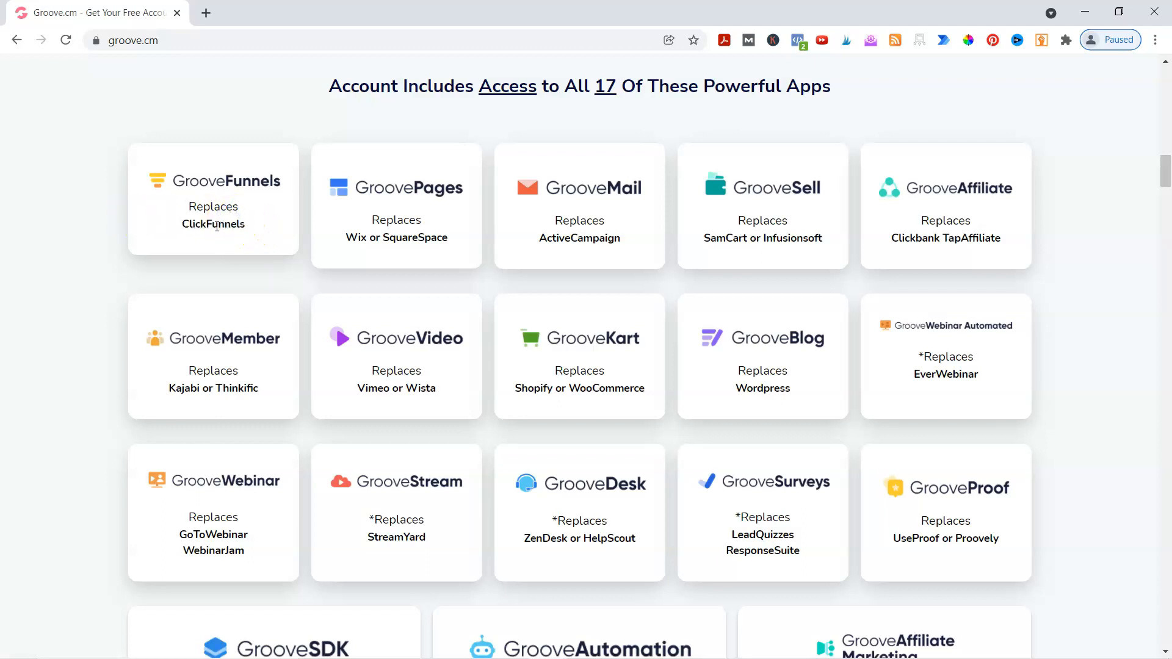
pyautogui.moveTo(178, 227); pyautogui.dragTo(249, 223)
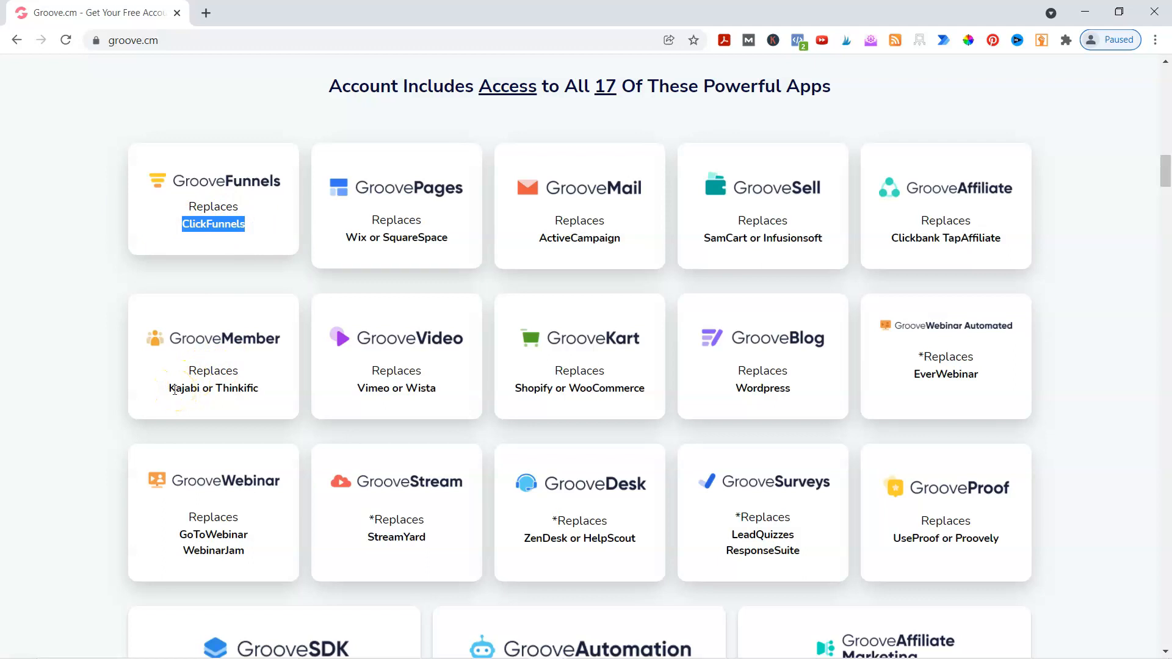
pyautogui.moveTo(171, 390); pyautogui.dragTo(266, 394)
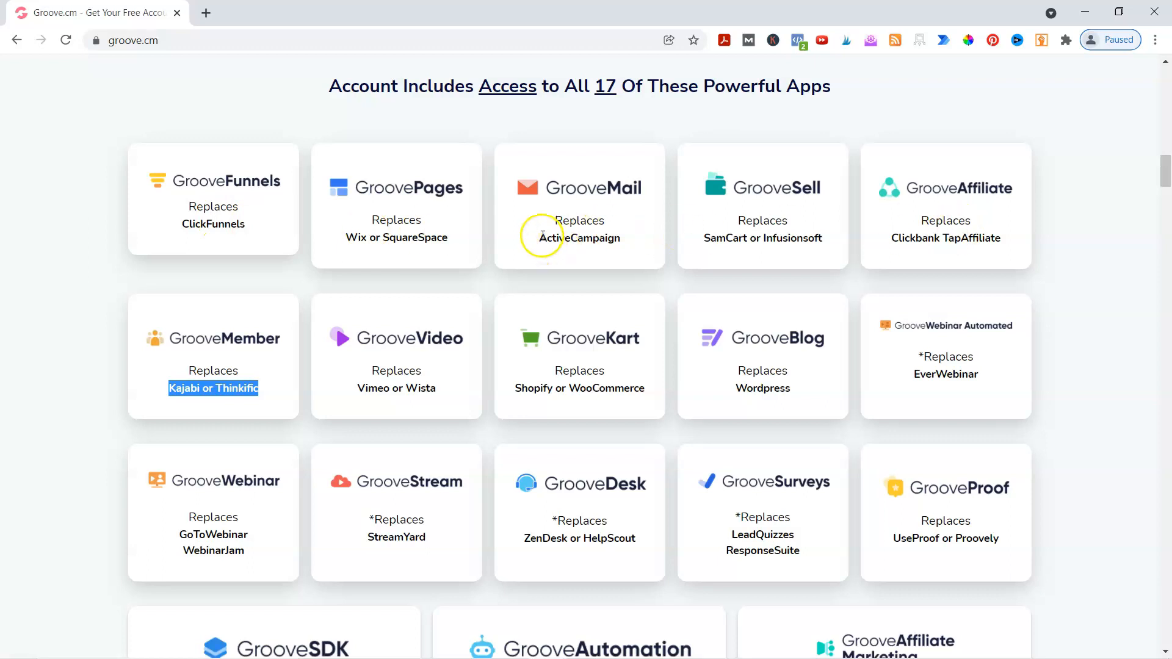
pyautogui.moveTo(539, 237); pyautogui.dragTo(620, 238)
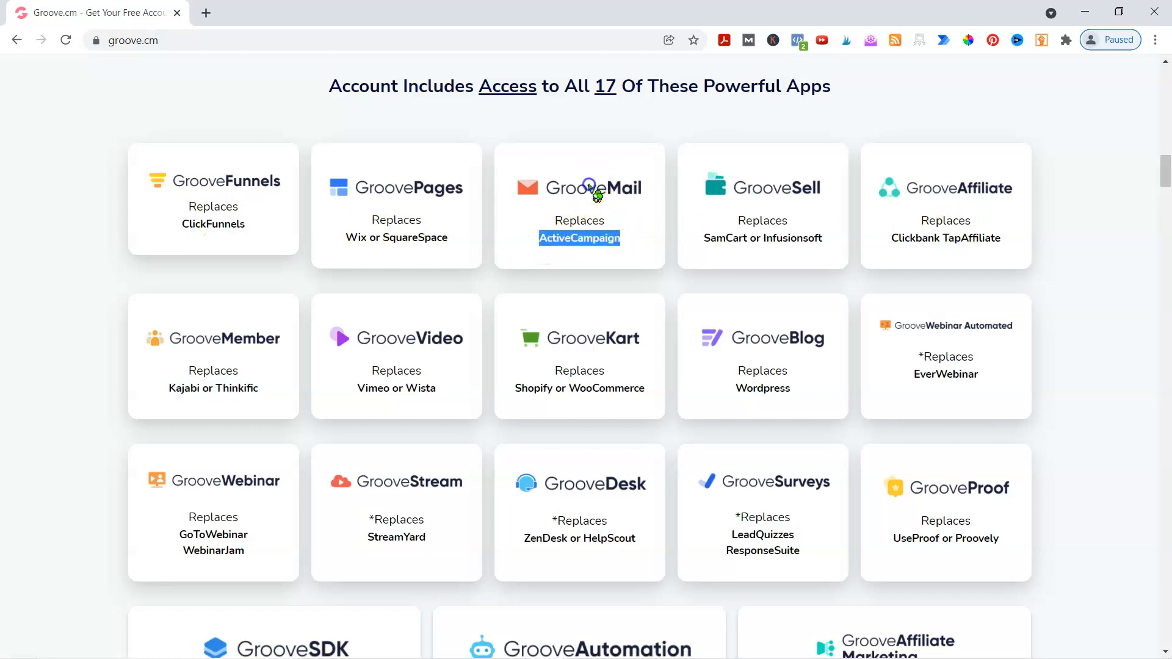
pyautogui.click(562, 194)
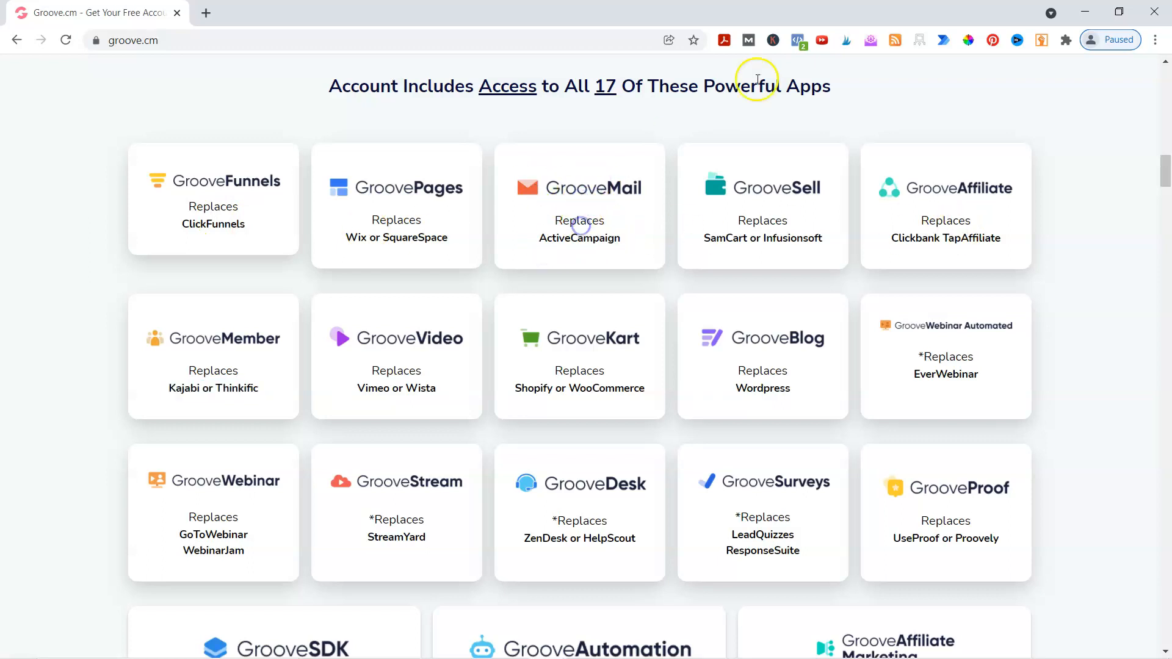
# Return to the packages page and compare the Free and Lifetime limits for GrooveVideo, GrooveMember and GrooveMail
pyautogui.click(1096, 8)
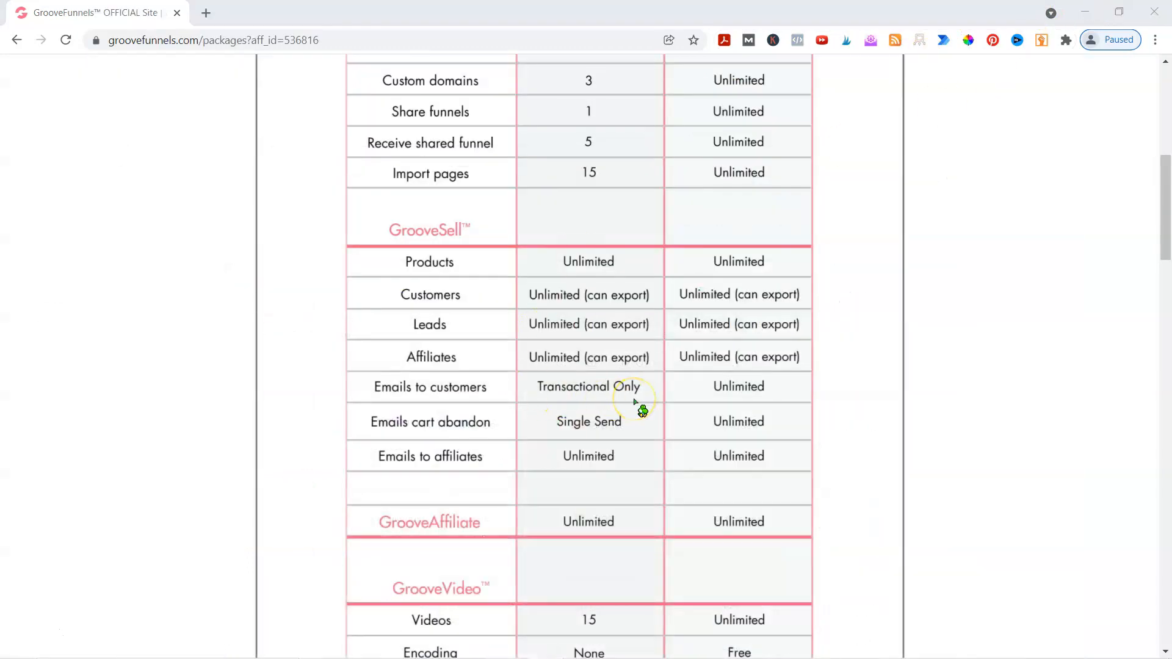
pyautogui.scroll(-7, 603, 388)
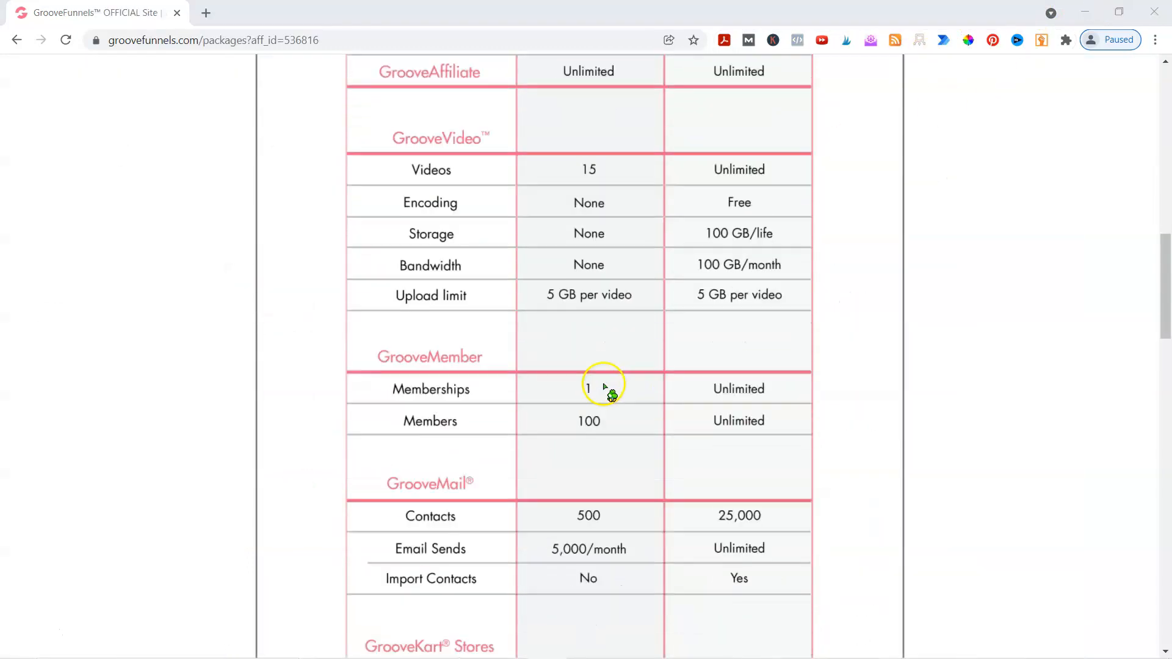
pyautogui.scroll(-4, 604, 387)
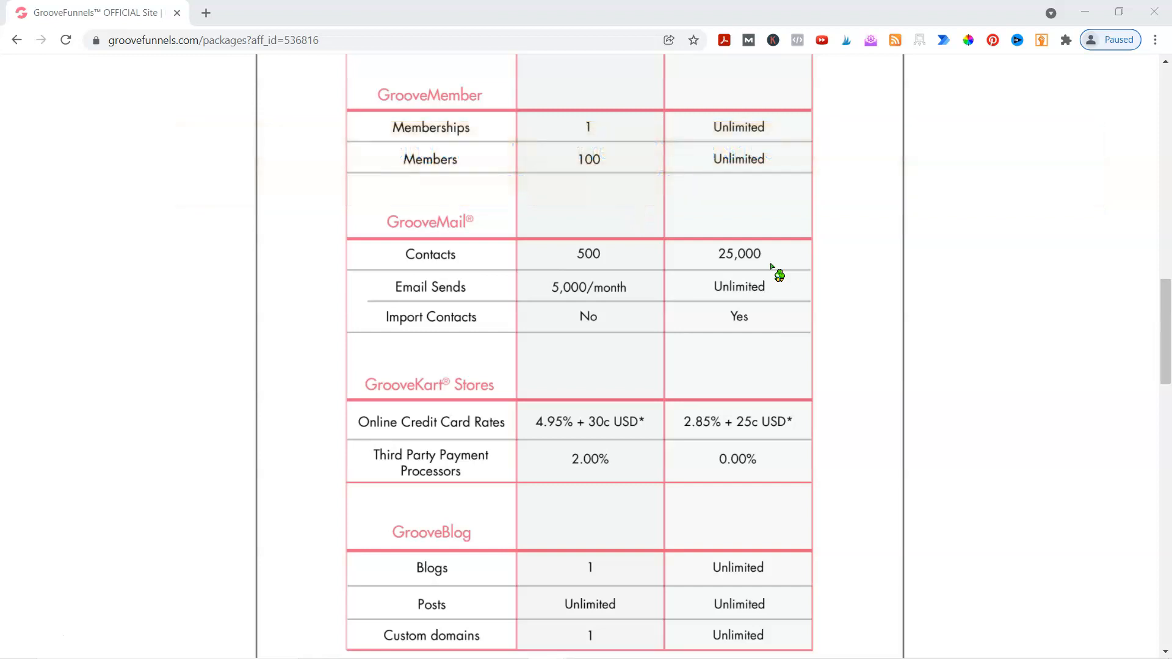
# Open activecampaign.com in a new browser tab and go to its pricing page
pyautogui.click(207, 13)
pyautogui.write('active')
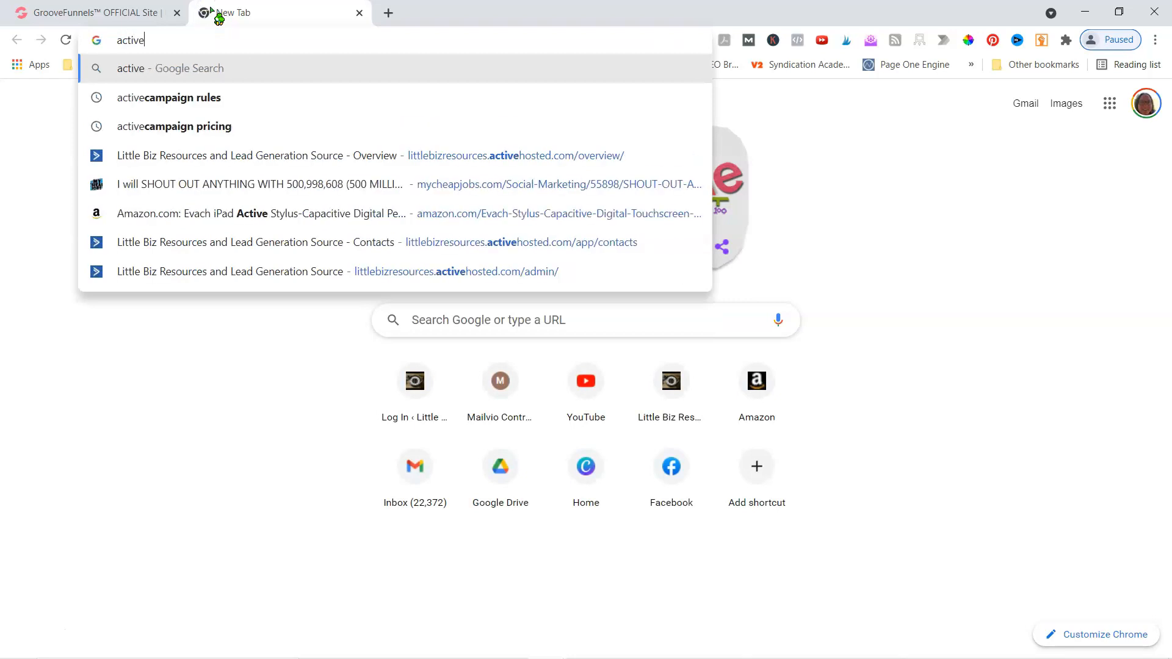
pyautogui.write('campa')
pyautogui.write('n.com')
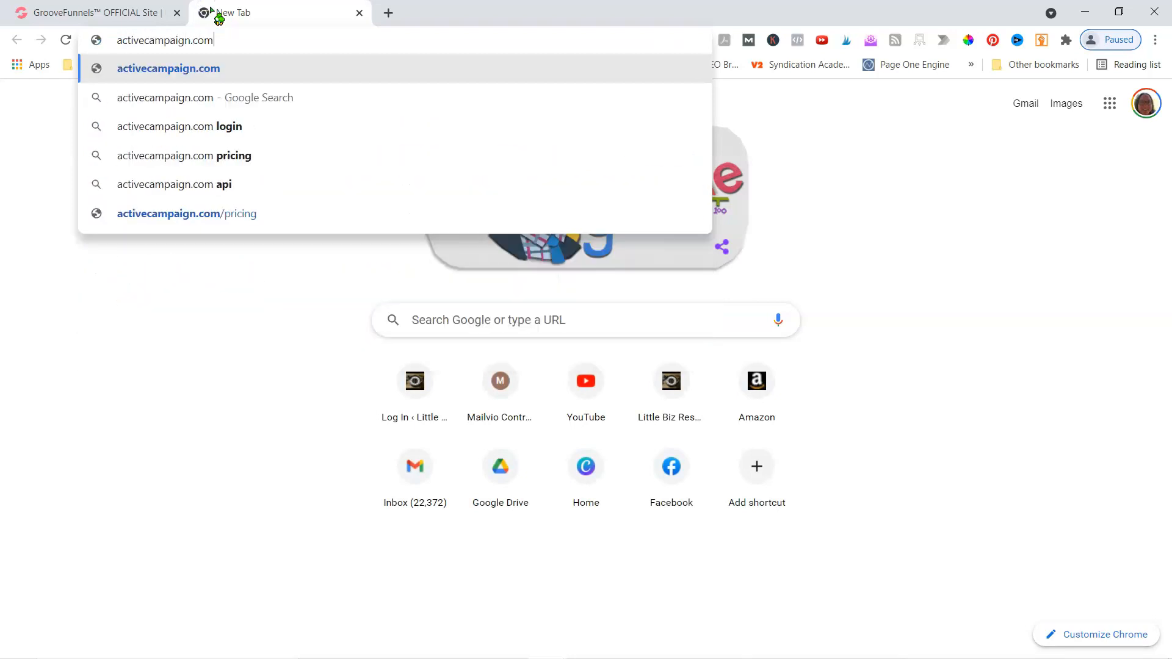
pyautogui.press('Return')
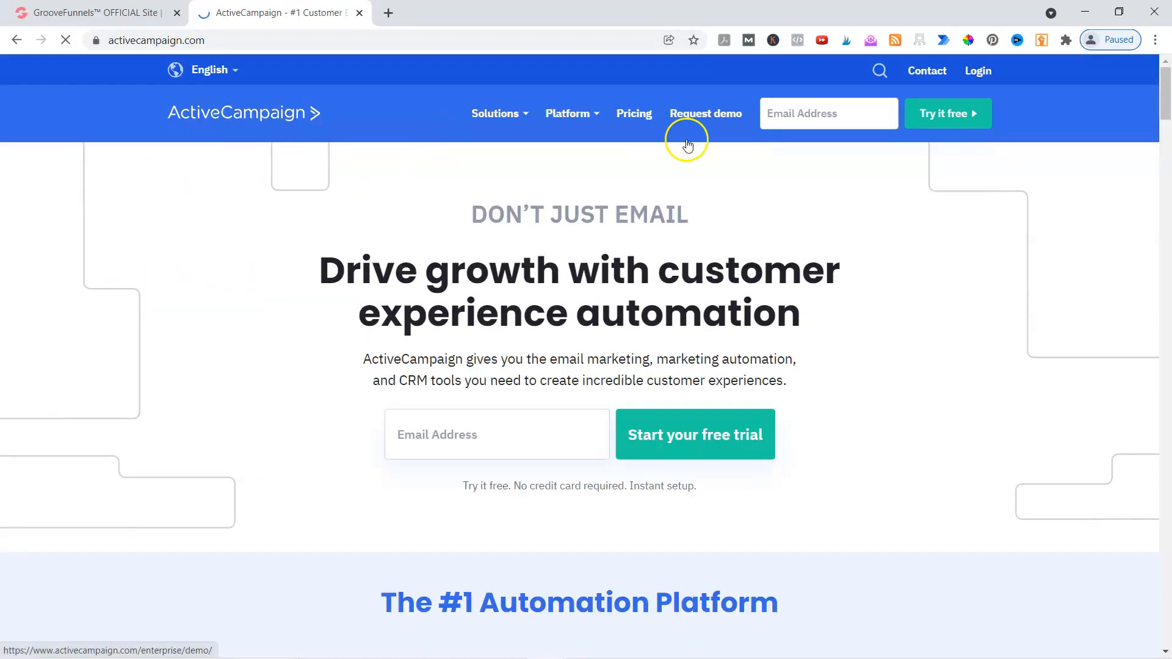
pyautogui.click(639, 116)
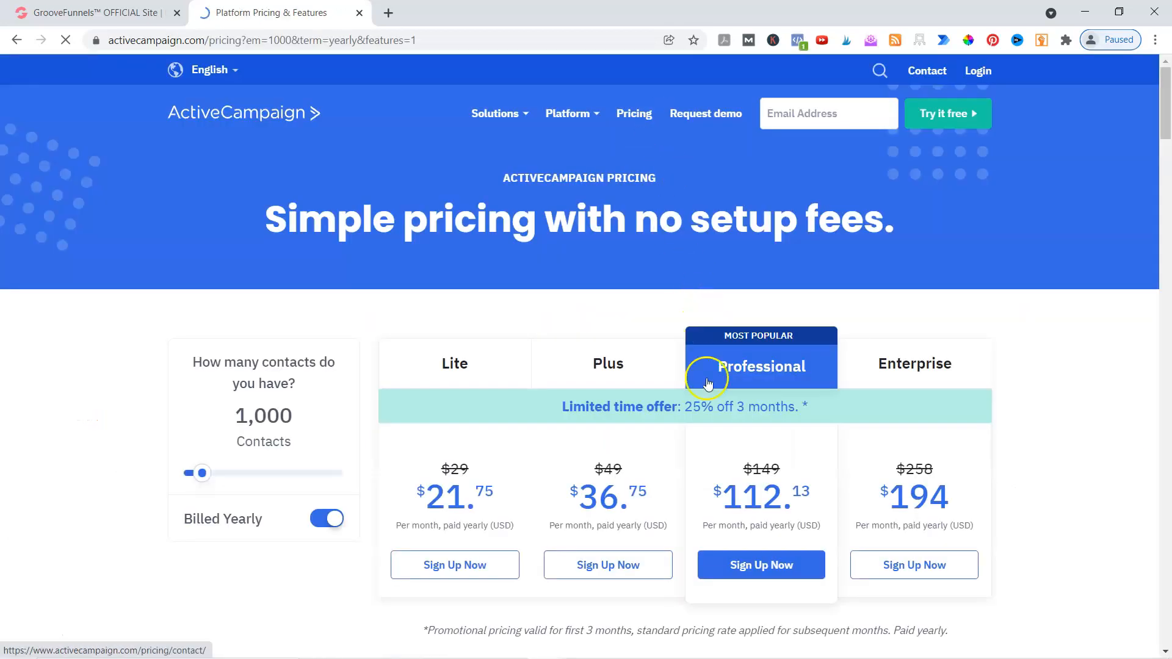
# Set the ActiveCampaign contact count to 25,000 and examine the yearly plan prices
pyautogui.scroll(-2, 958, 394)
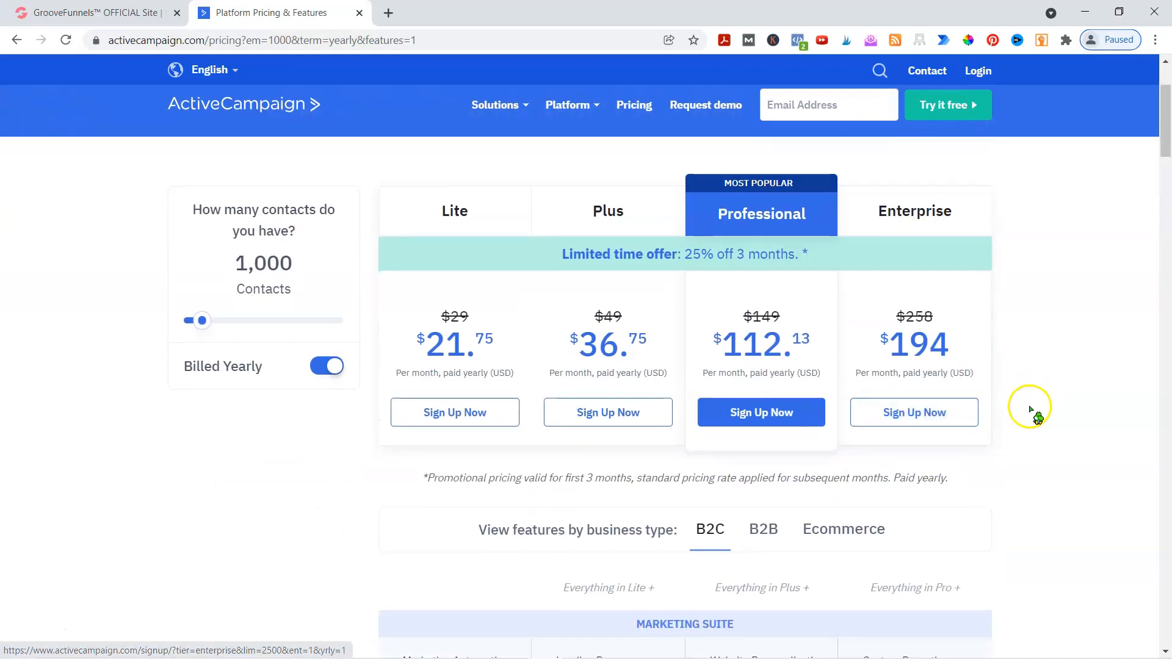
pyautogui.moveTo(213, 314); pyautogui.dragTo(286, 320)
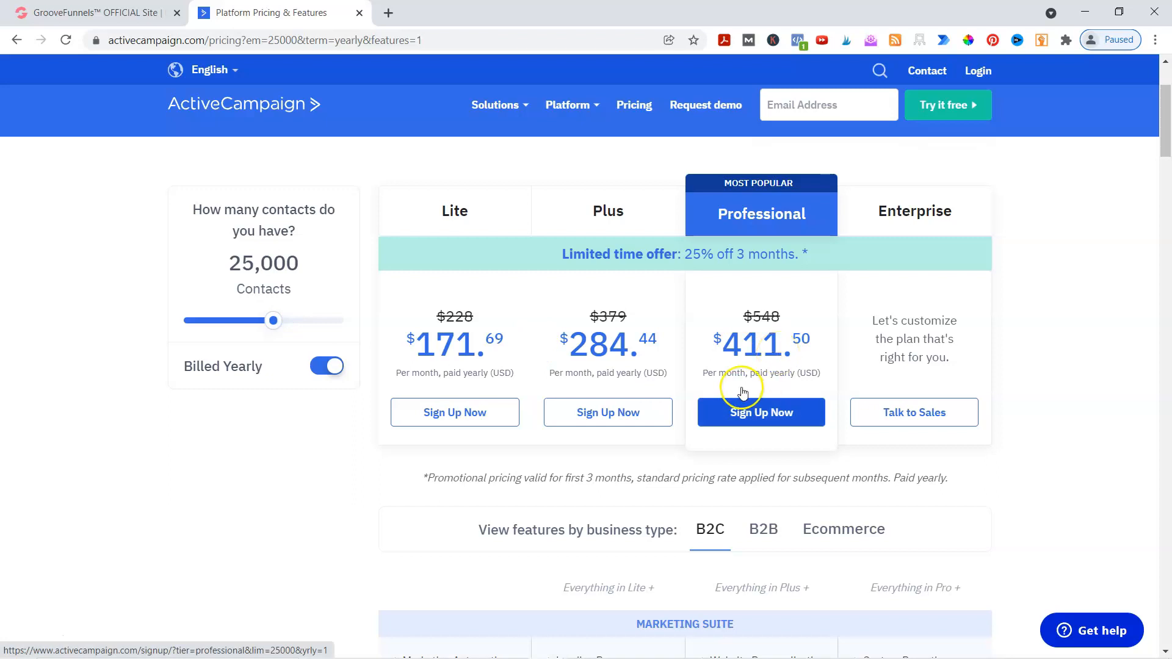
pyautogui.scroll(2, 798, 377)
pyautogui.scroll(-5, 798, 377)
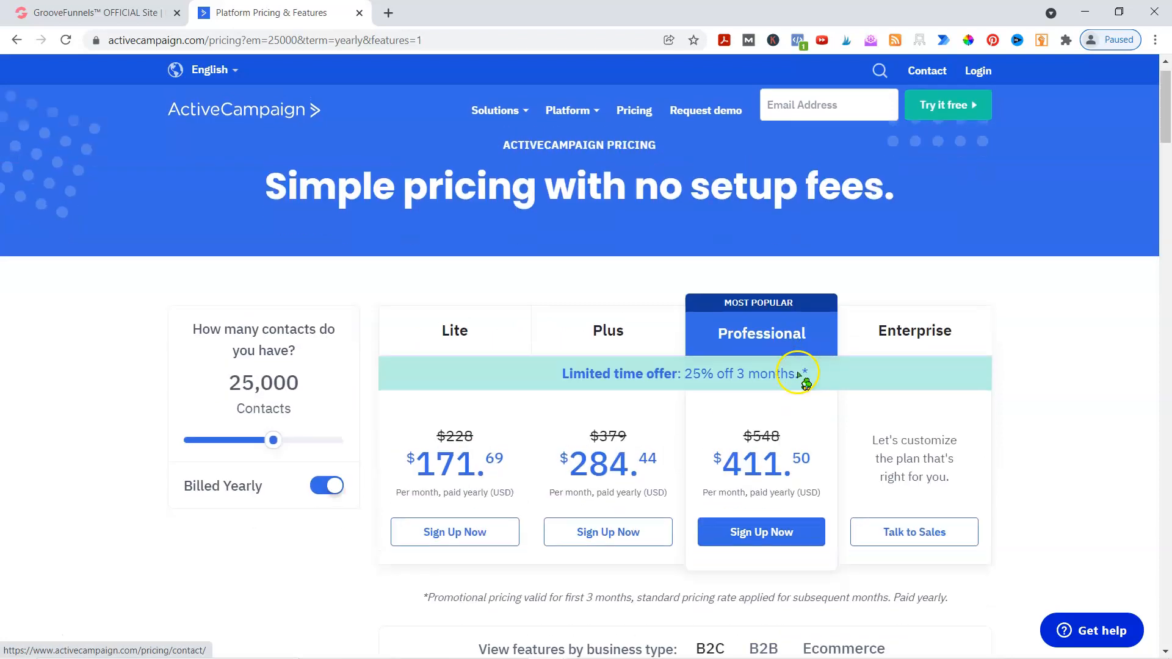
pyautogui.scroll(3, 1062, 384)
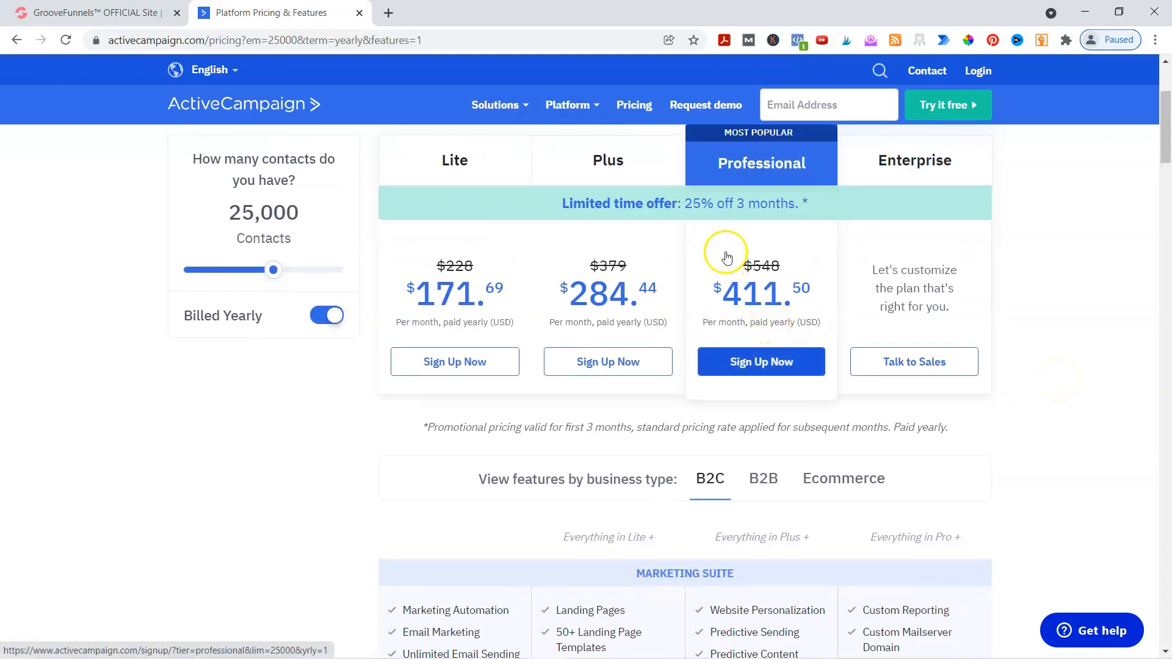
# Switch the ActiveCampaign pricing from yearly to monthly billing and view the plan prices
pyautogui.scroll(2, 702, 244)
pyautogui.click(325, 416)
pyautogui.scroll(-1, 766, 371)
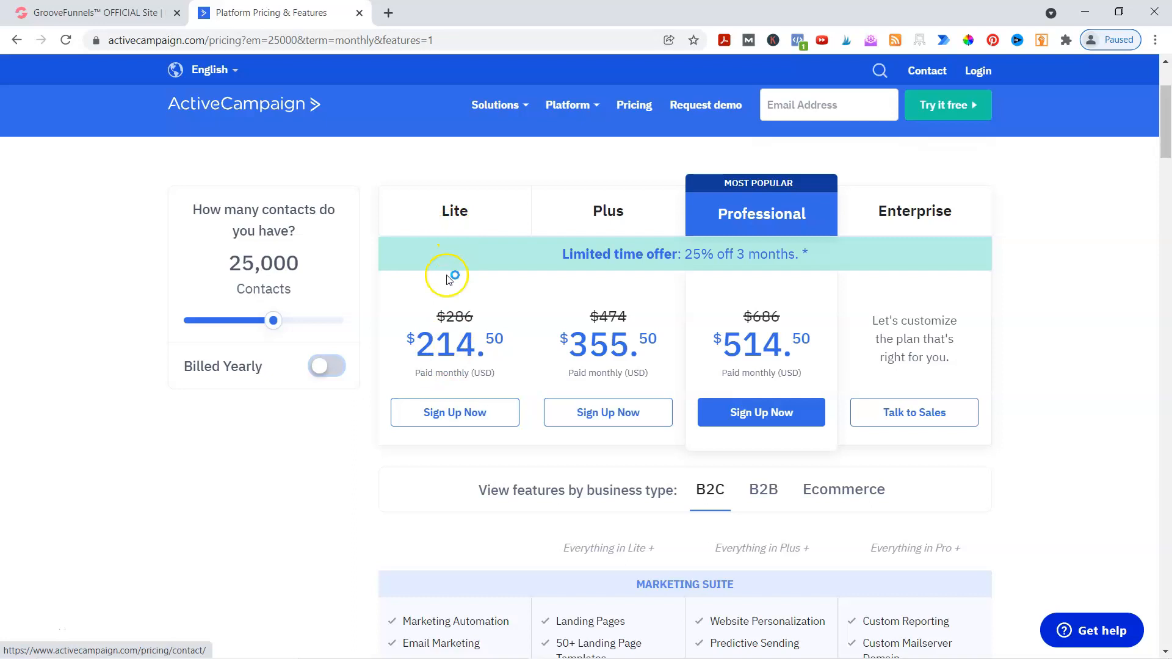
# Compare the features and monthly prices of the ActiveCampaign plans, and close that tab to return to the Groove packages page
pyautogui.scroll(-3, 444, 375)
pyautogui.scroll(-3, 448, 366)
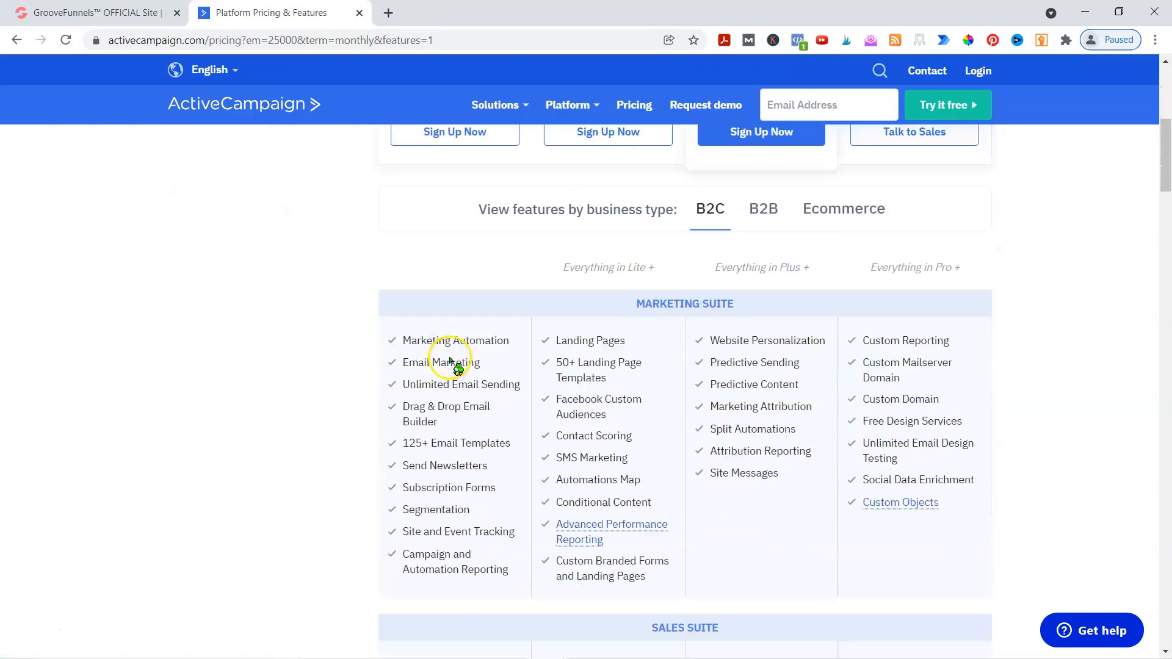
pyautogui.scroll(8, 439, 464)
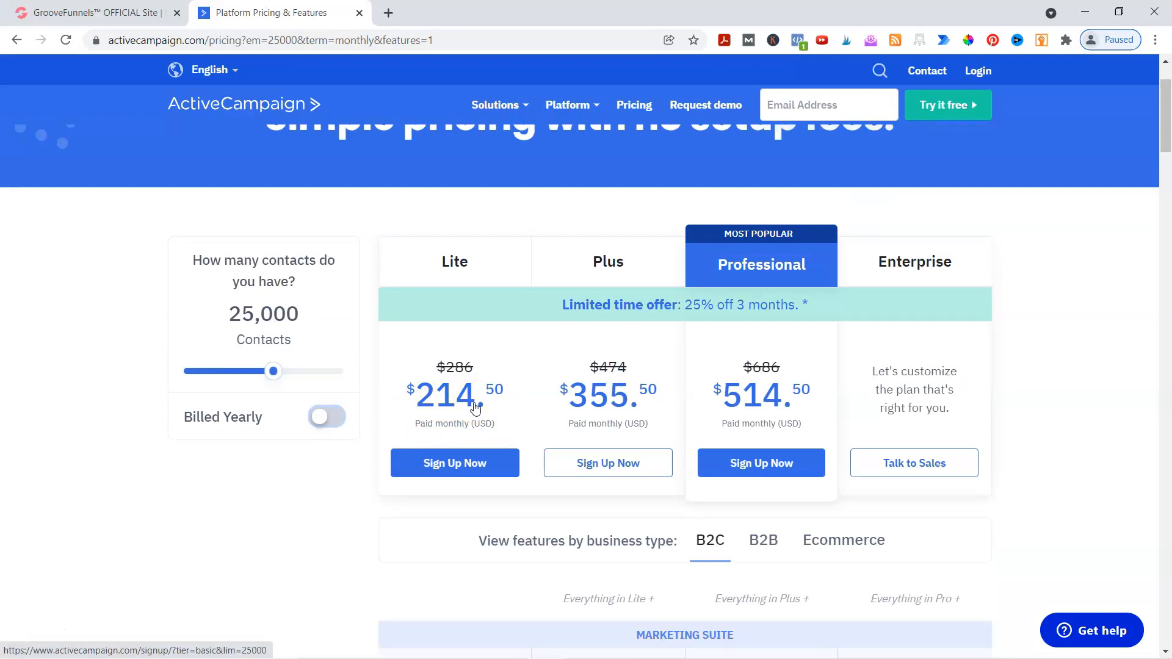
pyautogui.click(454, 398)
pyautogui.click(280, 149)
pyautogui.click(359, 13)
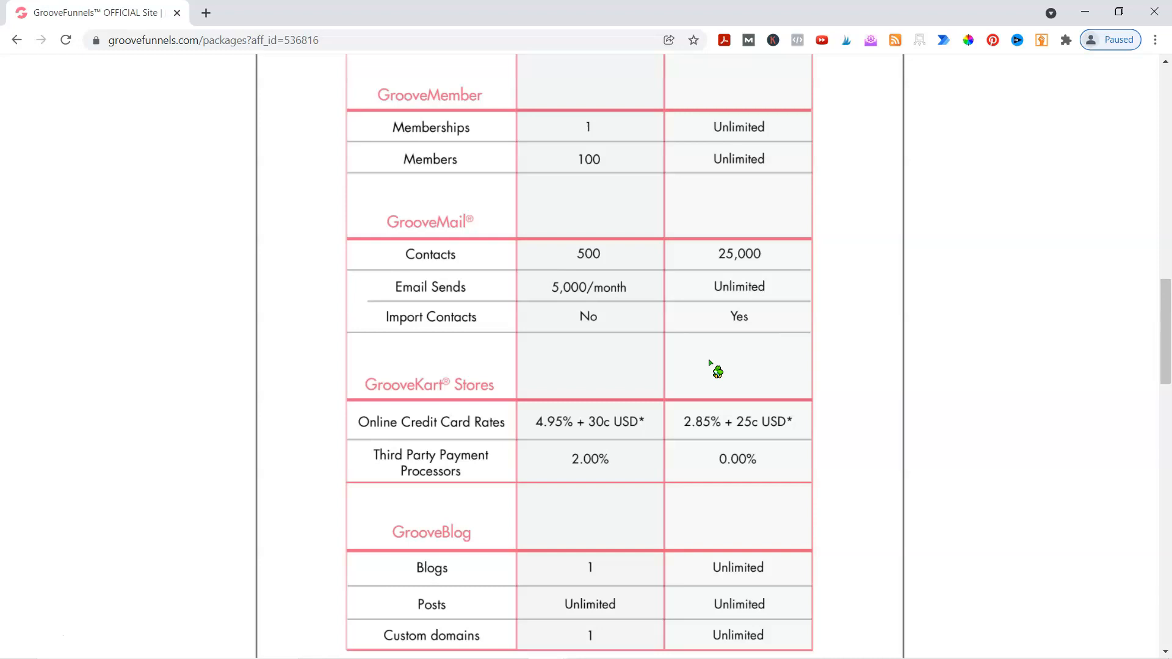
# Review the Free and Lifetime limits across the other Groove products, and minimize that browser window to return to GrooveMember's Membership Members page
pyautogui.click(684, 362)
pyautogui.scroll(-5, 209, 346)
pyautogui.scroll(3, 812, 437)
pyautogui.scroll(10, 811, 438)
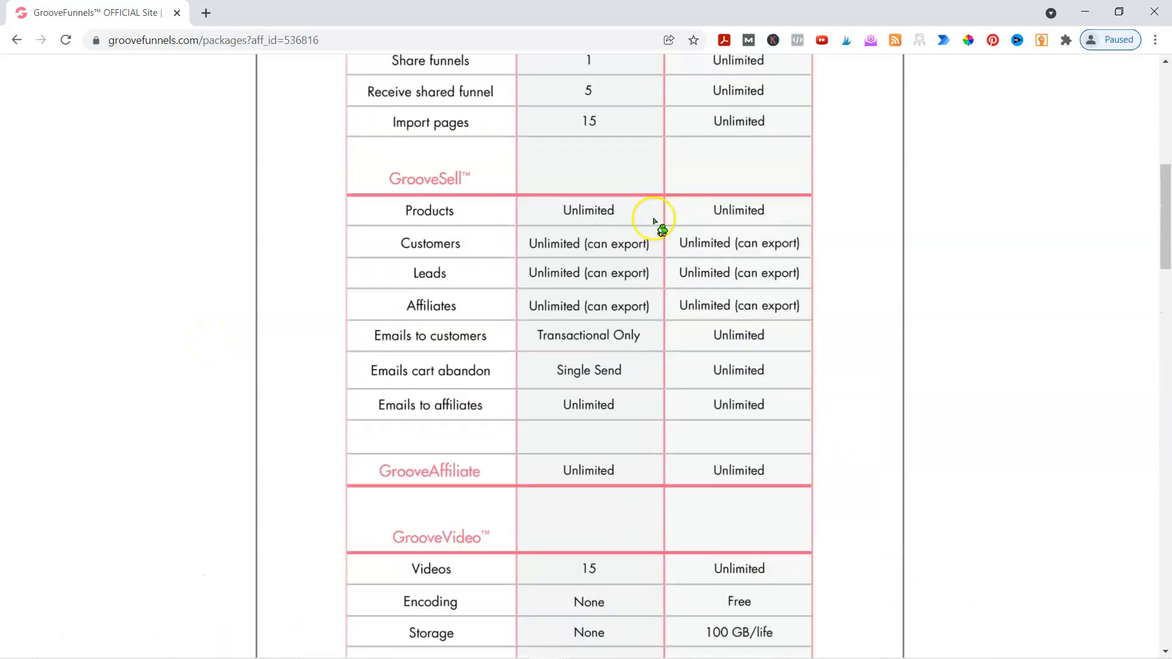
pyautogui.click(1085, 12)
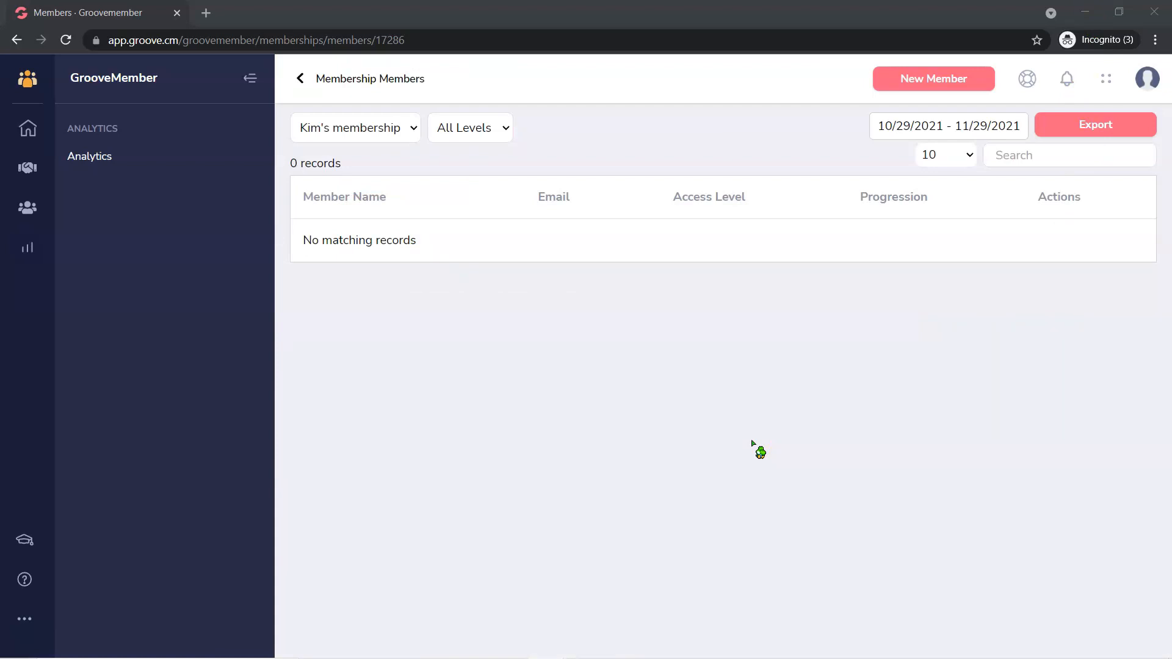
pyautogui.click(580, 406)
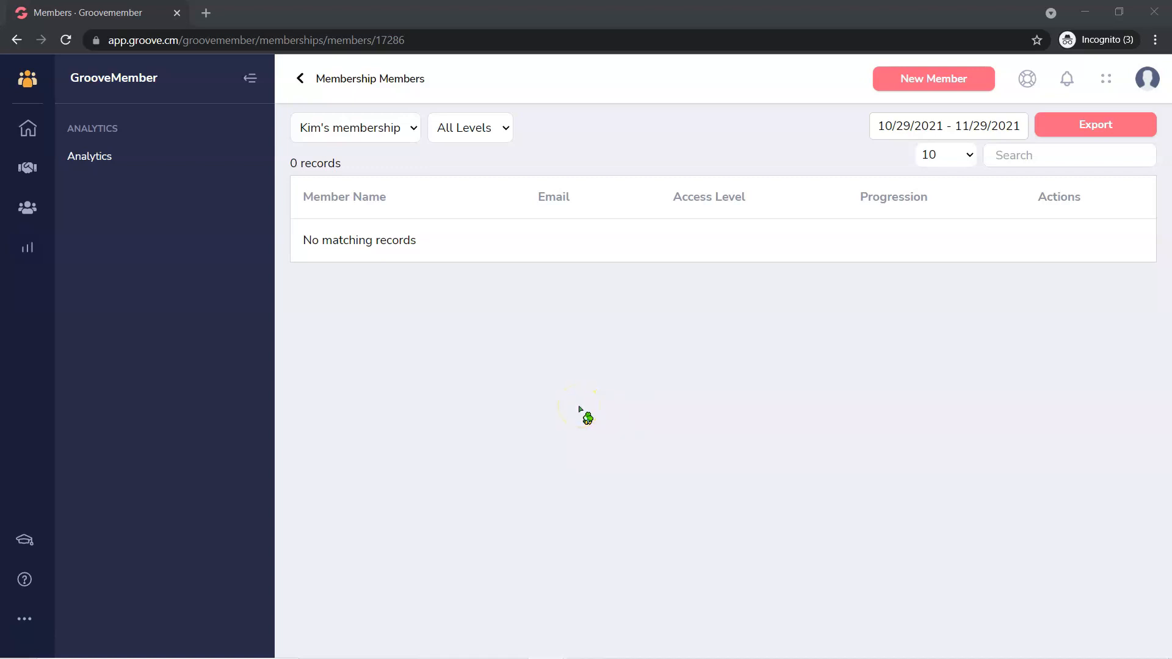